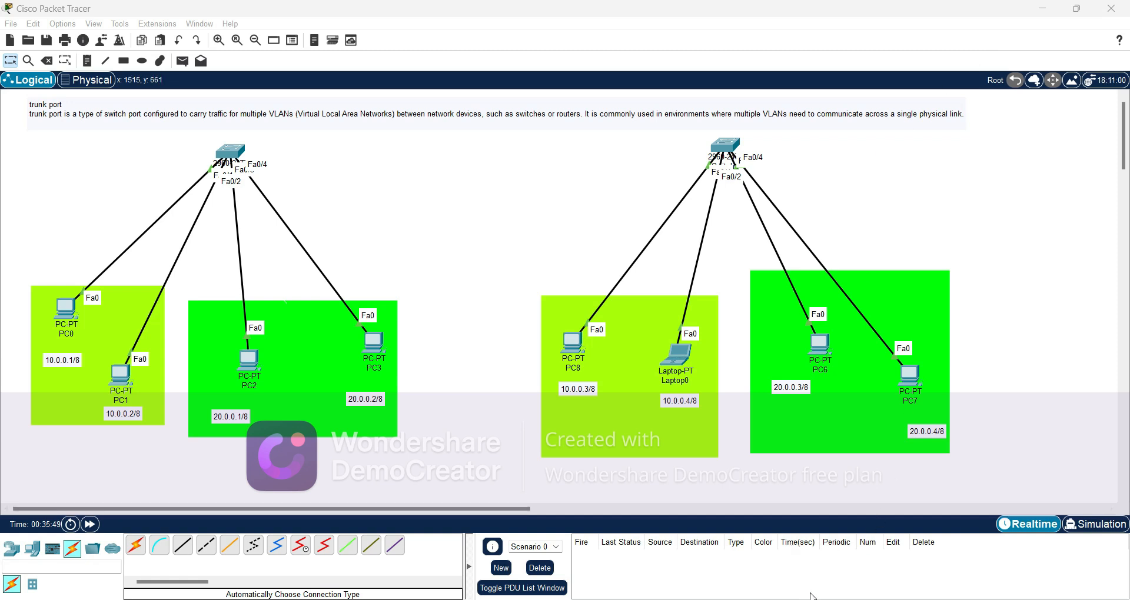
Switch to Paint and outline the right and left halves of the switch photo as two separate areas
mouse_move(826, 599)
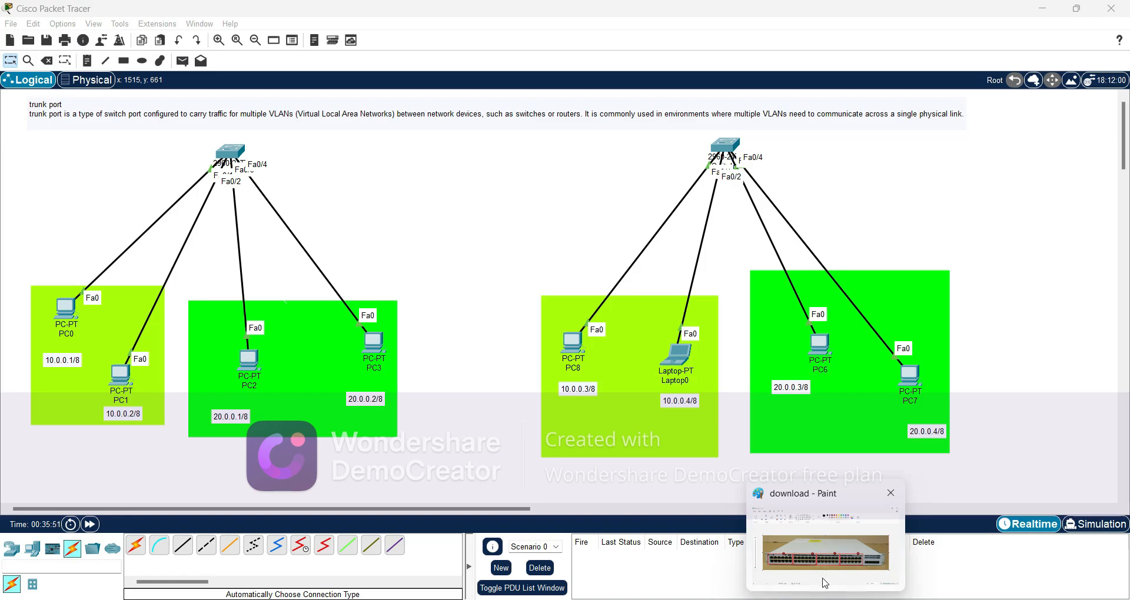
left_click(814, 552)
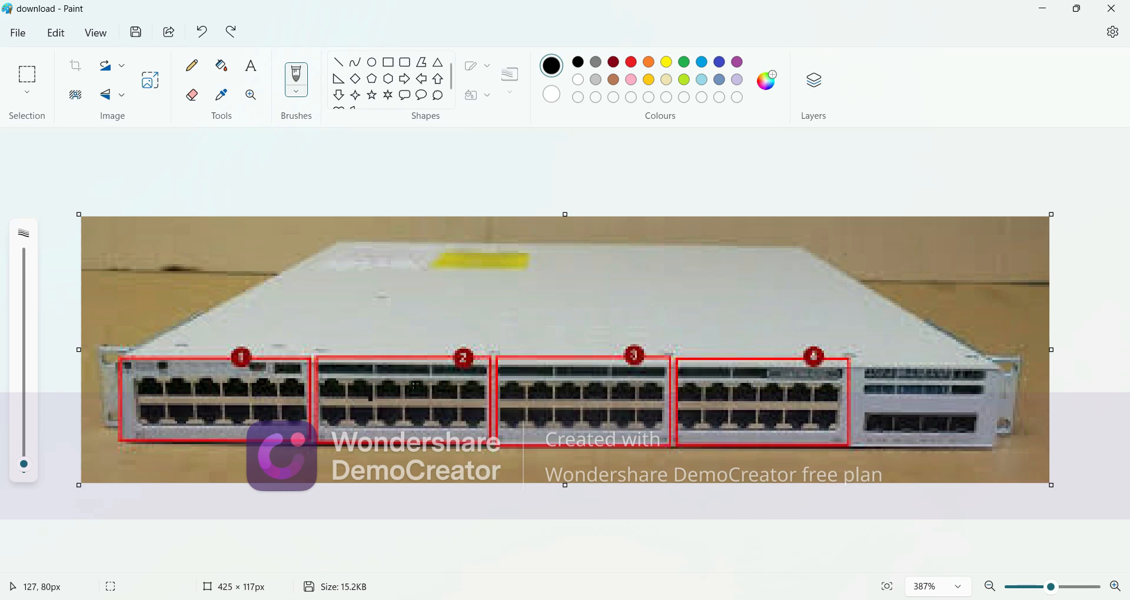
left_click_drag(501, 230, 495, 442)
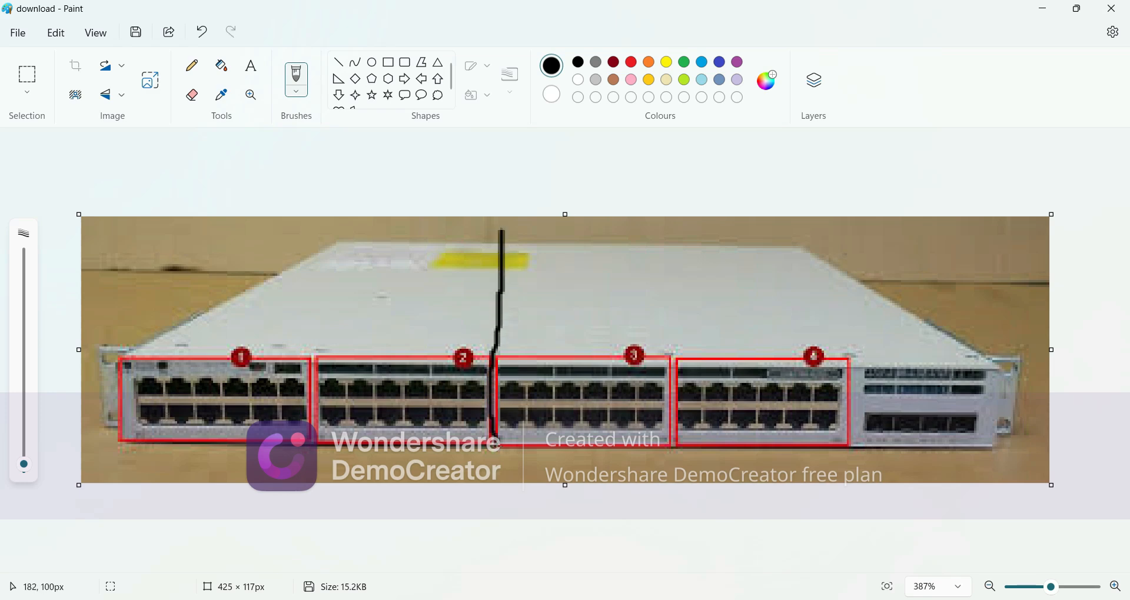
mouse_move(501, 232)
left_mouse_down()
mouse_move(888, 269)
mouse_move(938, 317)
mouse_move(976, 438)
mouse_move(535, 453)
mouse_move(499, 441)
left_mouse_up()
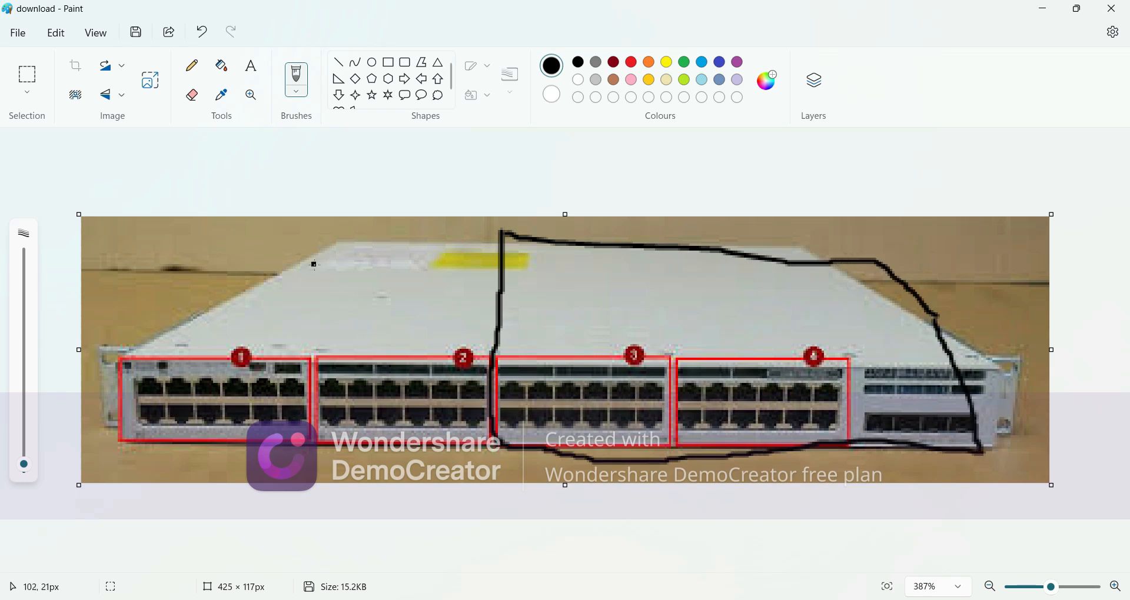
mouse_move(331, 231)
left_mouse_down()
mouse_move(274, 252)
mouse_move(124, 389)
mouse_move(314, 465)
mouse_move(463, 445)
mouse_move(497, 379)
mouse_move(461, 219)
mouse_move(344, 218)
mouse_move(334, 228)
left_mouse_up()
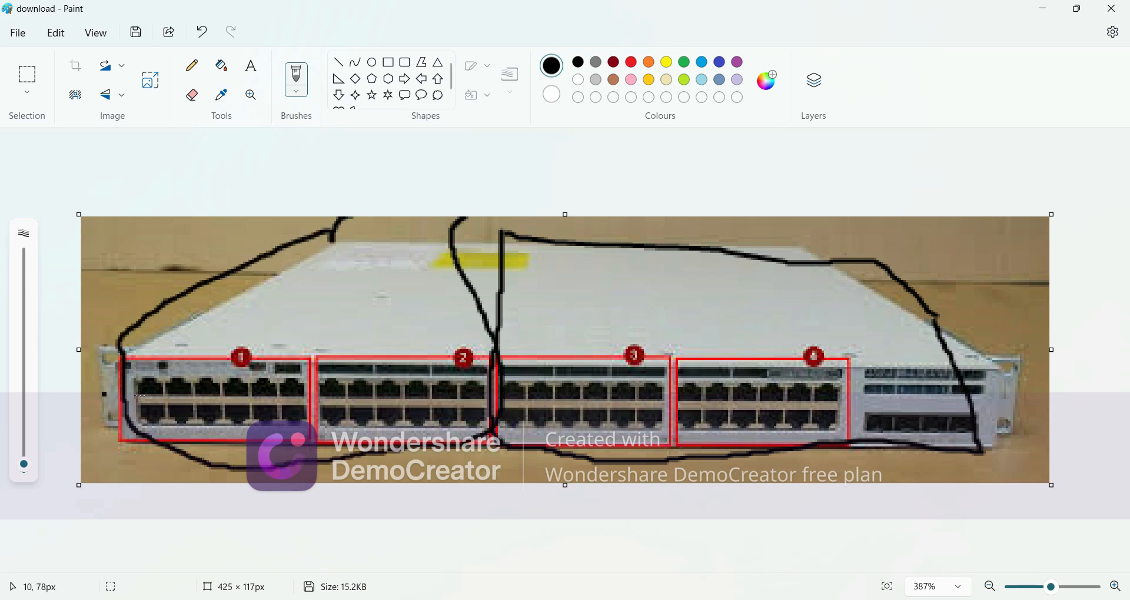
Circle port groups 1 and 2 on the switch photo and label them 10 and 20 by hand
mouse_move(154, 363)
left_mouse_down()
mouse_move(120, 414)
mouse_move(290, 440)
mouse_move(310, 374)
mouse_move(173, 344)
mouse_move(145, 350)
left_mouse_up()
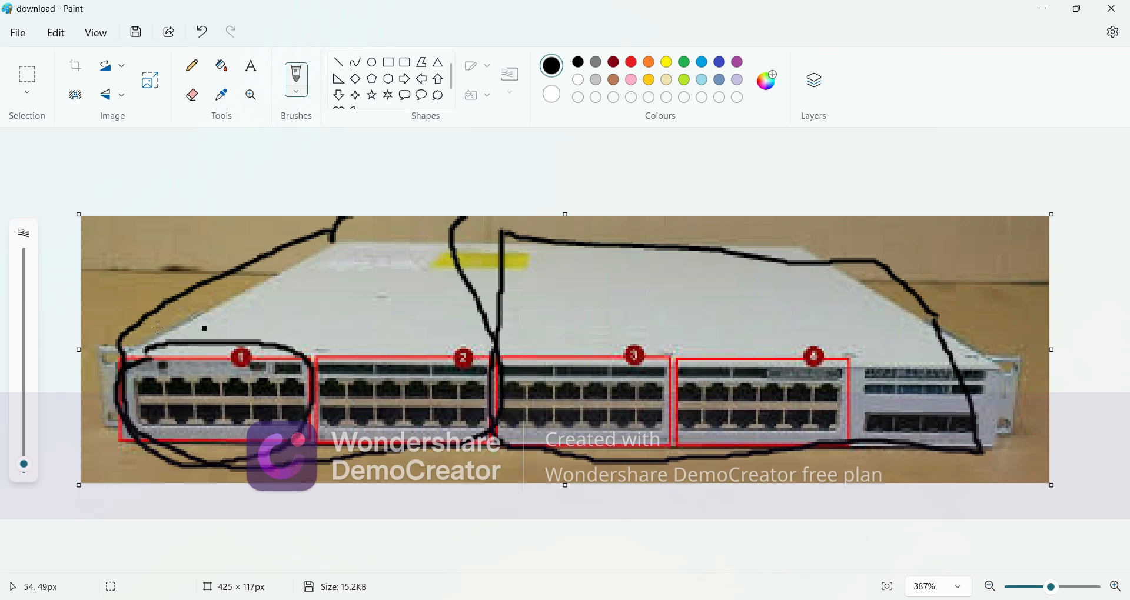
left_click_drag(188, 306, 193, 334)
mouse_move(228, 300)
left_mouse_down()
mouse_move(209, 321)
mouse_move(238, 309)
mouse_move(227, 299)
left_mouse_up()
mouse_move(390, 323)
left_mouse_down()
mouse_move(299, 351)
mouse_move(445, 458)
mouse_move(506, 387)
mouse_move(371, 311)
mouse_move(405, 321)
left_mouse_up()
mouse_move(411, 281)
left_mouse_down()
mouse_move(405, 307)
mouse_move(409, 281)
left_mouse_up()
Write S1 above the left half of the switch photo and S2 above the right half
mouse_move(358, 229)
left_mouse_down()
mouse_move(351, 257)
mouse_move(322, 264)
left_mouse_up()
left_click_drag(397, 221, 399, 249)
left_click(605, 228)
mouse_move(680, 256)
left_mouse_down()
mouse_move(604, 277)
mouse_move(687, 258)
mouse_move(697, 278)
mouse_move(732, 265)
mouse_move(711, 273)
left_mouse_up()
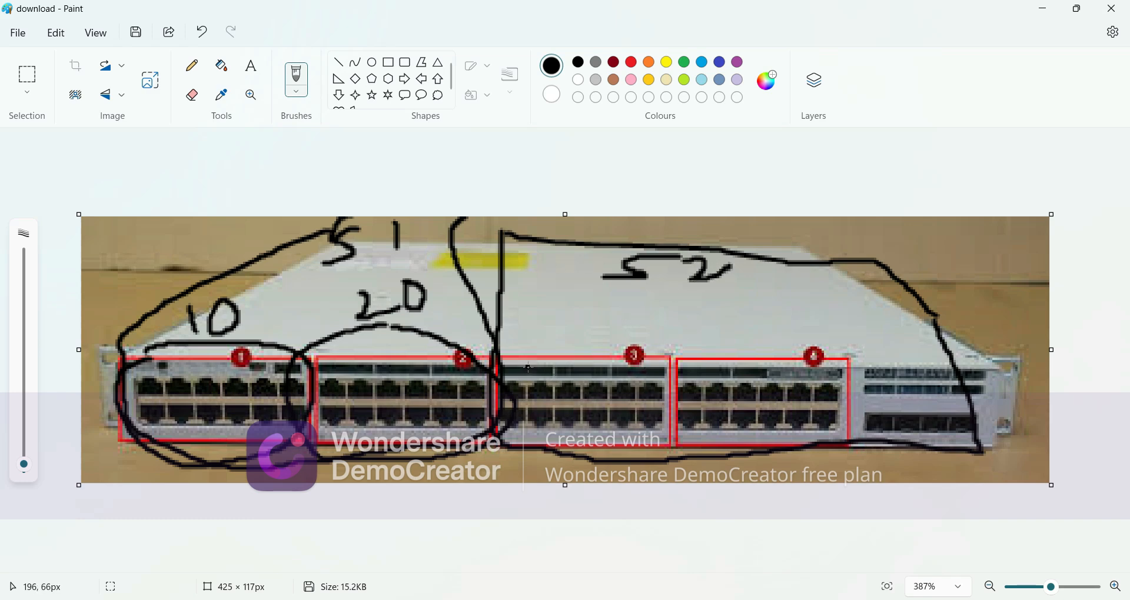
Circle port groups 3 and 4 on the switch photo and label them 10 and 20 by hand
mouse_move(524, 360)
left_mouse_down()
mouse_move(491, 421)
mouse_move(631, 455)
mouse_move(670, 416)
mouse_move(645, 355)
mouse_move(524, 353)
left_mouse_up()
mouse_move(528, 300)
left_mouse_down()
mouse_move(533, 334)
mouse_move(563, 302)
left_mouse_up()
mouse_move(746, 354)
left_mouse_down()
mouse_move(704, 356)
mouse_move(765, 449)
mouse_move(847, 380)
mouse_move(743, 356)
left_mouse_up()
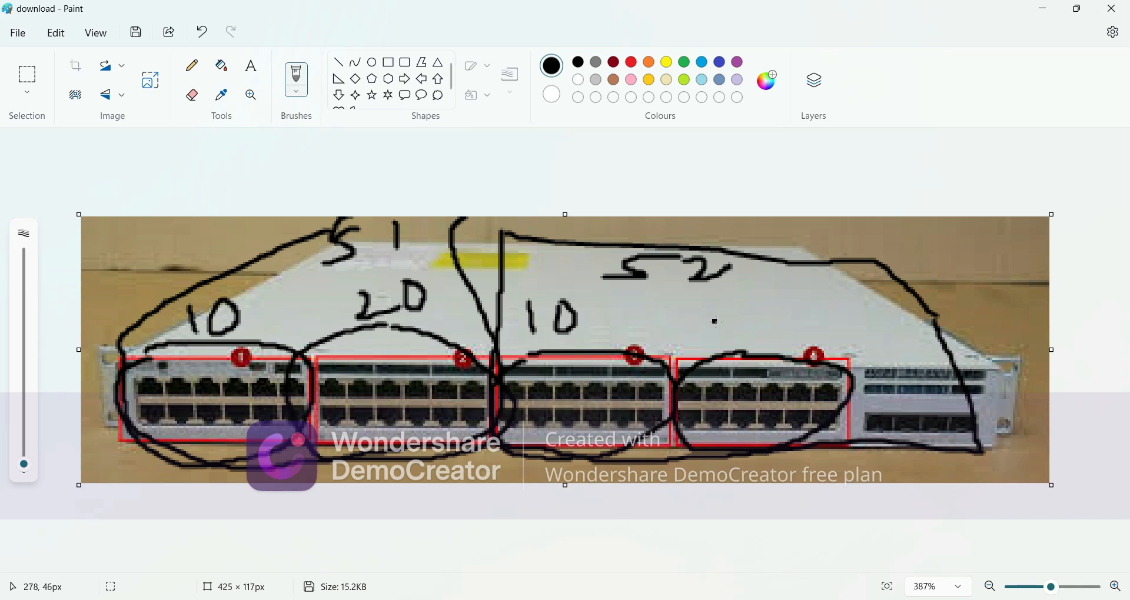
mouse_move(713, 314)
left_mouse_down()
mouse_move(756, 340)
mouse_move(752, 317)
mouse_move(766, 312)
mouse_move(753, 312)
left_mouse_up()
left_click(1043, 13)
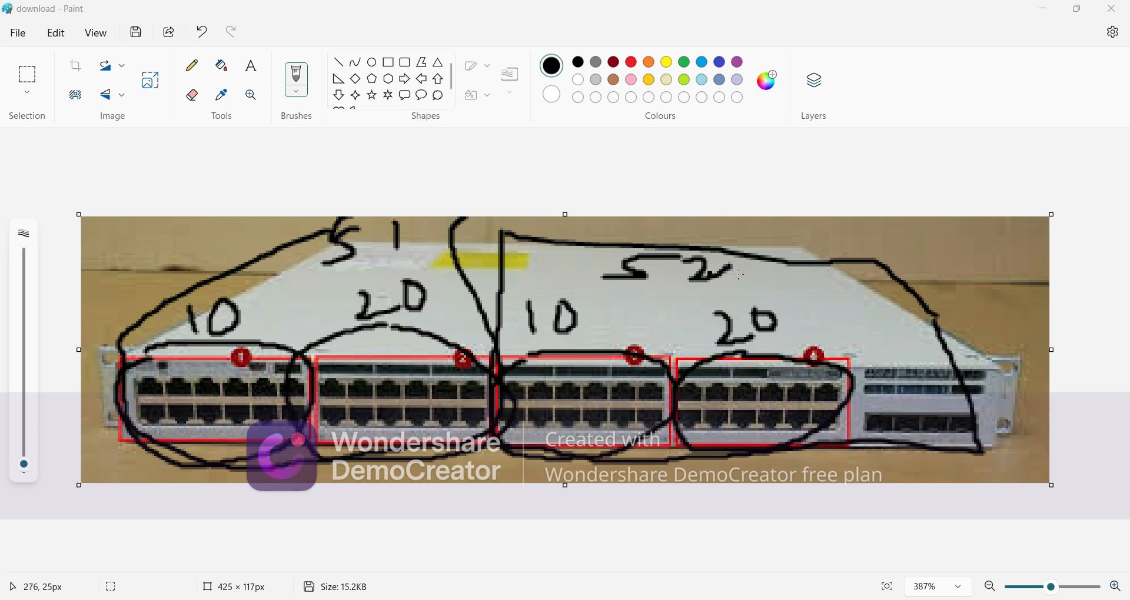
Circle the upper junction between the S1 and S2 halves and write a port label on each side of it
mouse_move(454, 253)
left_mouse_down()
mouse_move(500, 249)
mouse_move(439, 255)
mouse_move(533, 272)
mouse_move(503, 222)
left_mouse_up()
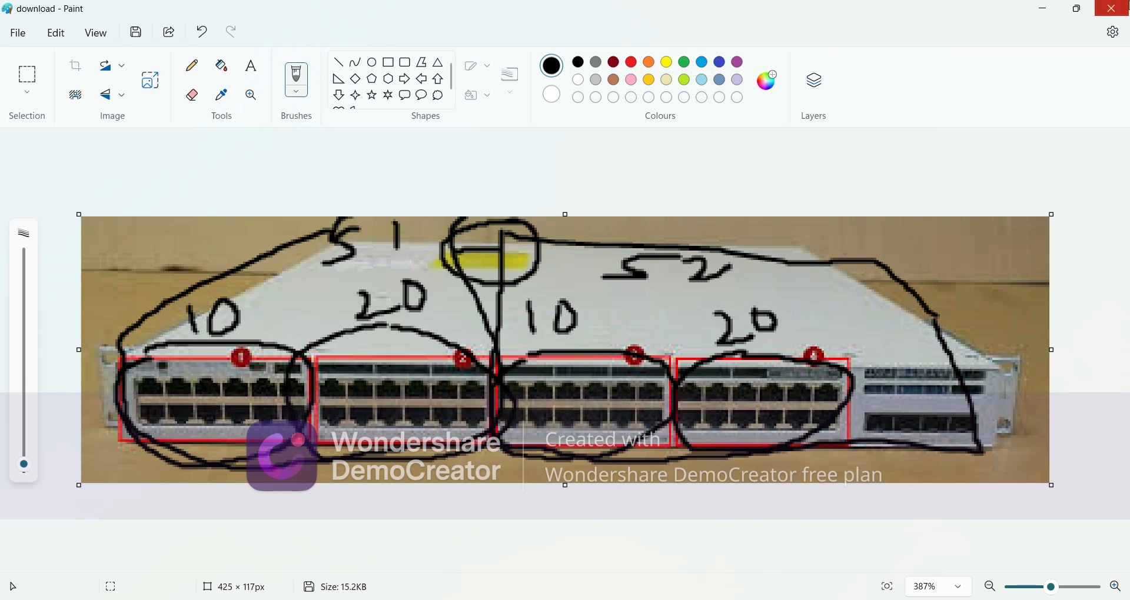
left_click(1045, 12)
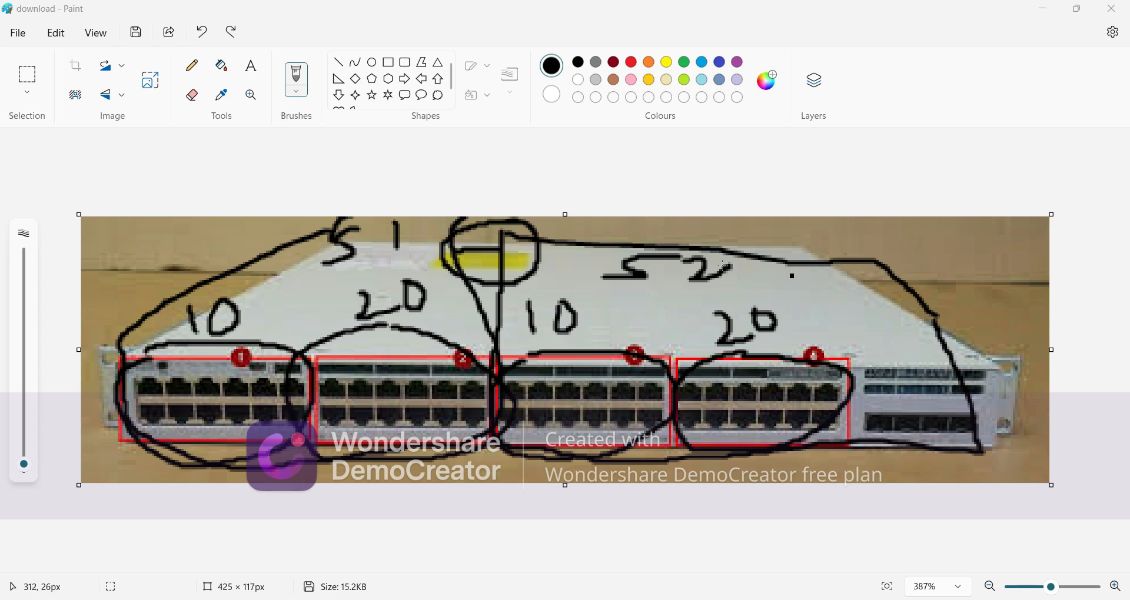
mouse_move(423, 254)
left_mouse_down()
mouse_move(424, 276)
mouse_move(432, 253)
mouse_move(448, 279)
mouse_move(420, 300)
mouse_move(476, 263)
left_mouse_up()
mouse_move(549, 259)
left_mouse_down()
mouse_move(550, 279)
mouse_move(583, 256)
mouse_move(566, 268)
mouse_move(572, 299)
mouse_move(536, 256)
left_mouse_up()
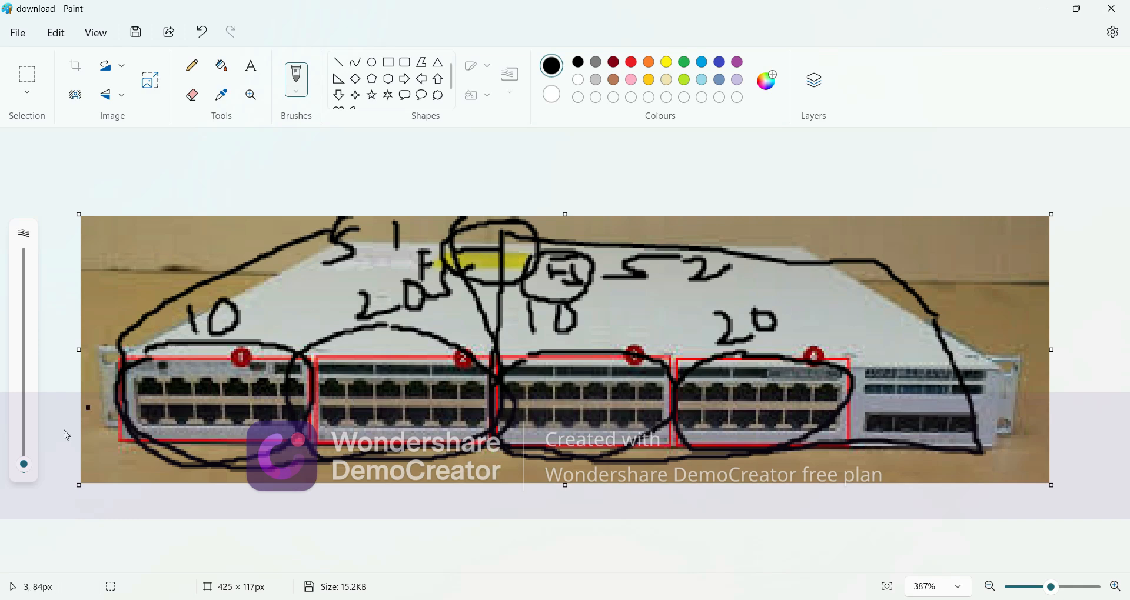
Trace freehand paths through the junction linking port group 1 with group 3 and group 2 with group 4, circling the groups involved
mouse_move(189, 323)
left_mouse_down()
mouse_move(178, 324)
mouse_move(154, 448)
mouse_move(321, 434)
mouse_move(309, 371)
mouse_move(152, 348)
left_mouse_up()
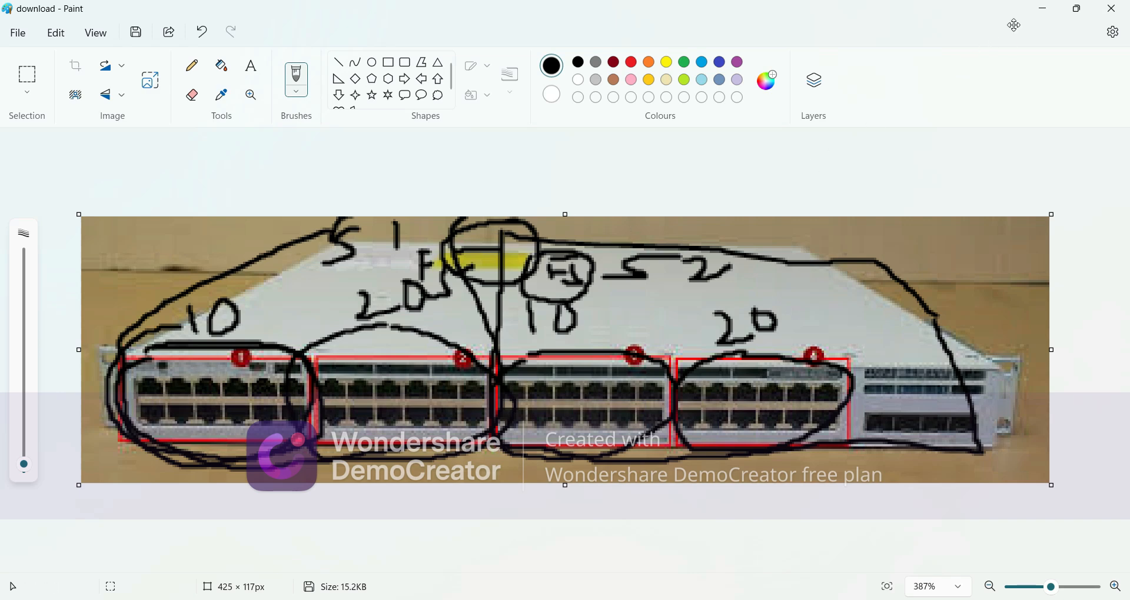
left_click(1045, 17)
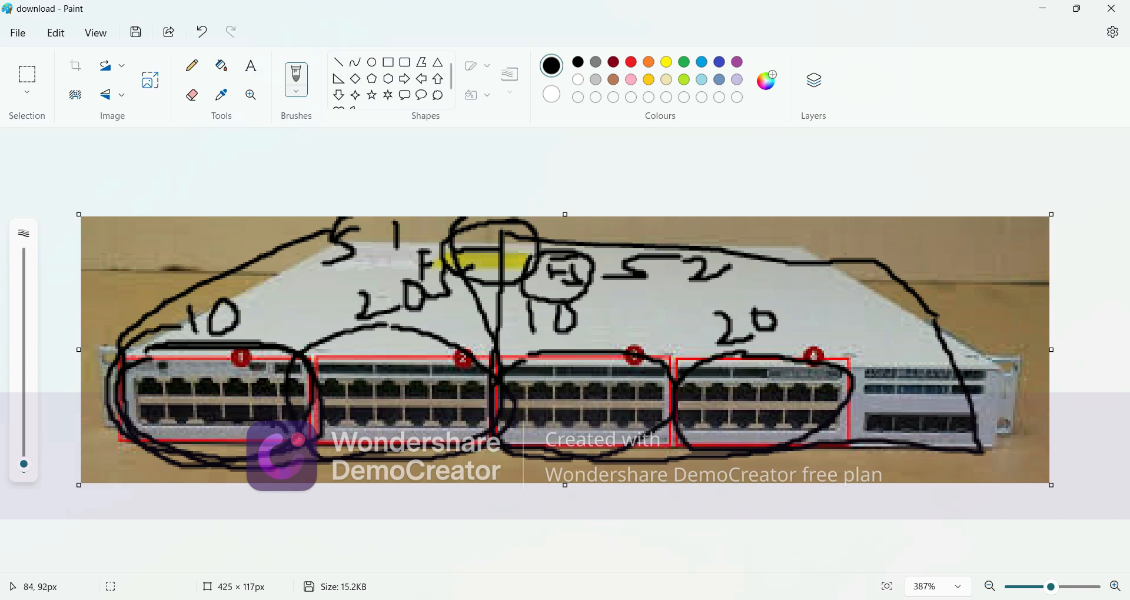
mouse_move(483, 472)
left_mouse_down()
mouse_move(571, 473)
mouse_move(602, 451)
mouse_move(592, 435)
mouse_move(630, 445)
left_mouse_up()
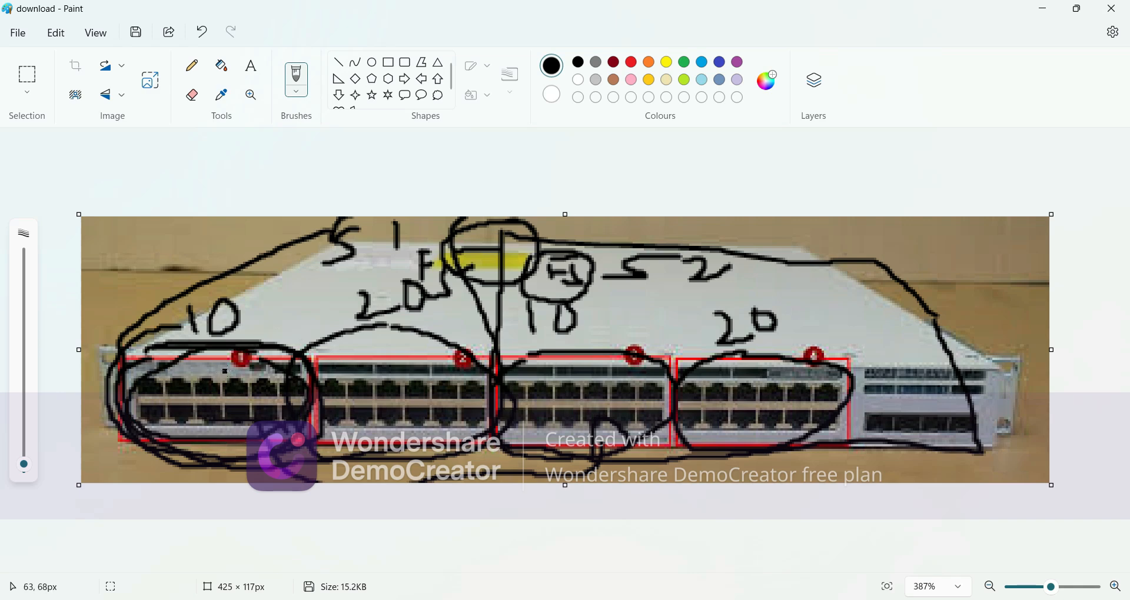
mouse_move(227, 389)
left_mouse_down()
mouse_move(231, 372)
mouse_move(526, 262)
mouse_move(556, 327)
mouse_move(601, 322)
left_mouse_up()
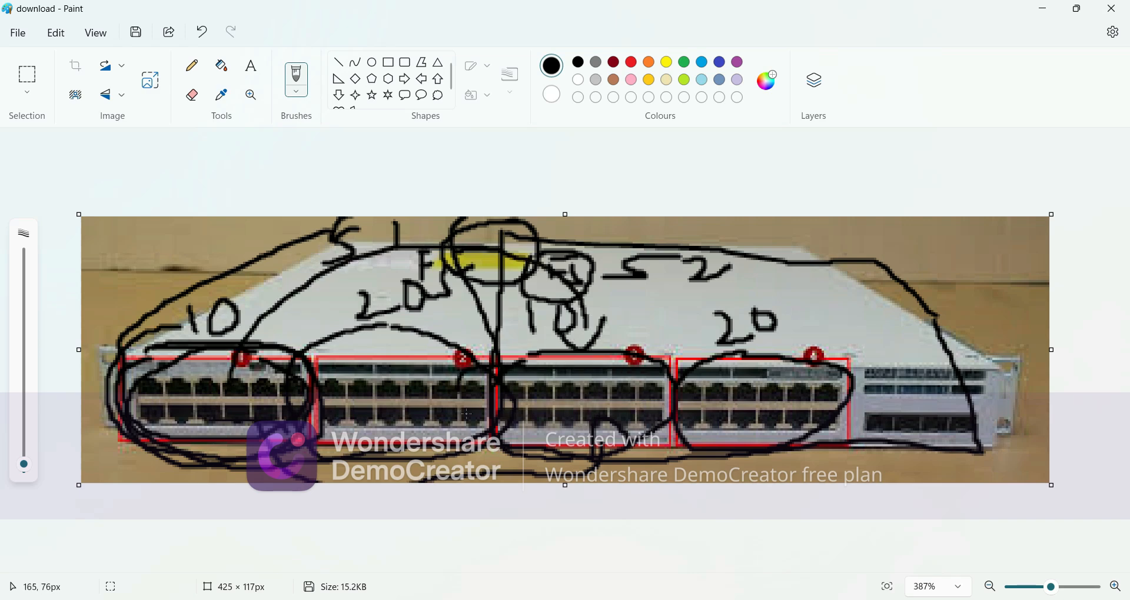
mouse_move(664, 371)
left_mouse_down()
mouse_move(501, 362)
mouse_move(498, 438)
mouse_move(671, 440)
mouse_move(668, 380)
left_mouse_up()
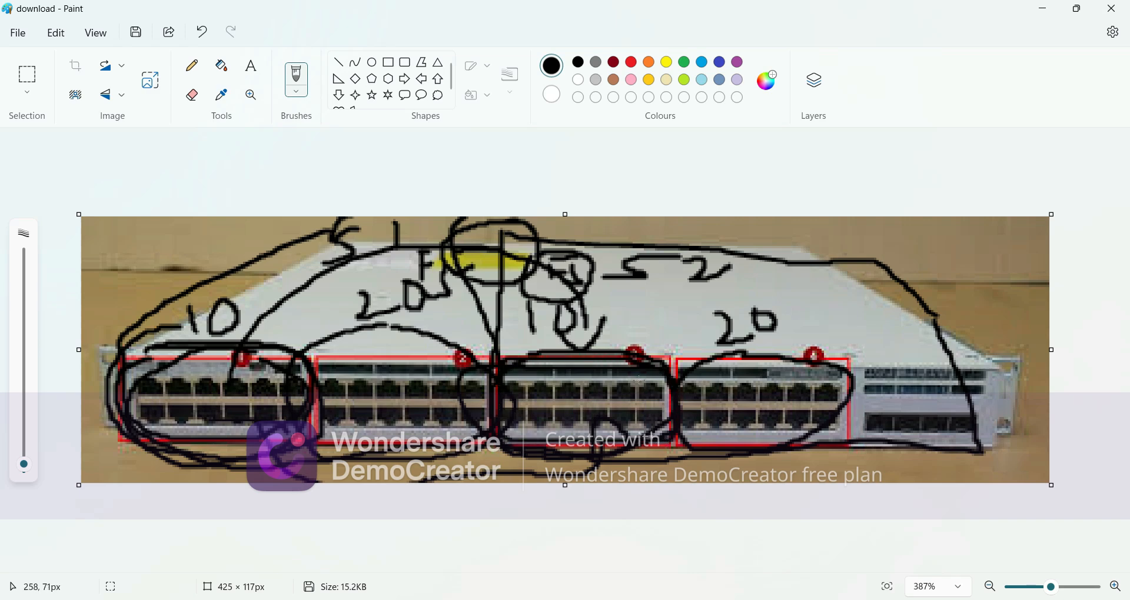
mouse_move(519, 356)
left_mouse_down()
mouse_move(469, 291)
mouse_move(175, 308)
mouse_move(224, 308)
left_mouse_up()
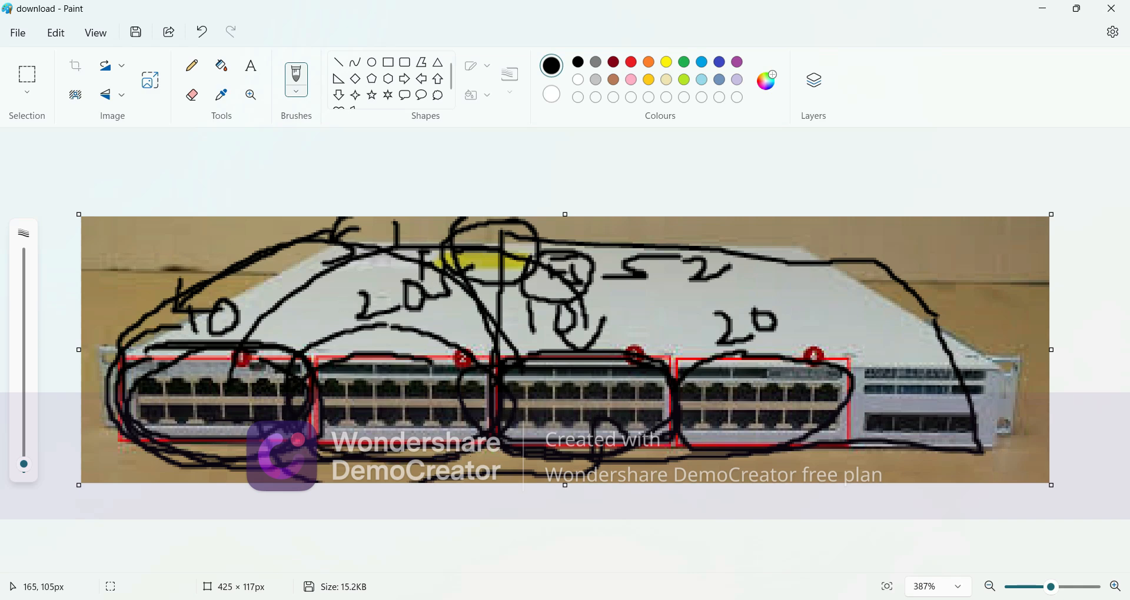
mouse_move(404, 370)
left_mouse_down()
mouse_move(470, 271)
mouse_move(784, 333)
mouse_move(712, 463)
mouse_move(845, 381)
mouse_move(676, 355)
left_mouse_up()
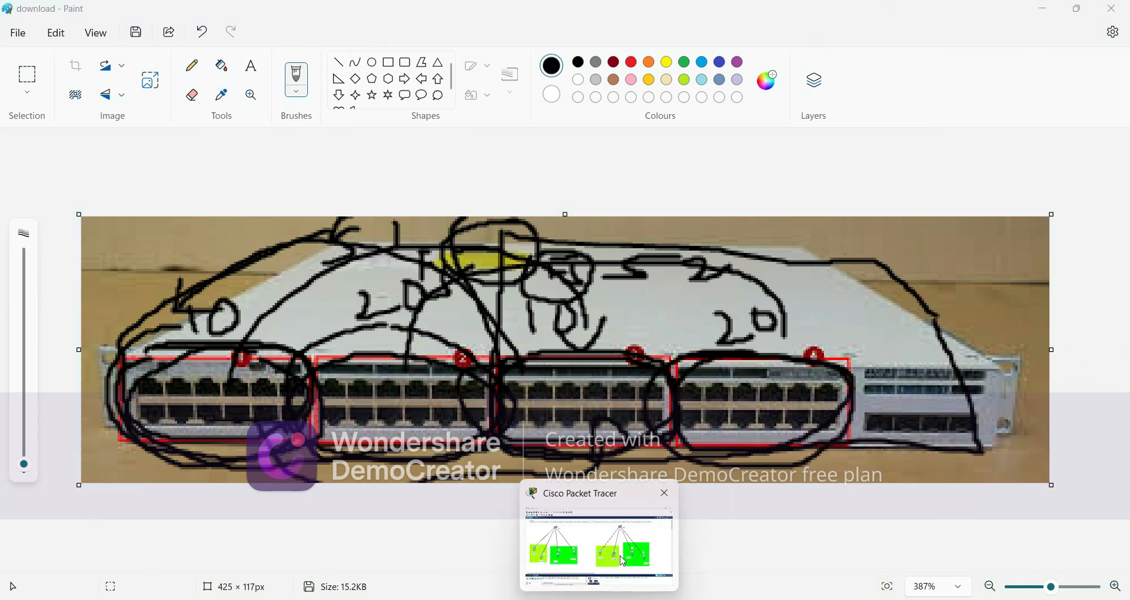
Switch to Cisco Packet Tracer and link the two switches with an automatically chosen cable
left_click(621, 566)
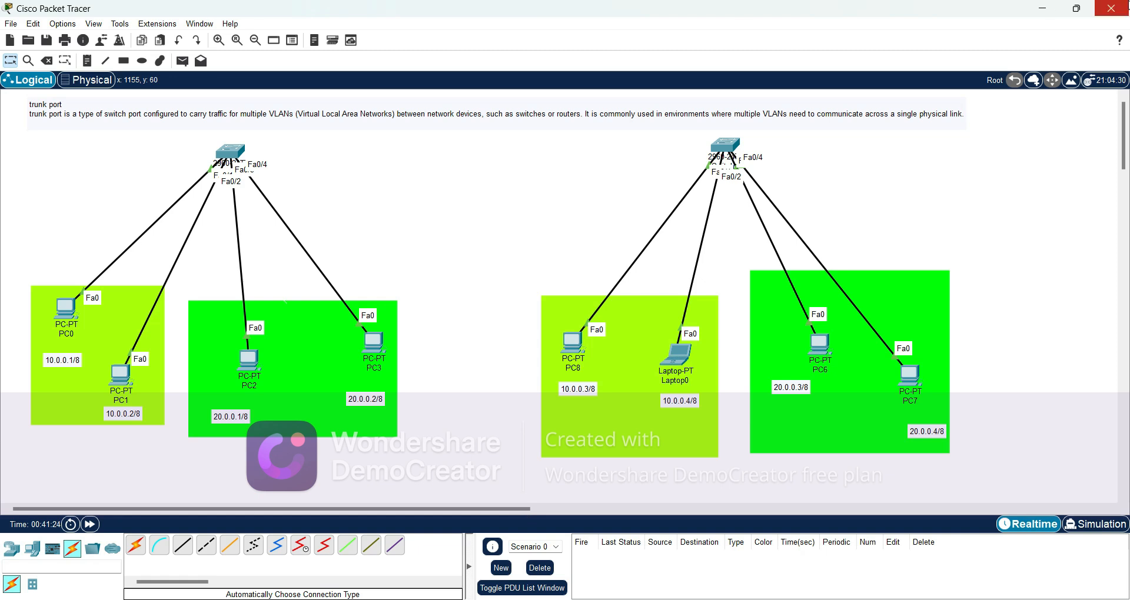
left_click(139, 553)
left_click(245, 152)
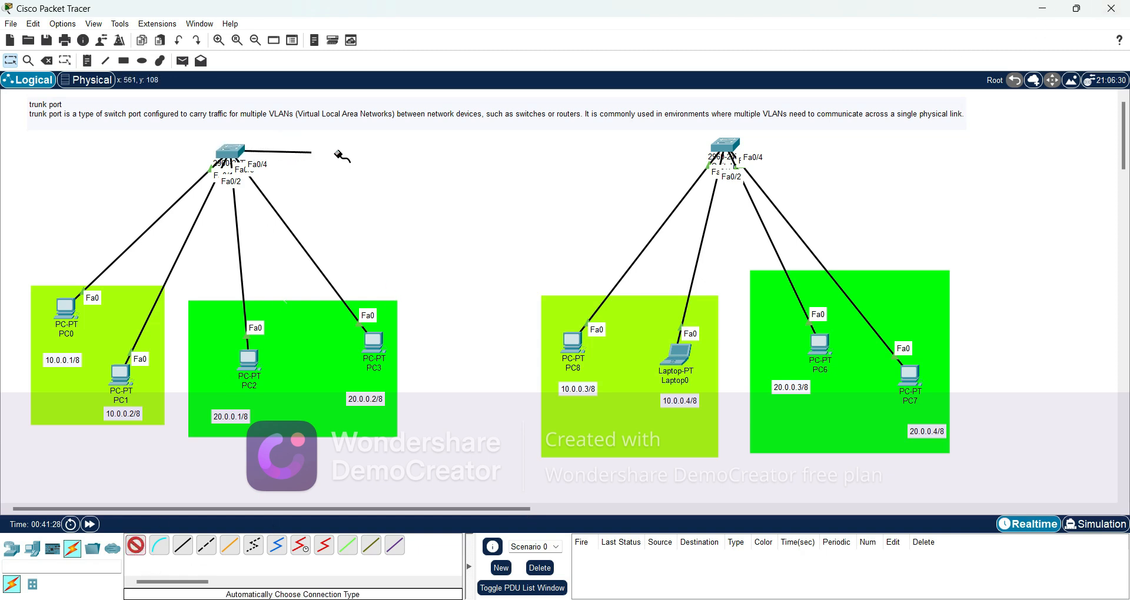
left_click(724, 148)
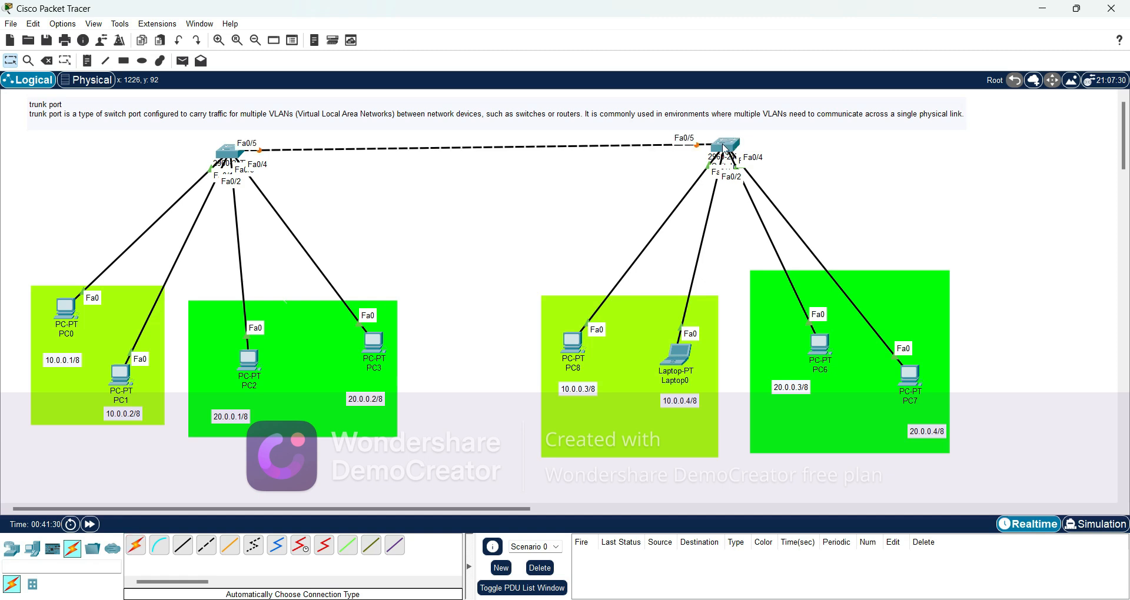
Add the note "trunk line" above the link between the switches and shift the green area behind PC2 and PC3 slightly right
left_click(87, 61)
left_click(374, 134)
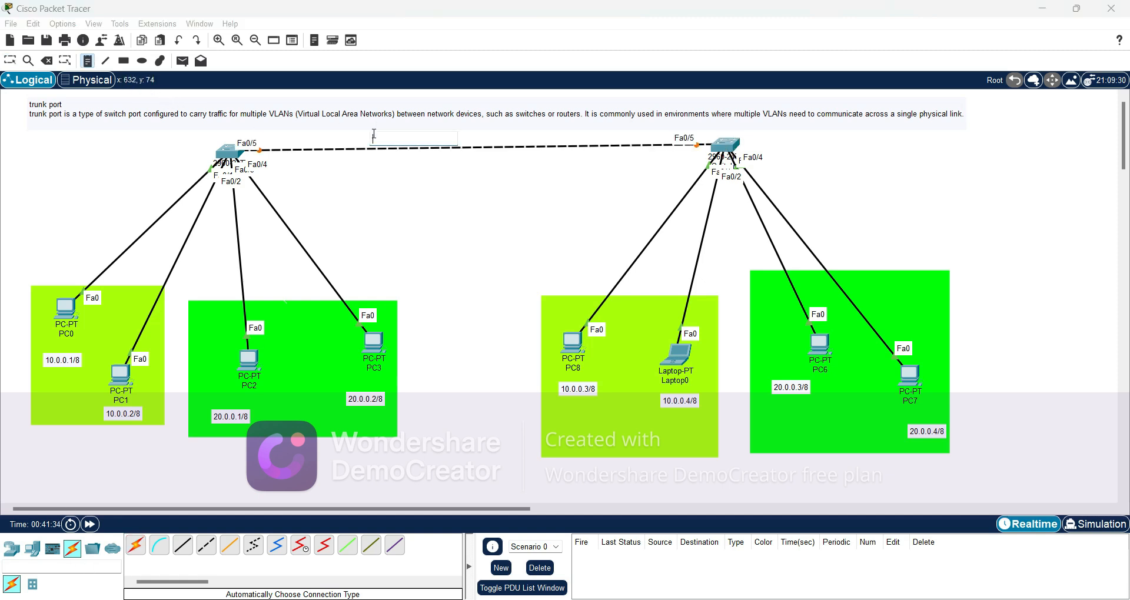
type("trunk line")
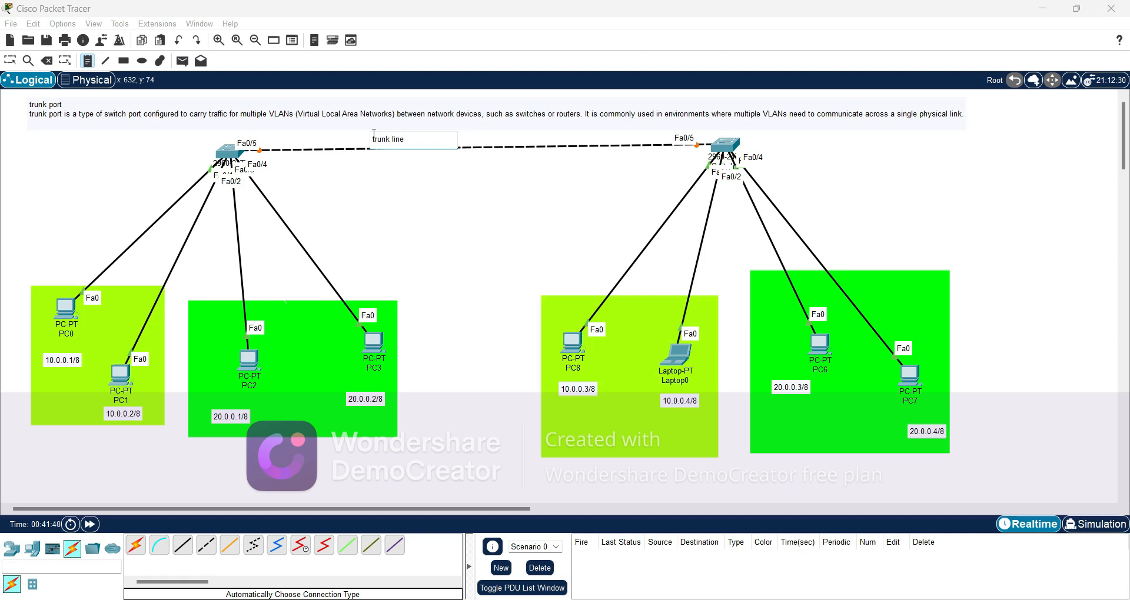
left_click(400, 176)
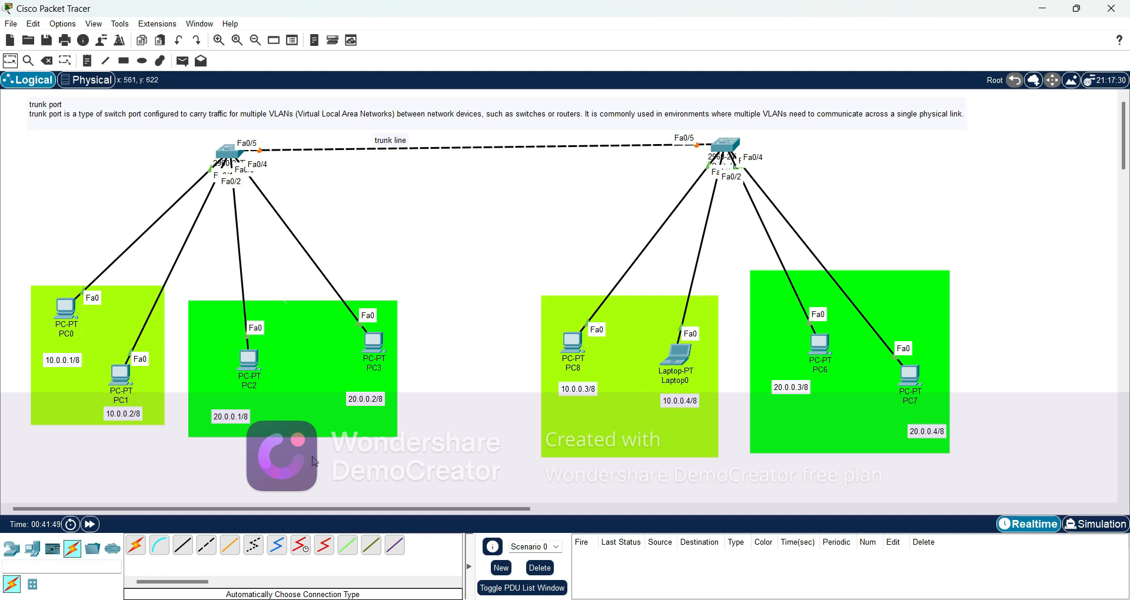
left_click_drag(316, 387, 323, 385)
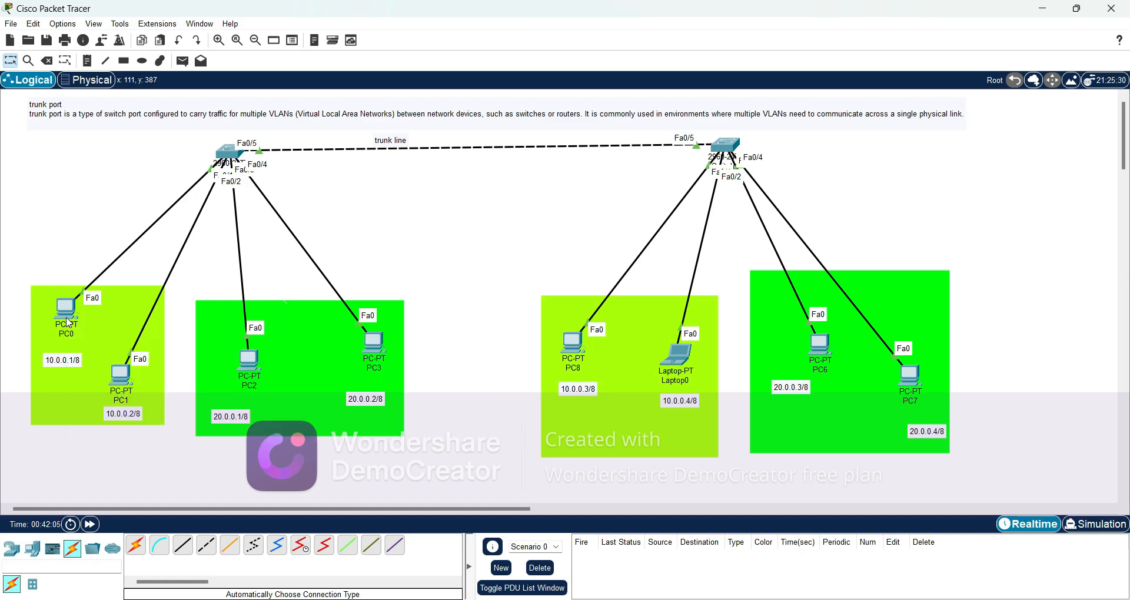
Check the IP configuration of PC0
left_click(67, 320)
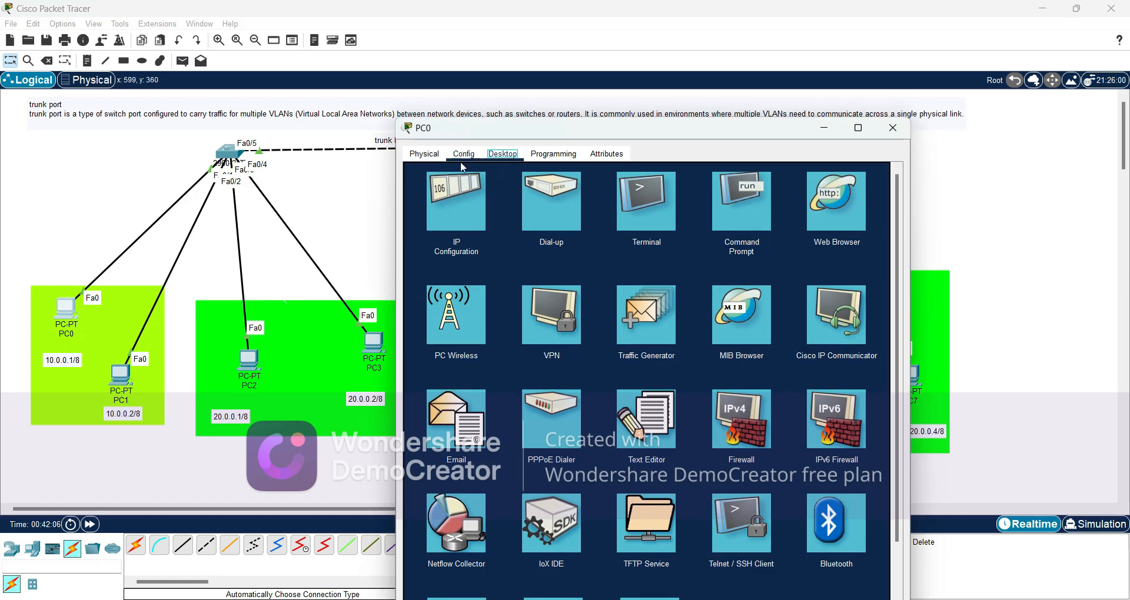
left_click(446, 216)
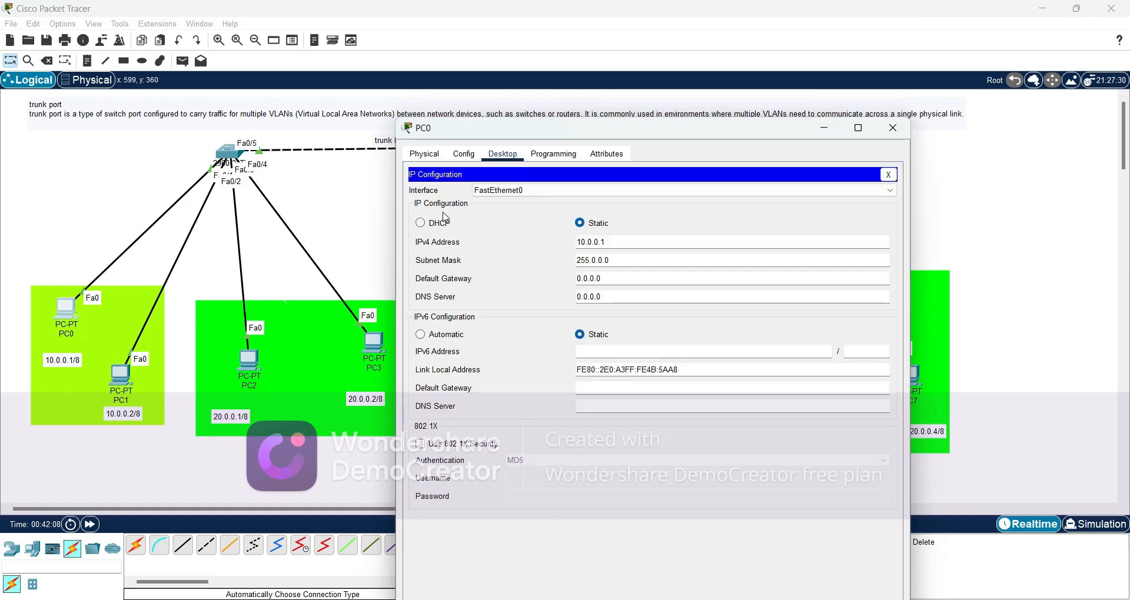
Try to set PC1's IPv4 address to 10.0.0.2/8 in its IP configuration
left_click(113, 371)
left_click(115, 377)
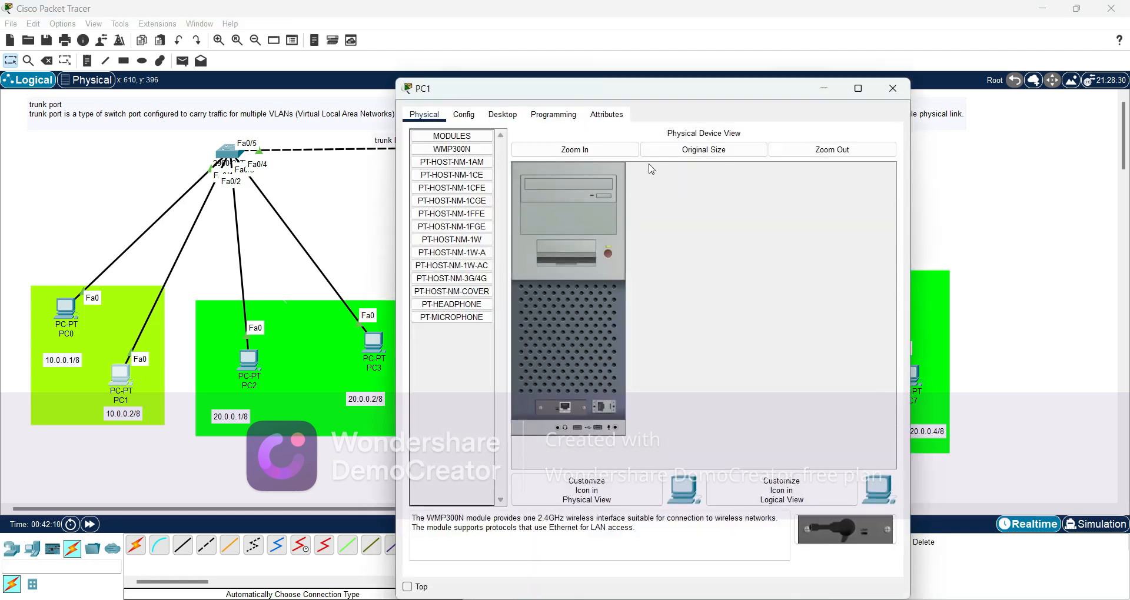
left_click(502, 114)
left_click(458, 189)
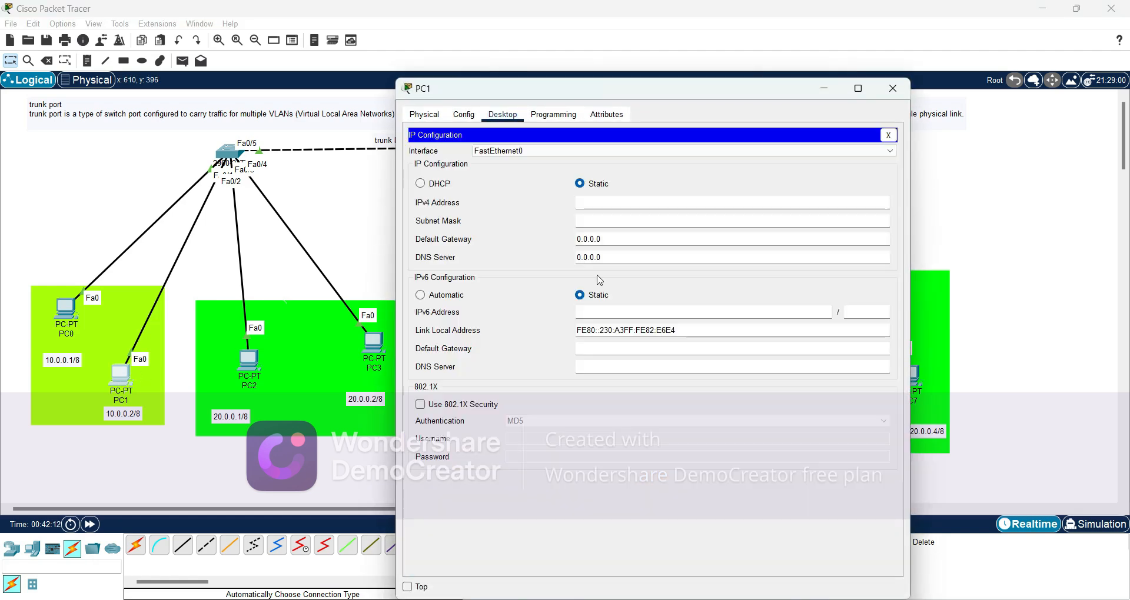
left_click(599, 199)
type("10.0.0.2/8")
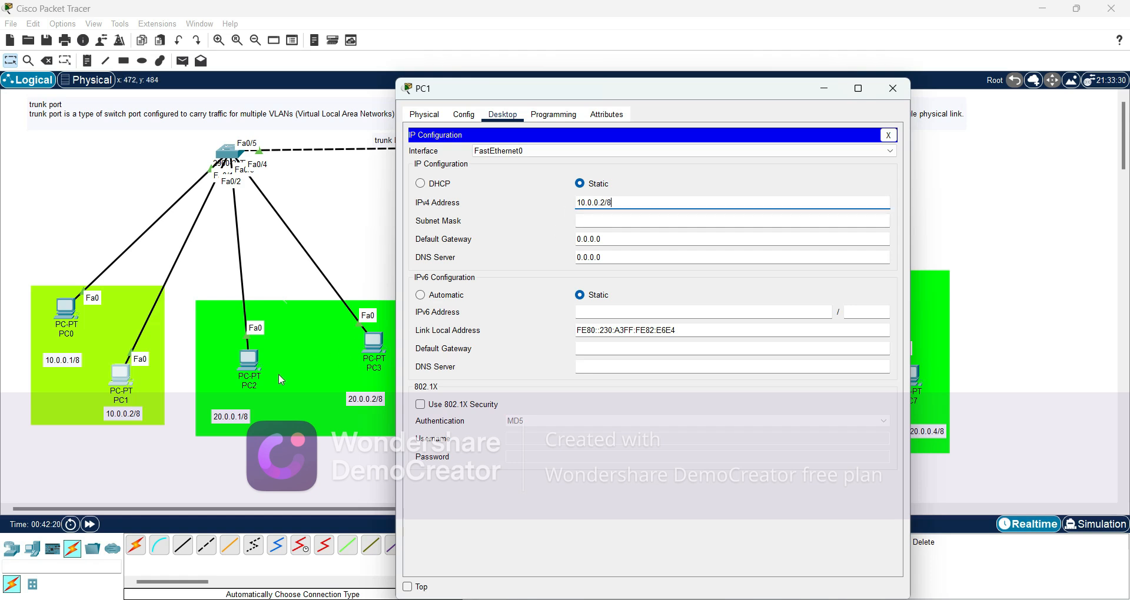
left_click(278, 373)
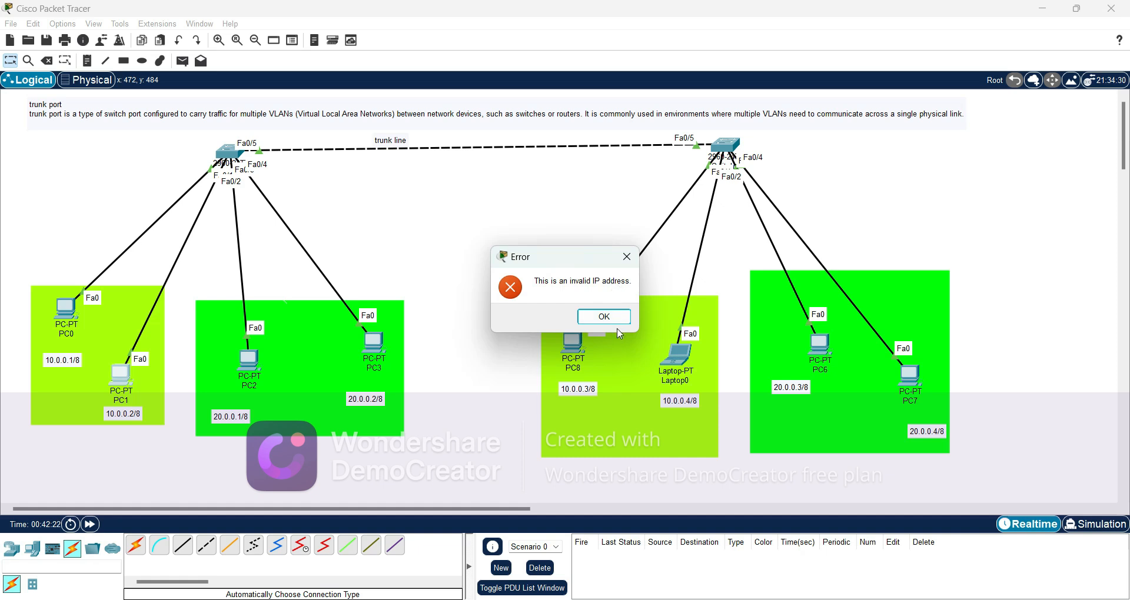
left_click(600, 318)
left_click(108, 389)
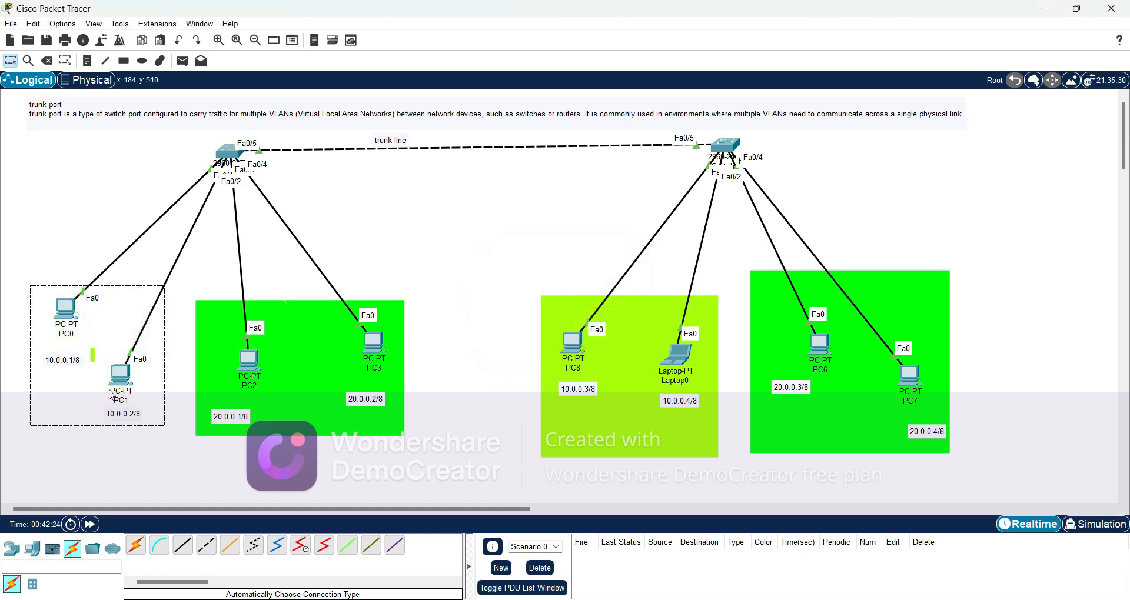
left_click(1055, 7)
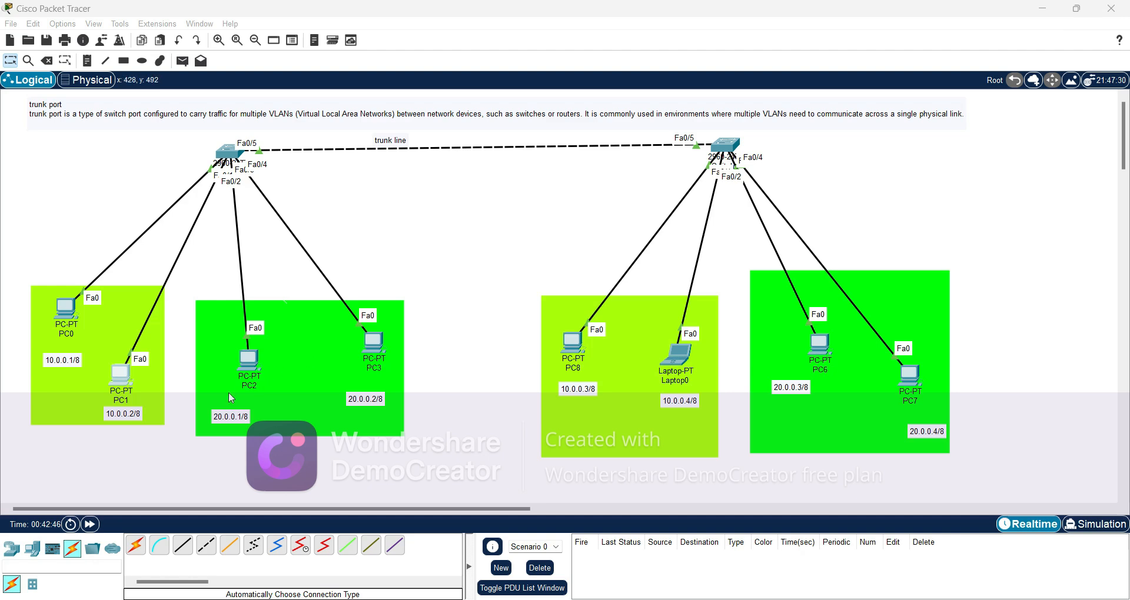
Assign PC2 the static IPv4 address 20.0.0.1 with its default subnet mask
left_click(239, 375)
left_click(241, 380)
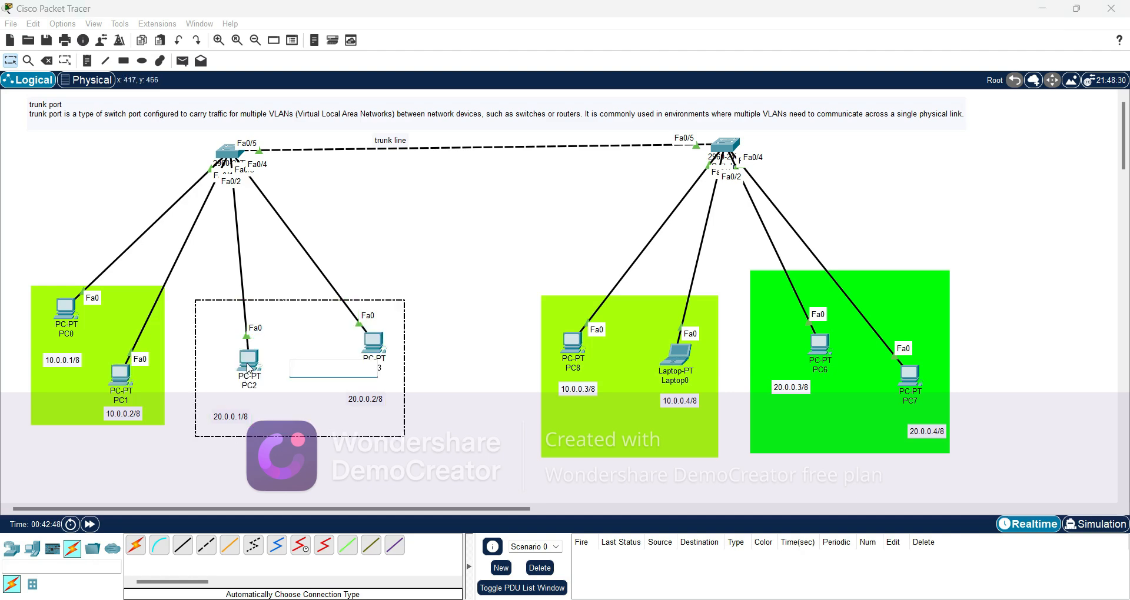
left_click(248, 366)
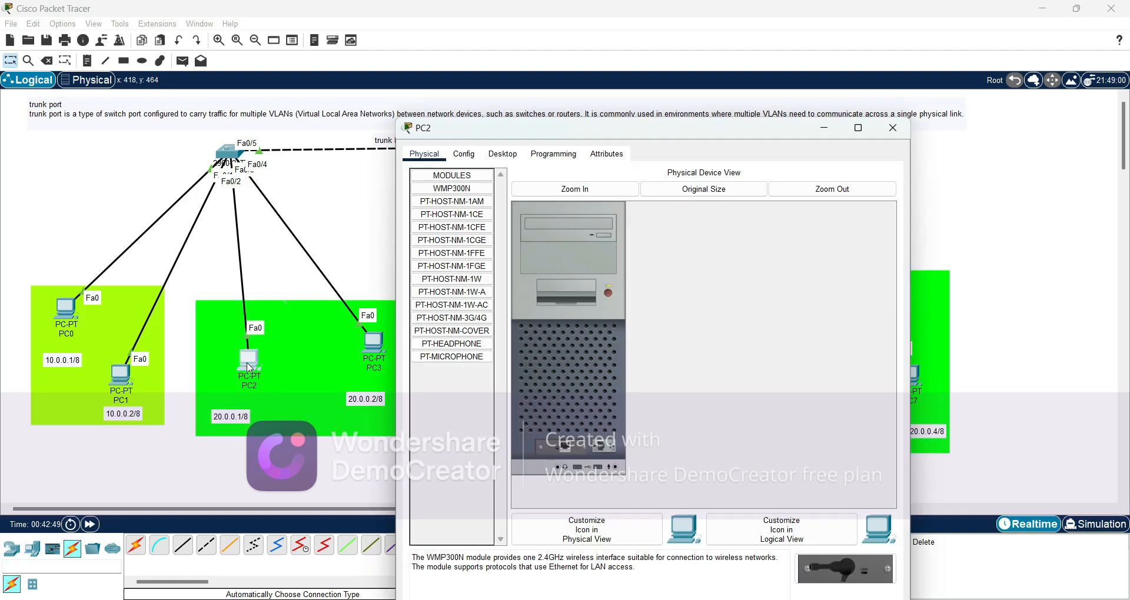
left_click(503, 153)
left_click(453, 198)
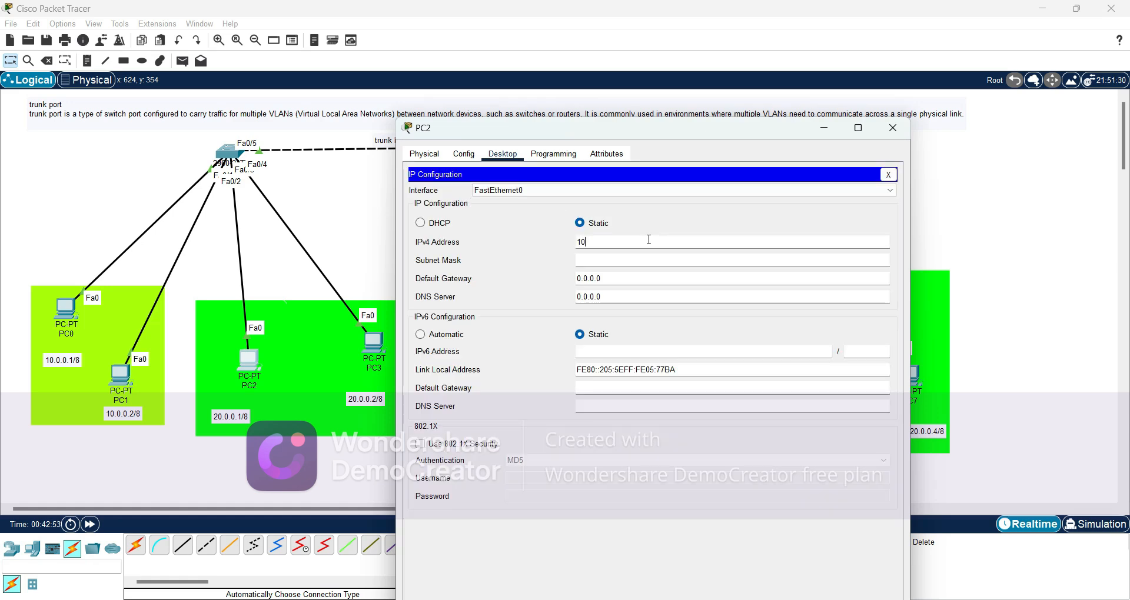
key("BackSpace")
type("20.0.0.")
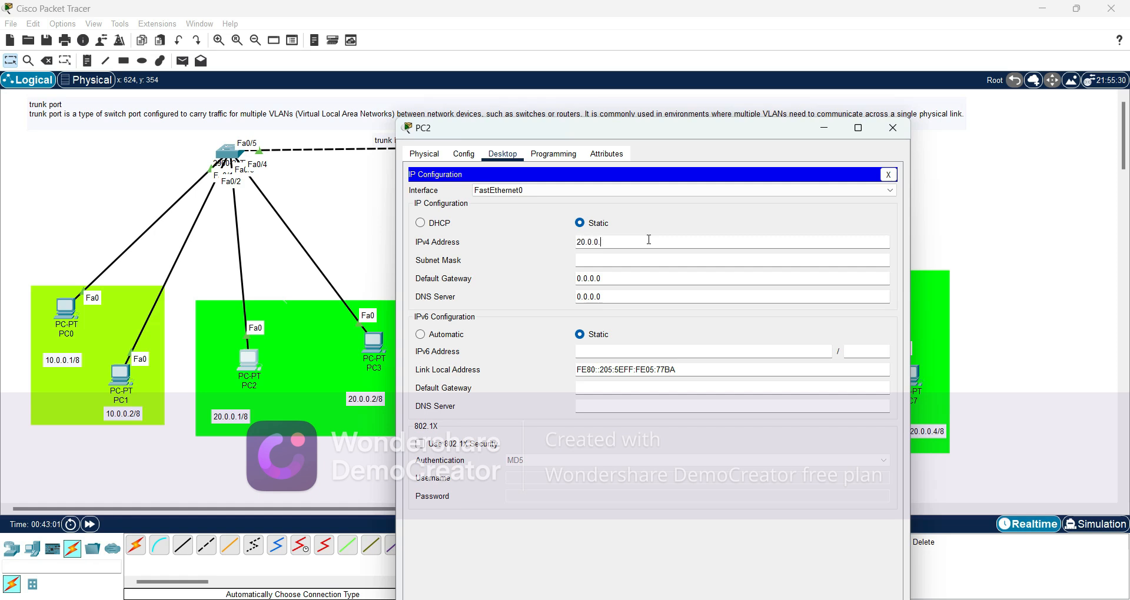
left_click(658, 266)
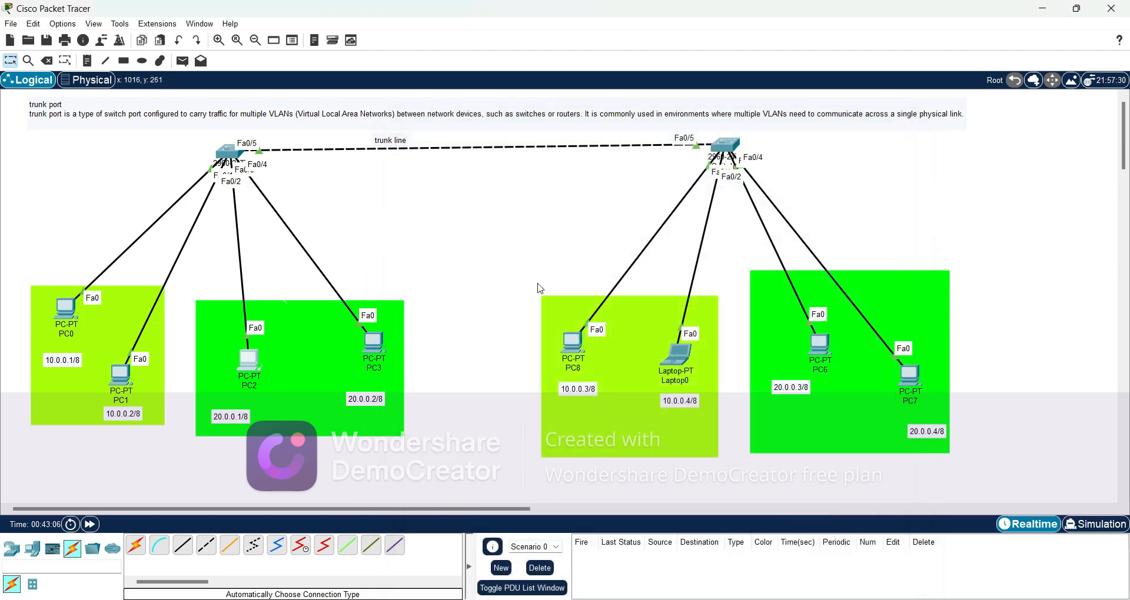
left_click(892, 127)
Assign PC3 the static IPv4 address 20.0.0.2 with its default subnet mask
left_click(375, 364)
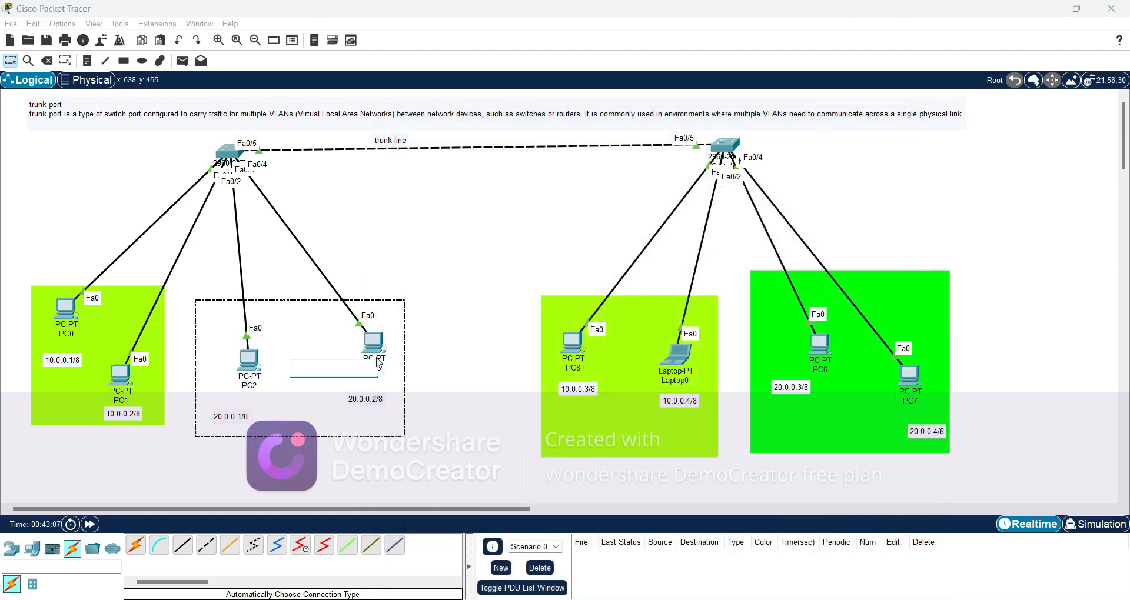
left_click(465, 312)
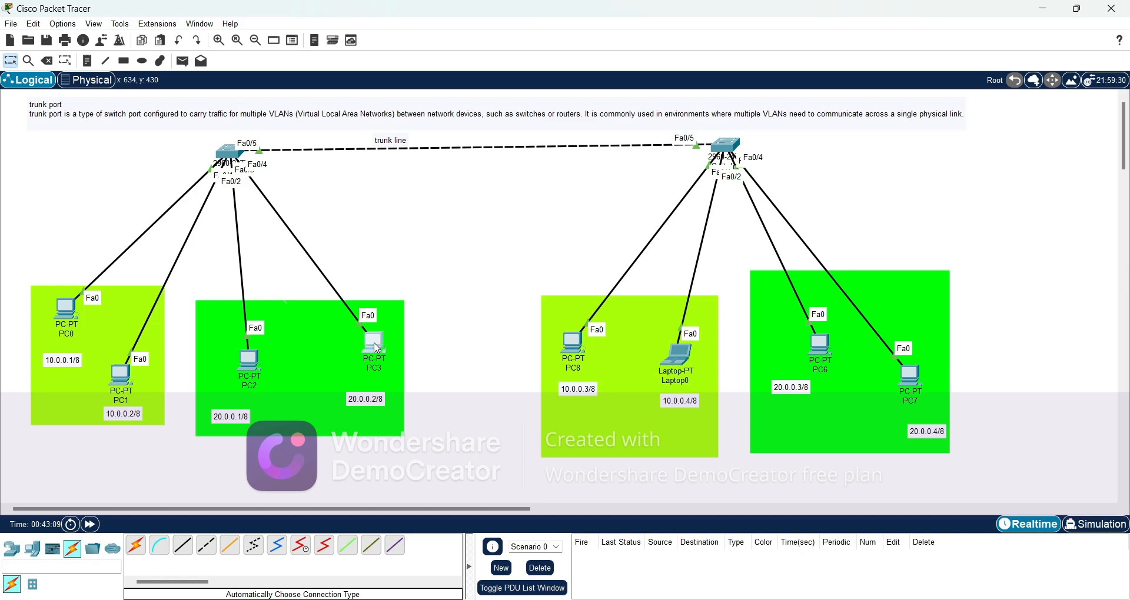
left_click(374, 343)
left_click(495, 120)
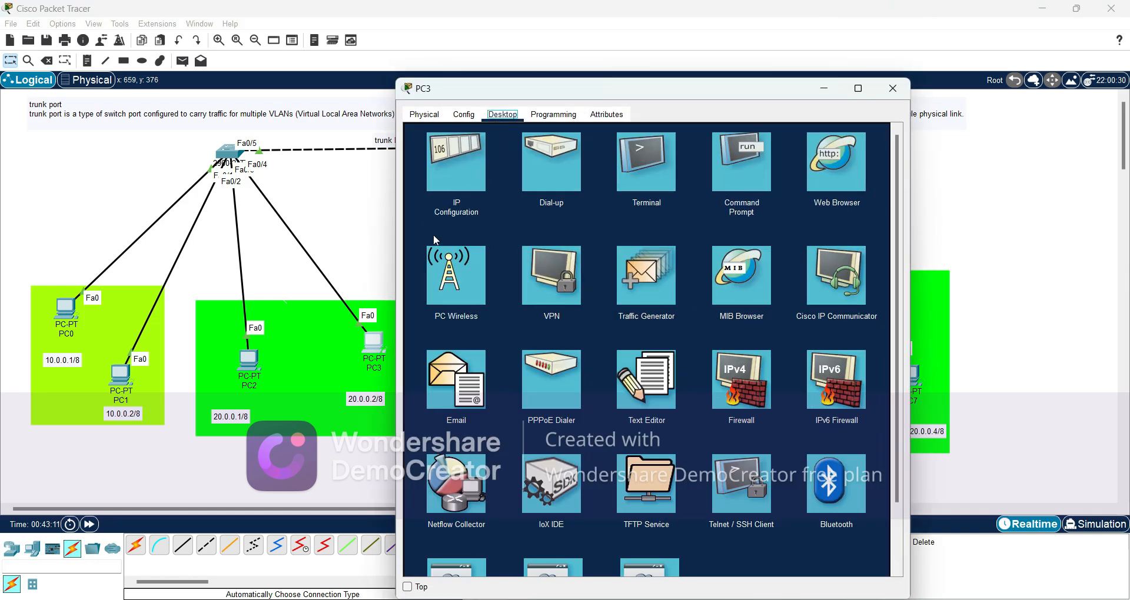
left_click(464, 175)
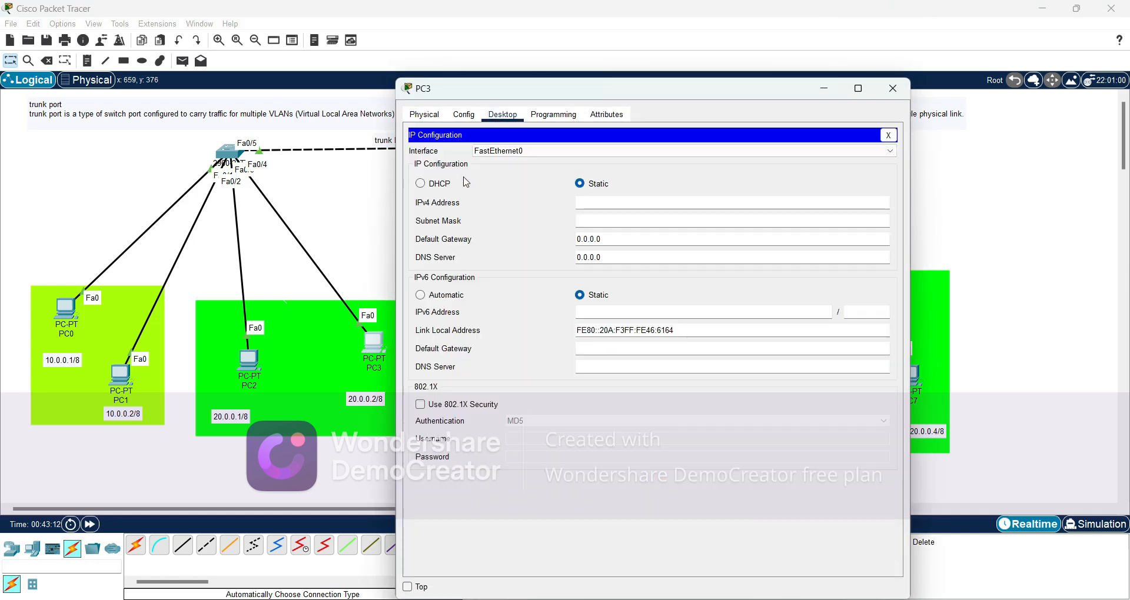
left_click(589, 203)
type("20.0.0.2")
left_click(596, 221)
left_click(387, 207)
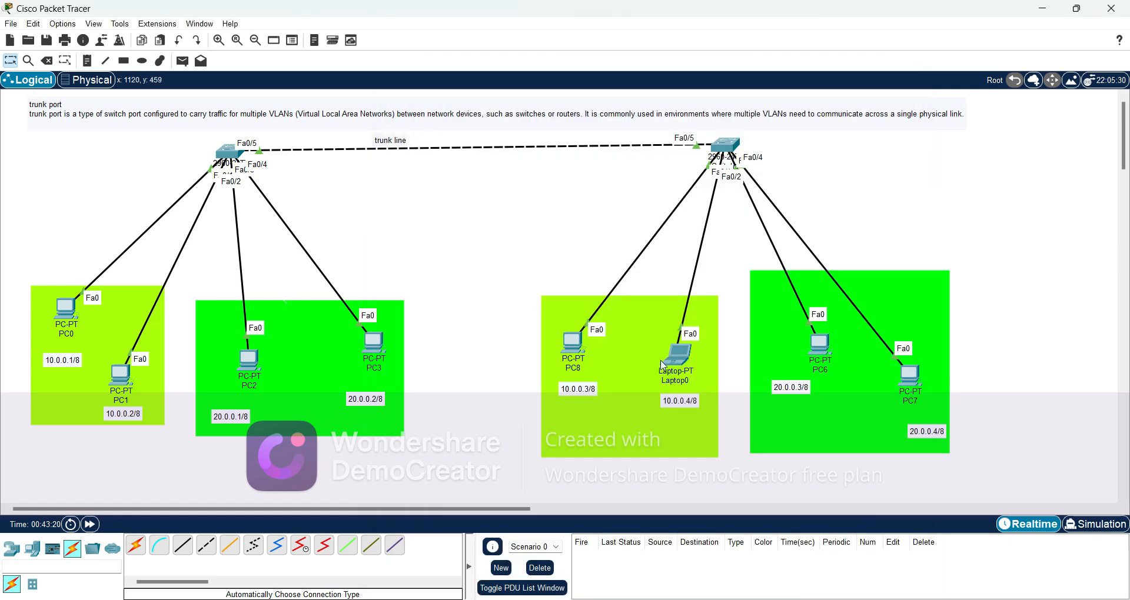
Assign PC8 the static IPv4 address 10.0.0.3 with its default subnet mask
left_click(570, 349)
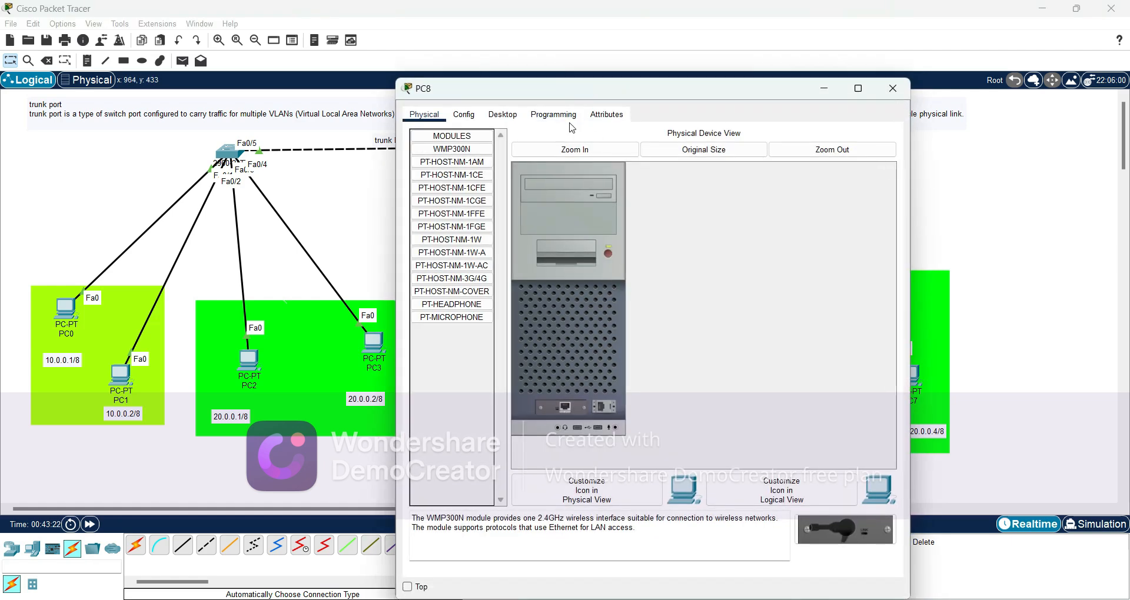
left_click(502, 114)
left_click(463, 179)
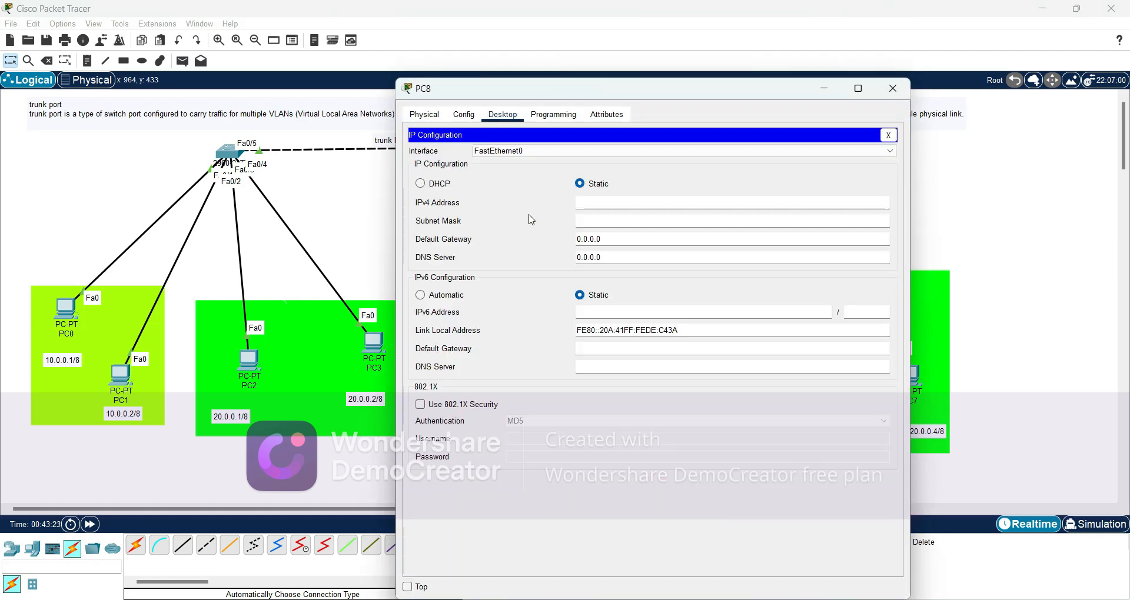
left_click(627, 206)
type("10.0.")
left_click(641, 221)
left_click(354, 220)
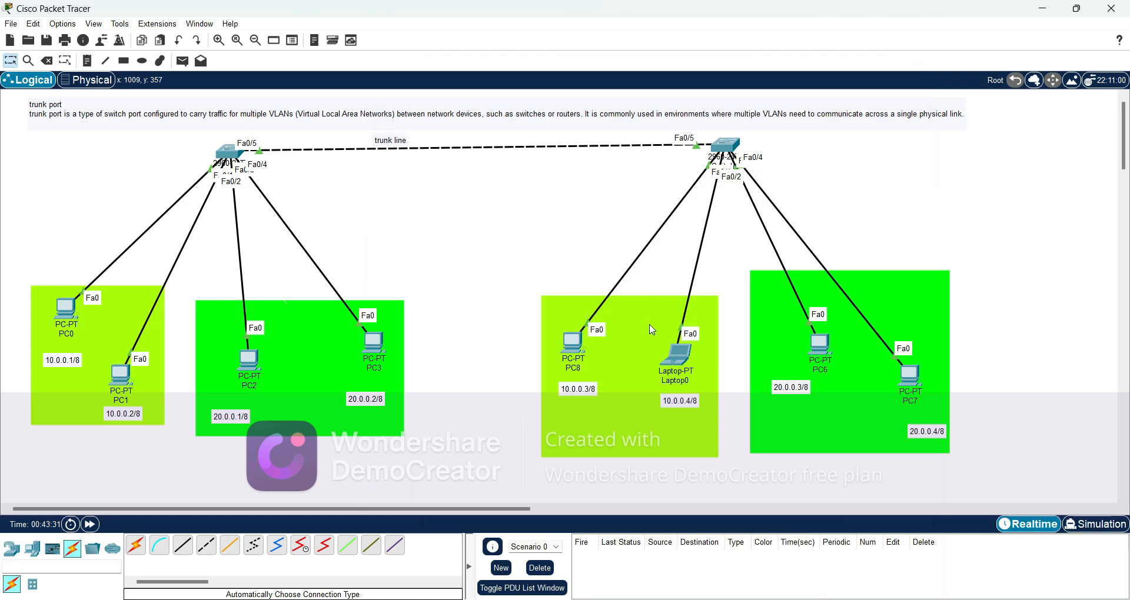
Assign Laptop0 the static IPv4 address 10.0.0.4 with subnet mask 255.0.0.0
left_click(676, 352)
left_click(502, 116)
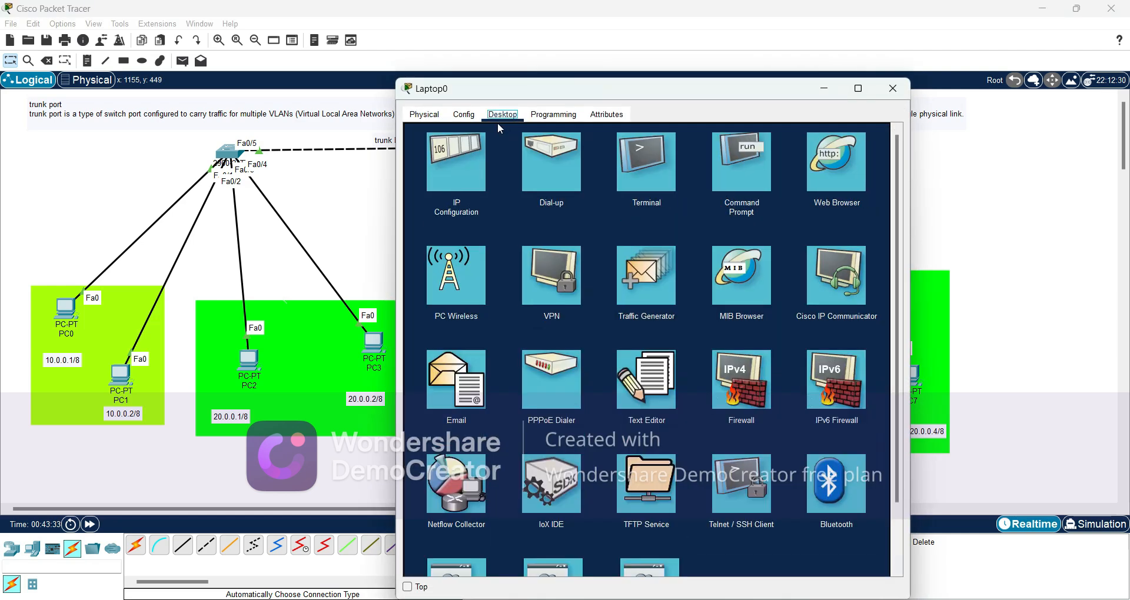
left_click(470, 150)
left_click(663, 201)
type("10.0.0.4")
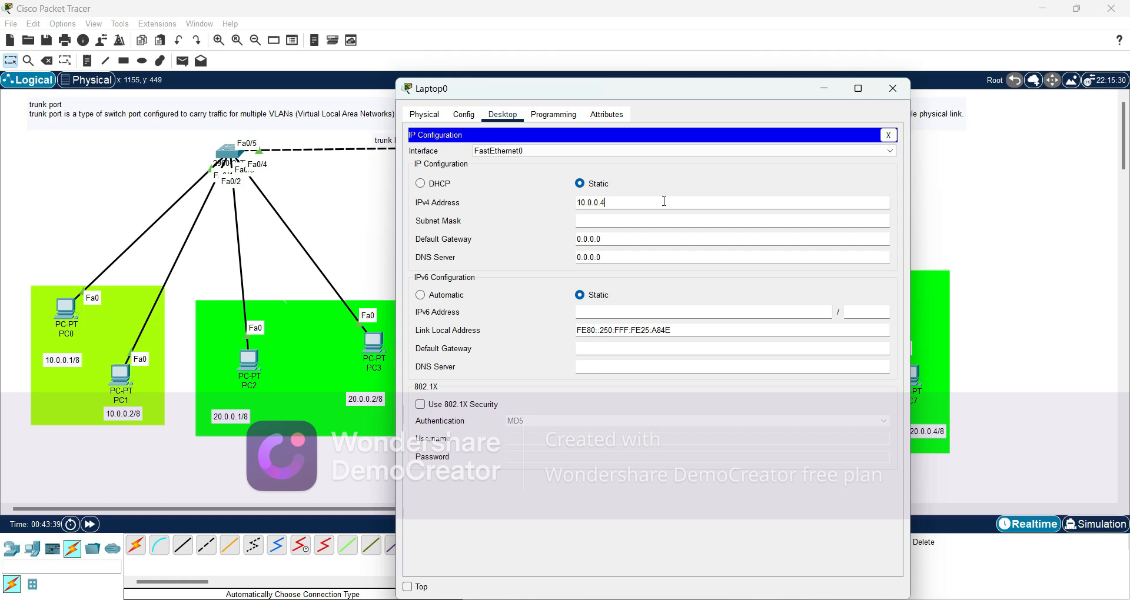
left_click(676, 221)
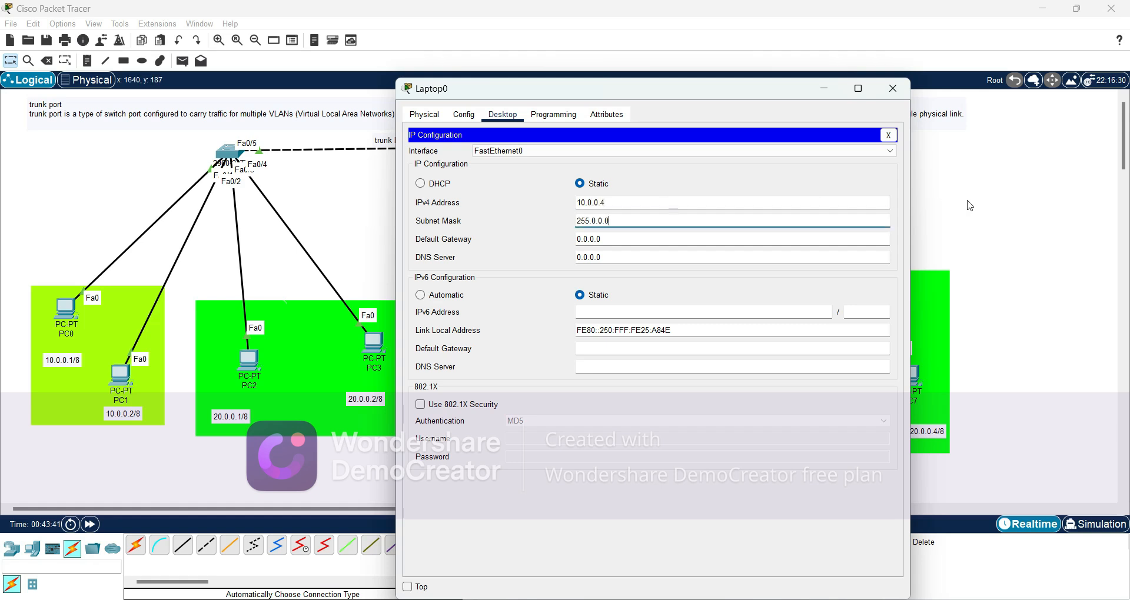
left_click(975, 204)
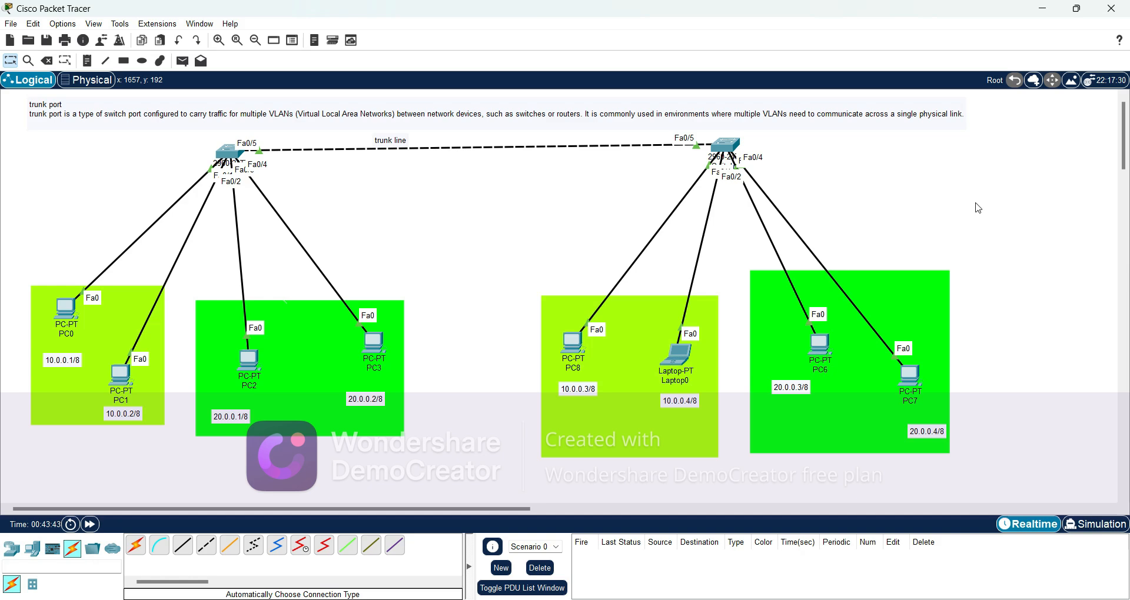
Assign PC6 the static IPv4 address 20.0.0.3 with subnet mask 255.0.0.0
left_click(820, 348)
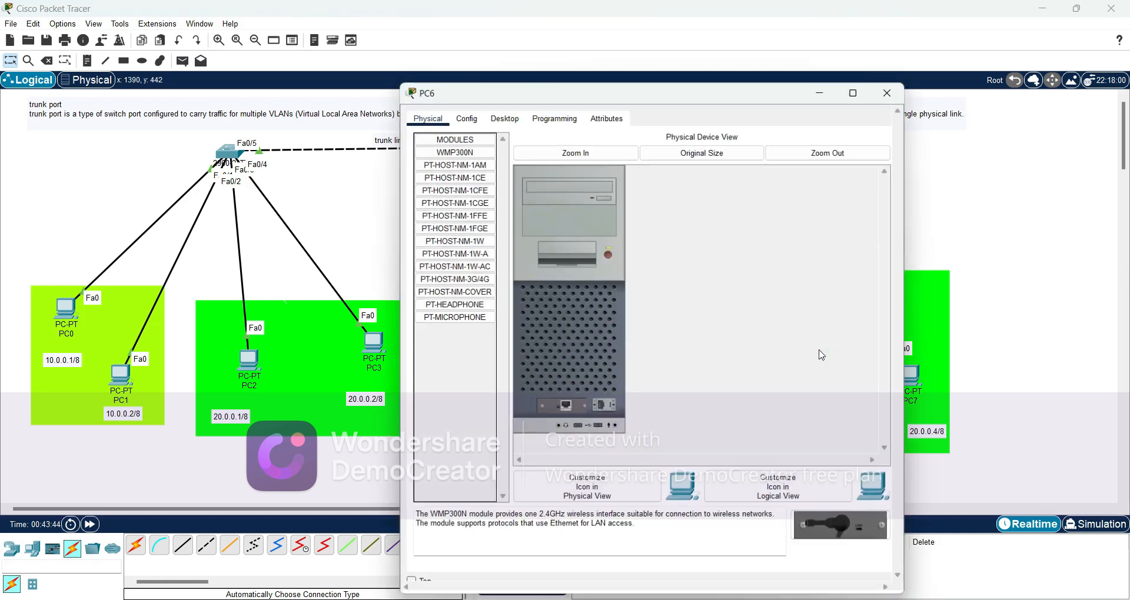
left_click(503, 114)
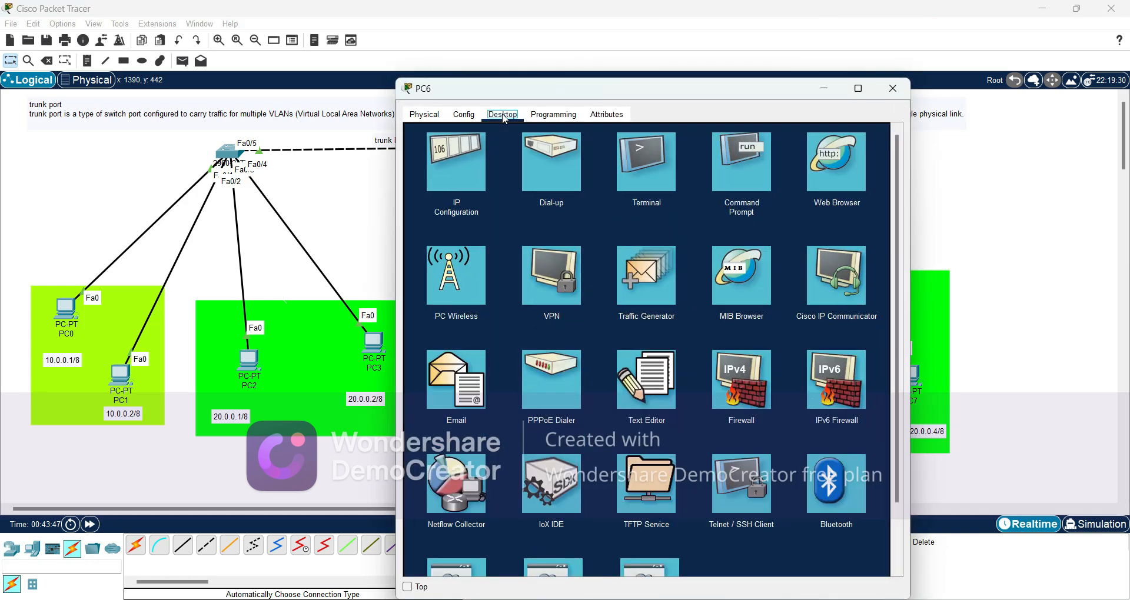
left_click(444, 183)
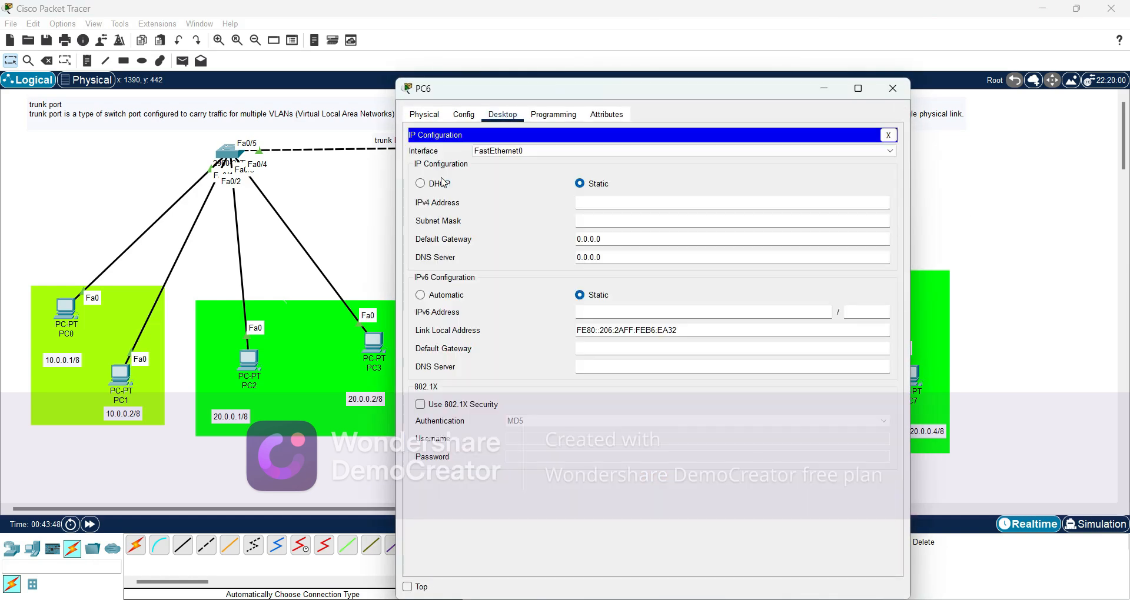
left_click(611, 204)
type("20.0.0.")
left_click(625, 221)
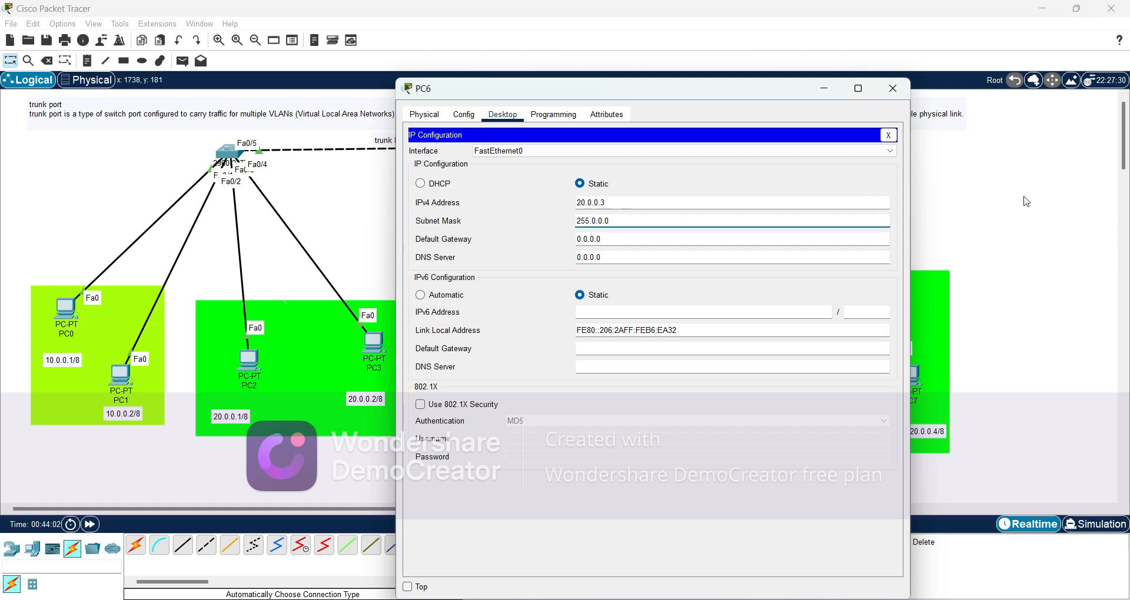
left_click(1026, 202)
Assign PC7 the static IPv4 address 20.0.0.4 with subnet mask 255.0.0.0
left_click(909, 375)
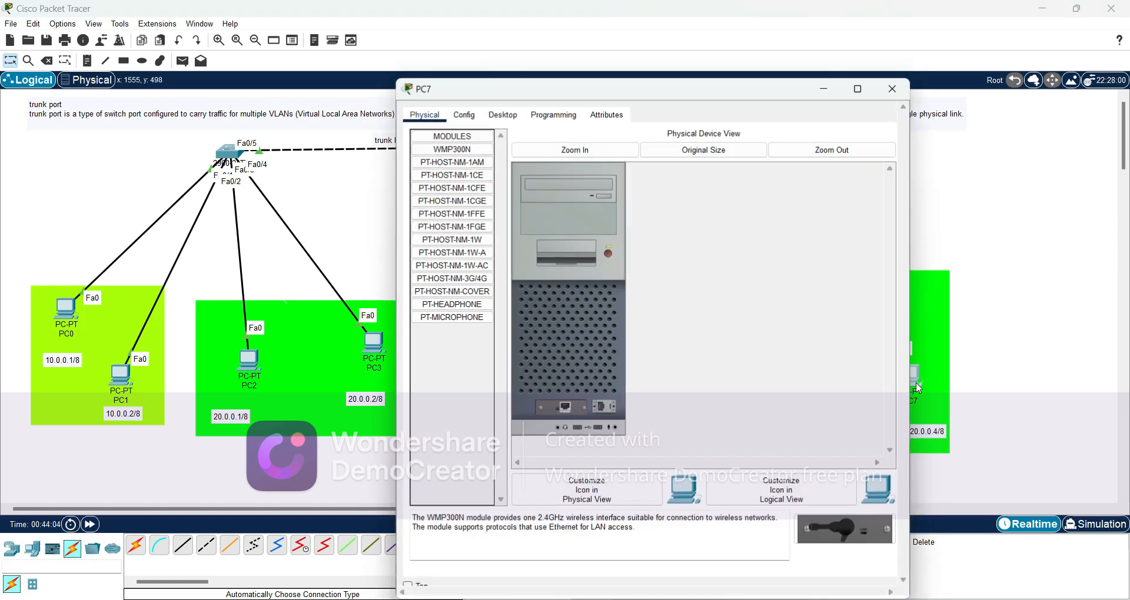
left_click(502, 114)
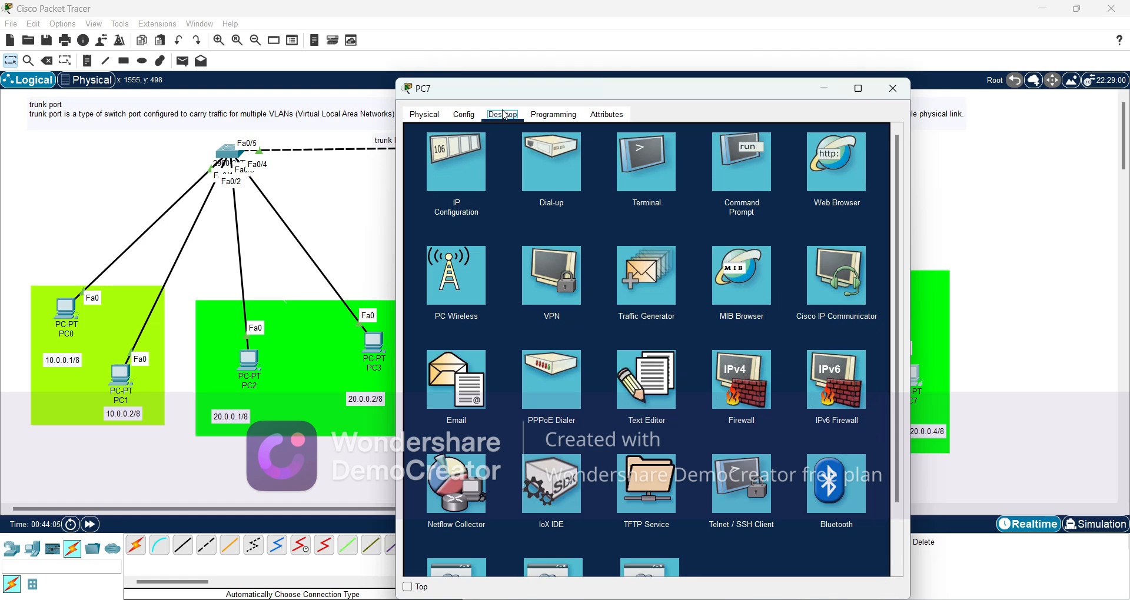
left_click(449, 172)
left_click(611, 201)
type("20.0.0.4")
left_click(609, 220)
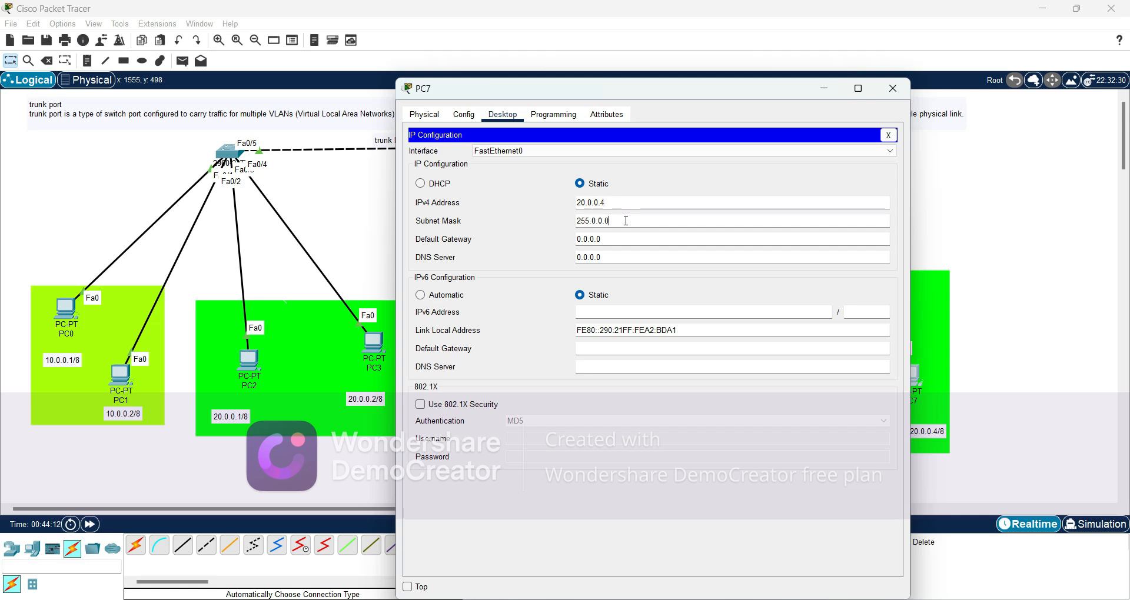
left_click(343, 222)
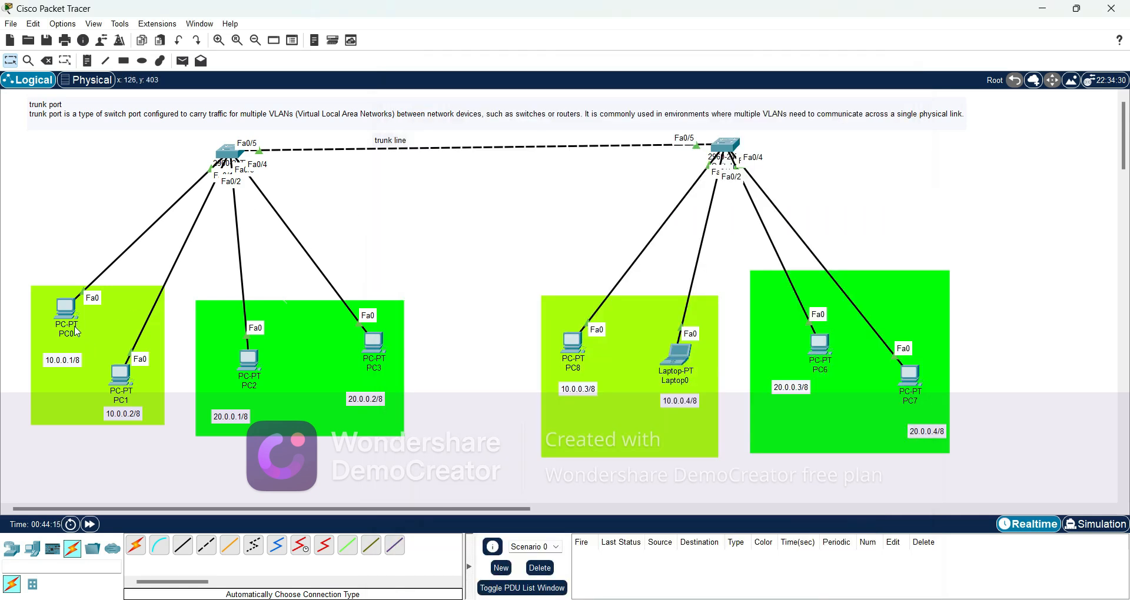
Check the IP addresses of the PCs and the laptop in their device summaries on the topology
mouse_move(68, 318)
mouse_move(120, 382)
mouse_move(255, 363)
mouse_move(579, 346)
mouse_move(681, 364)
mouse_move(823, 356)
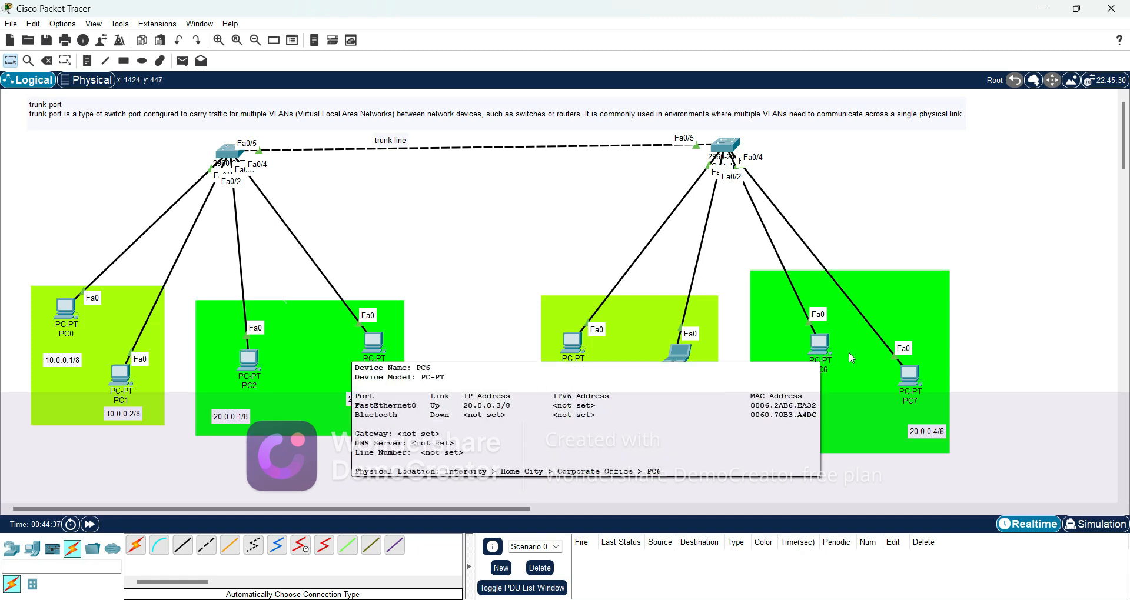
mouse_move(908, 383)
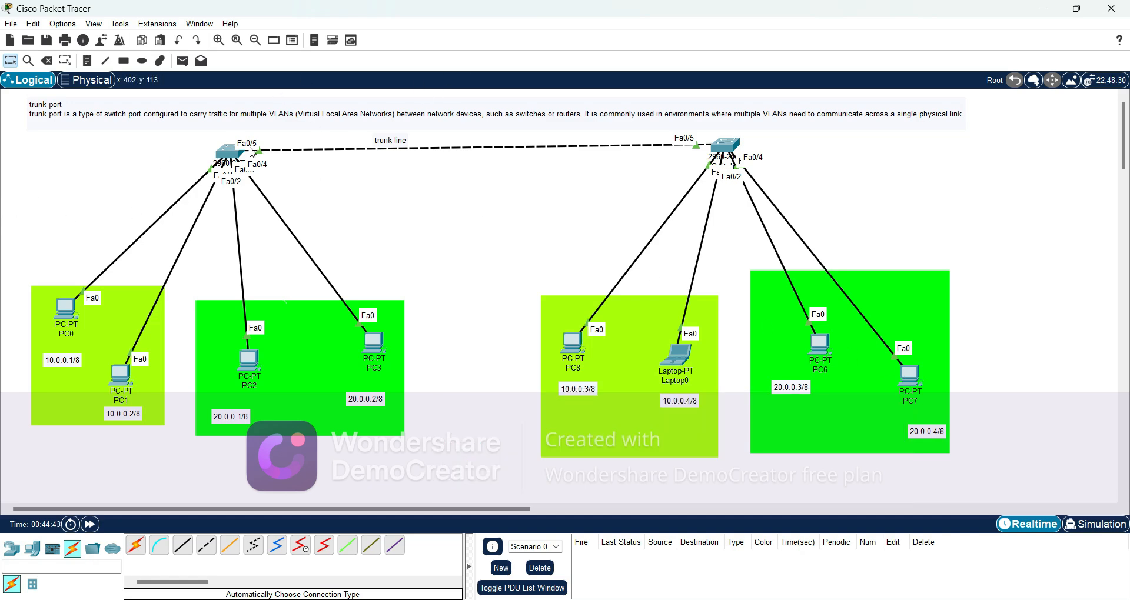
Open the command line of Switch0 and enter privileged mode with enable
left_click(234, 155)
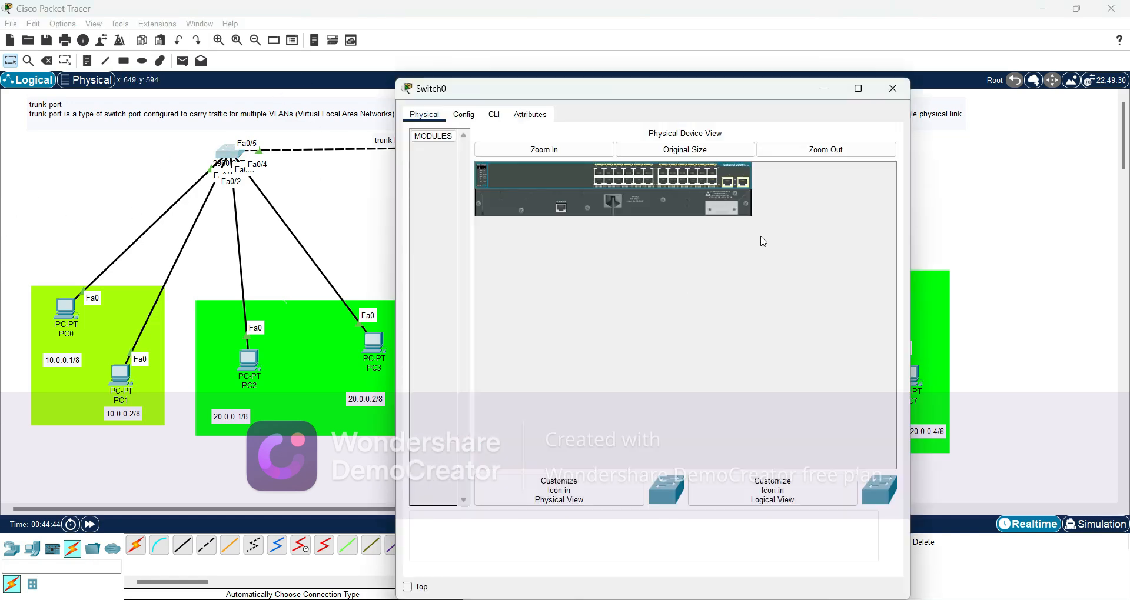
left_click(494, 114)
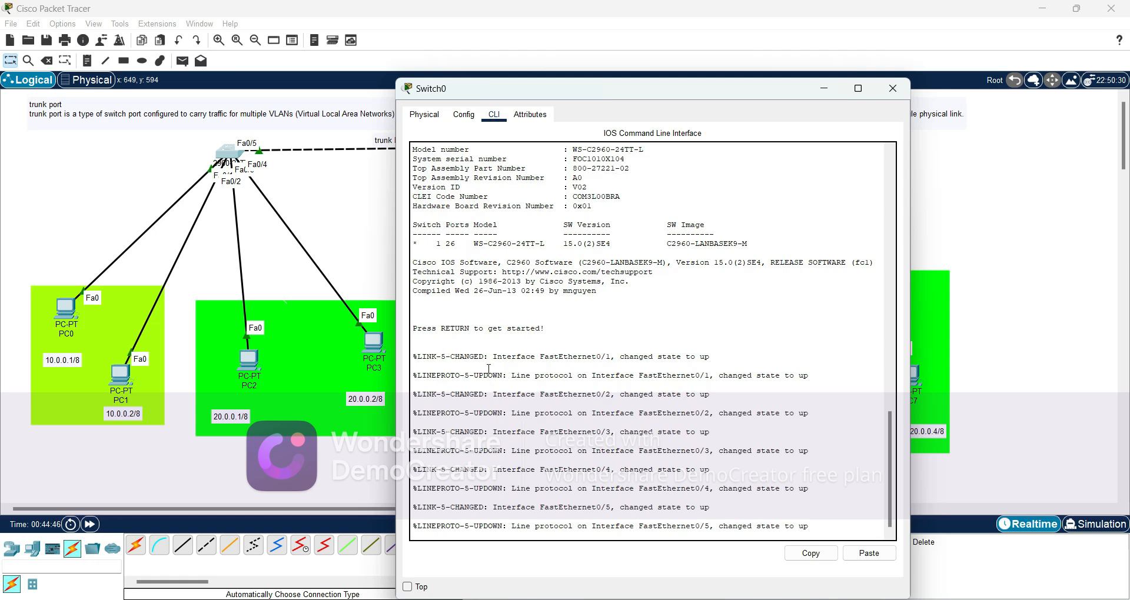
key("Return")
key("Return")
key("Return")
key("Return")
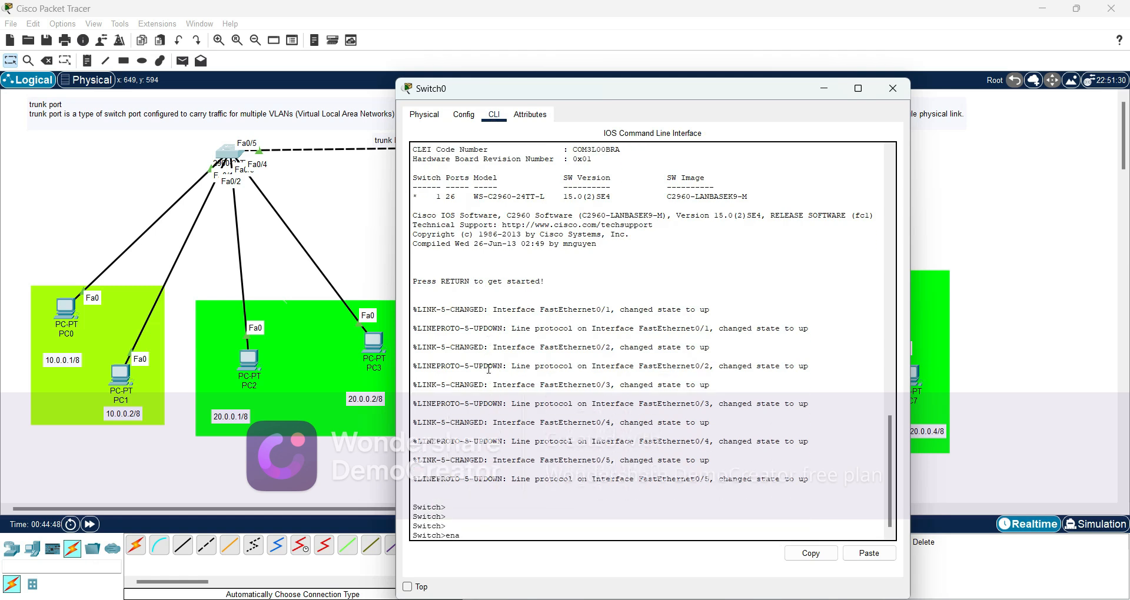
type("enable")
key("Return")
key("Return")
key("Return")
Enter global configuration mode on Switch0 with configure terminal
type("co")
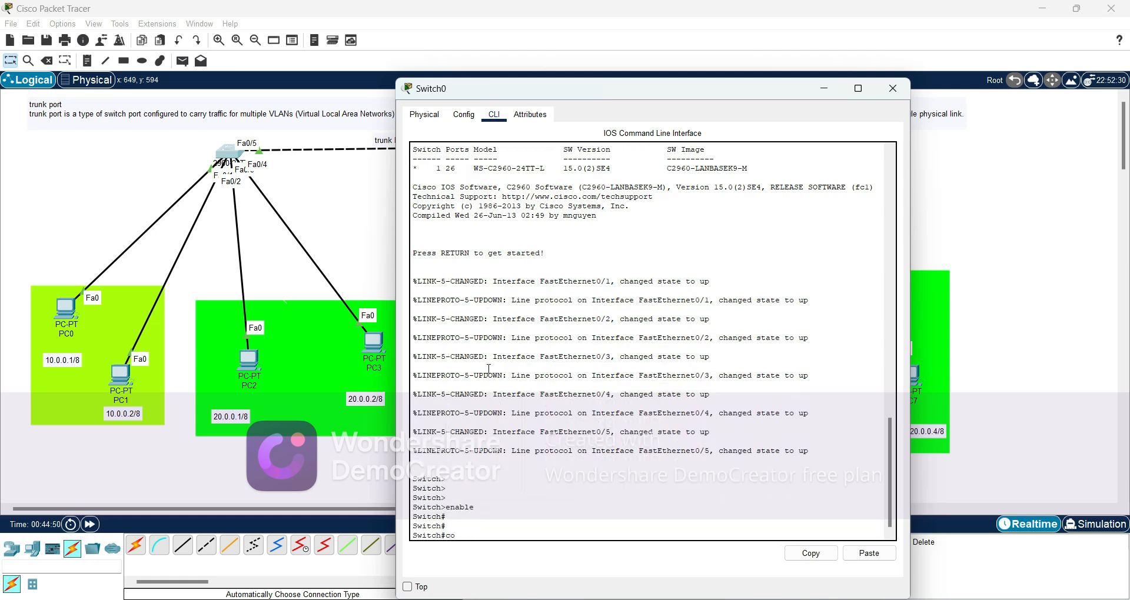
type("nfigure te")
key("Tab")
type("ter")
key("Tab")
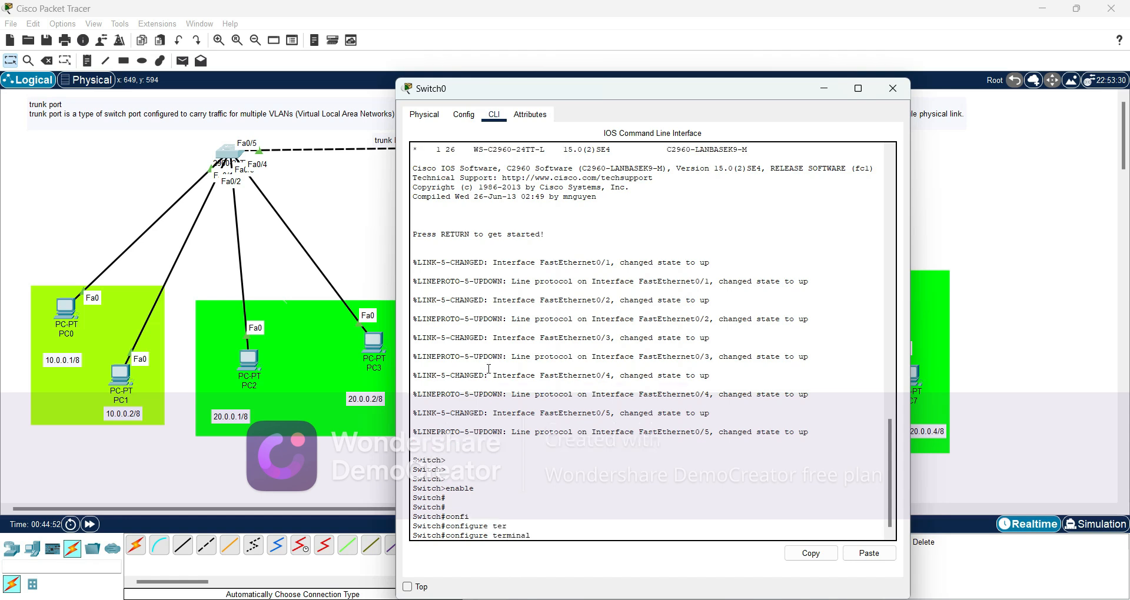
key("Return")
key("Return")
key("Return")
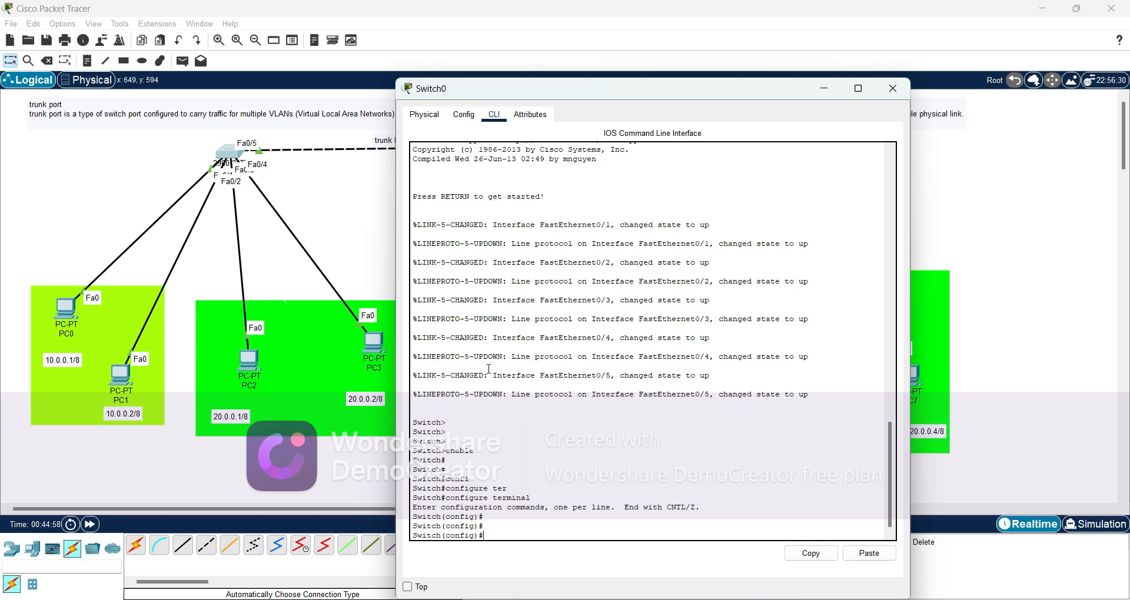
Create VLAN 10 on Switch0 and name it sales
type("vlan 10")
key("Return")
type("name")
key("BackSpace")
key("Tab")
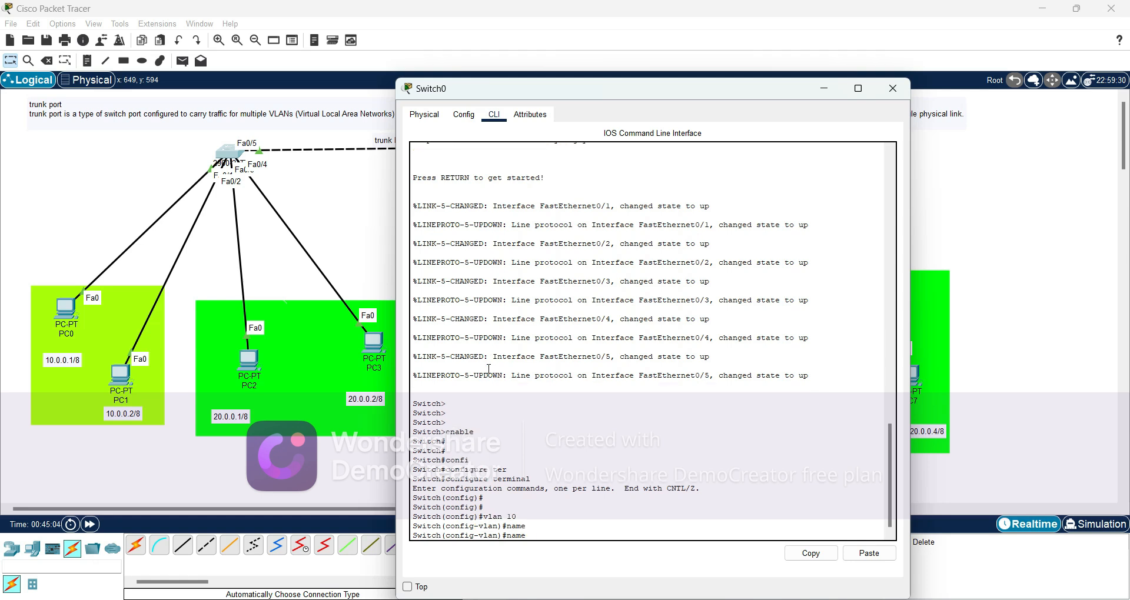
type("sales")
key("Return")
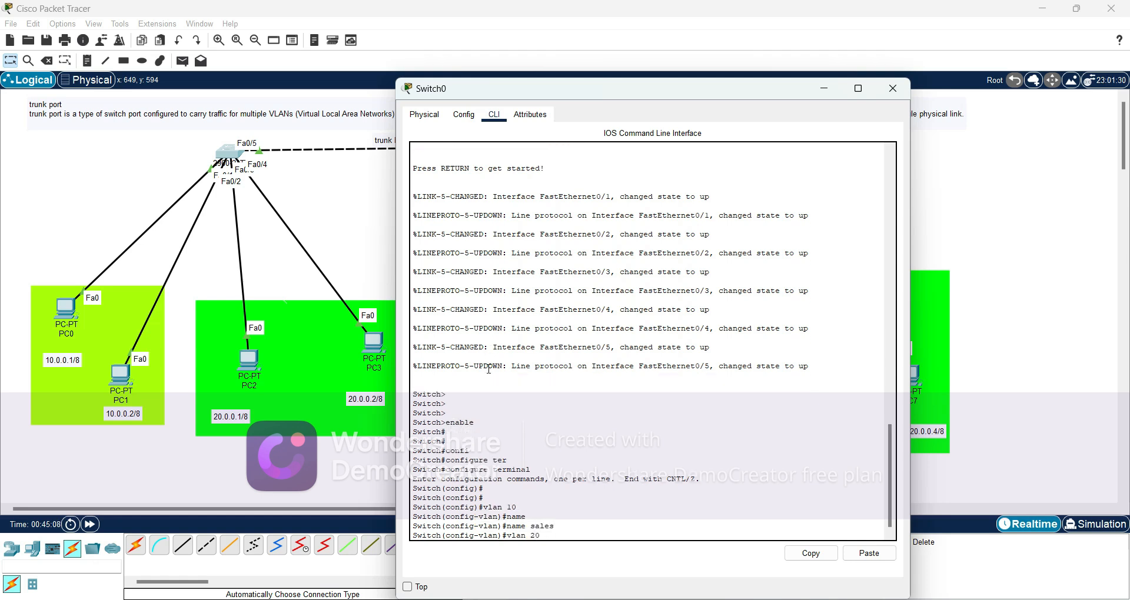
Create VLAN 20 on Switch0, name it "it", and exit to global configuration mode
key("Return")
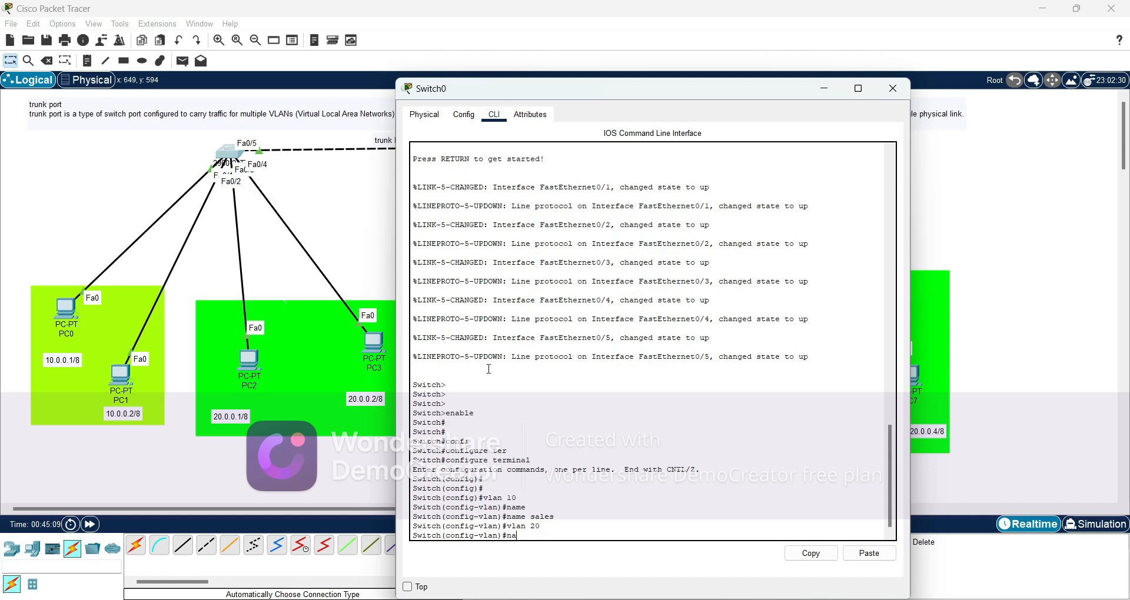
type("name")
key("Tab")
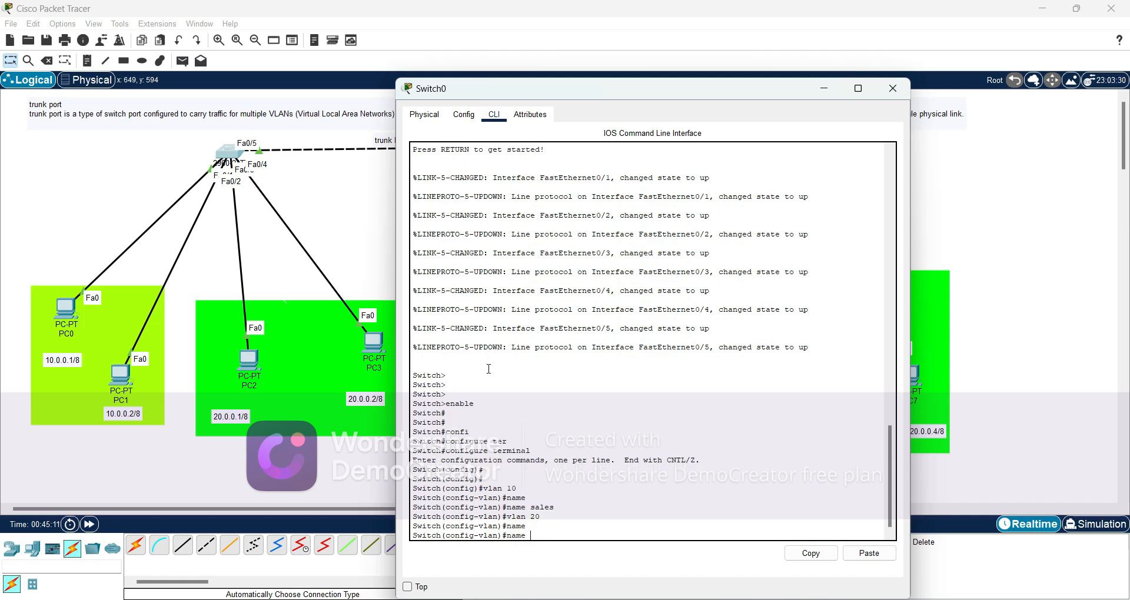
type("it")
key("Return")
key("Return")
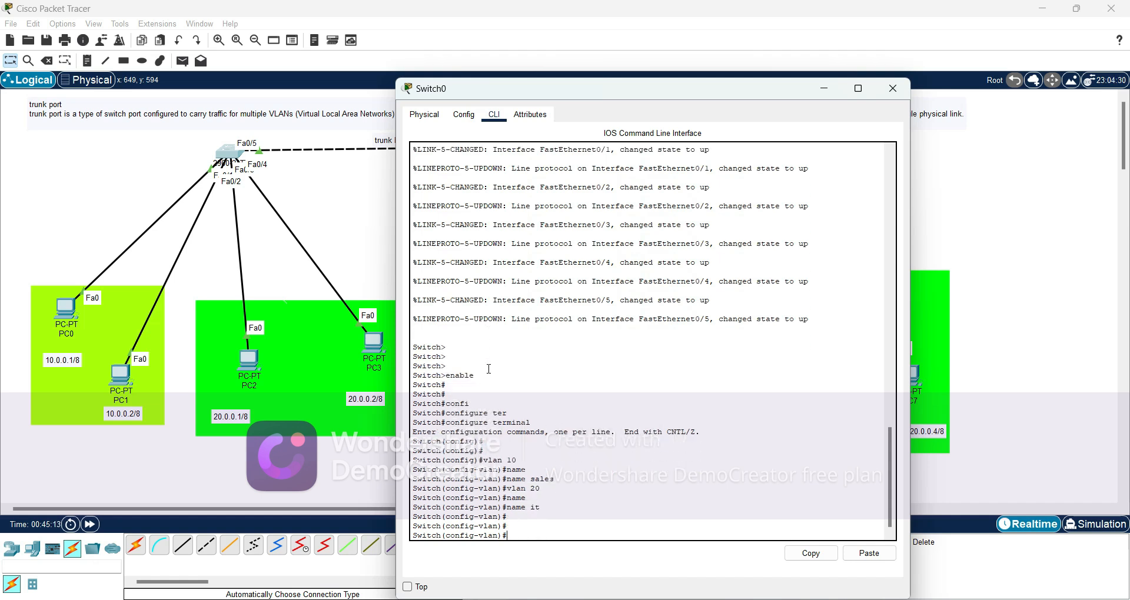
type("ex")
key("Return")
key("Return")
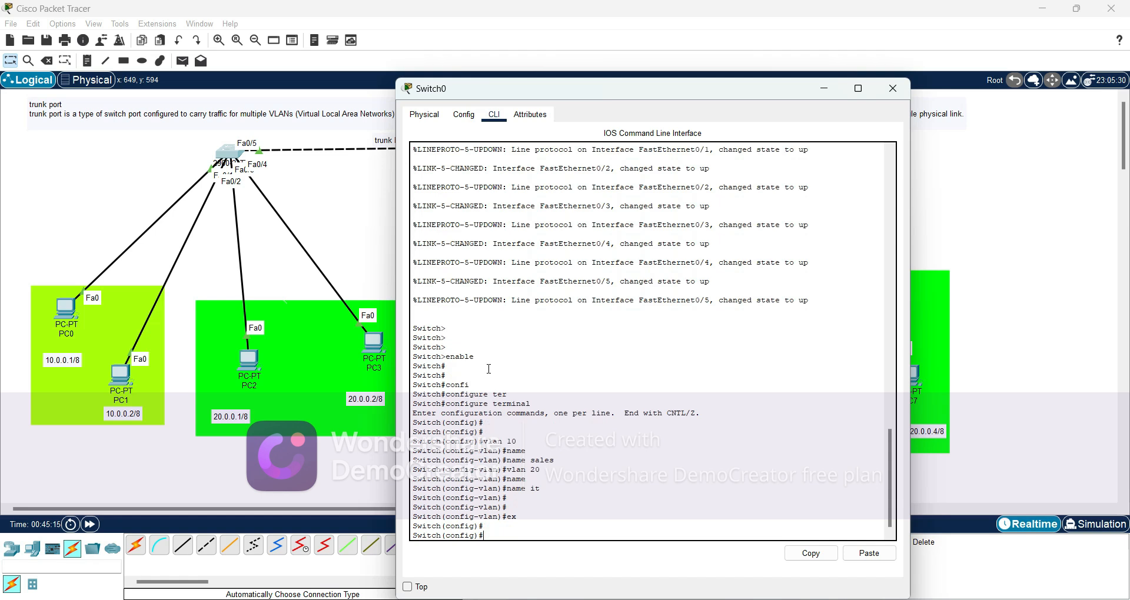
Display Switch0's VLAN table with do sh vlan, highlight the VLAN 10 and 20 entries, and leave the switch window
type("do sh vlan")
key("Return")
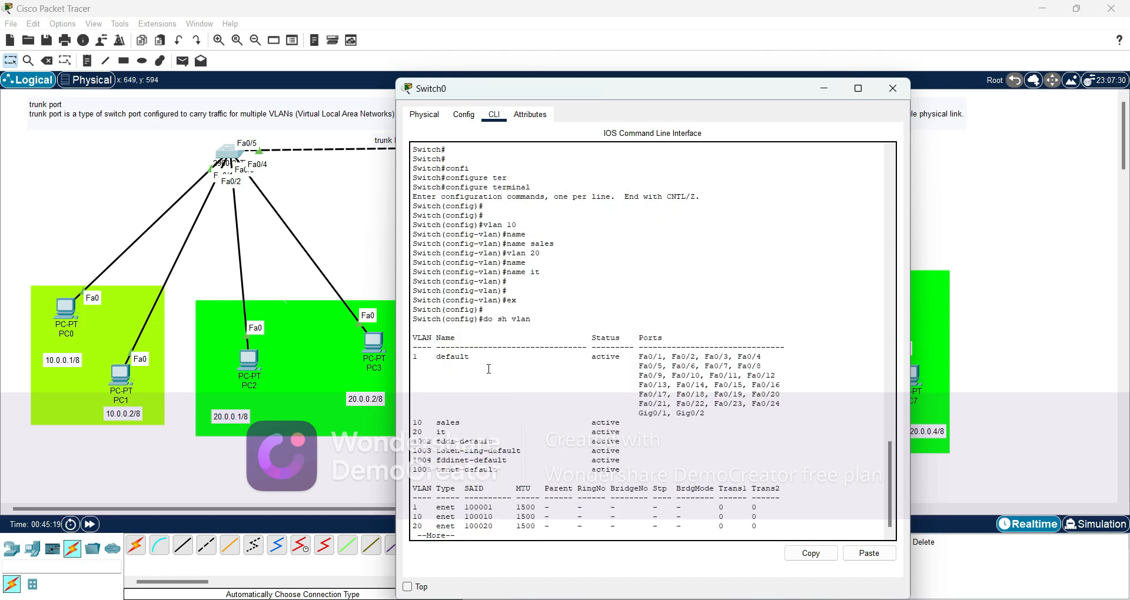
key("Return")
key("Return")
left_click_drag(632, 425, 412, 392)
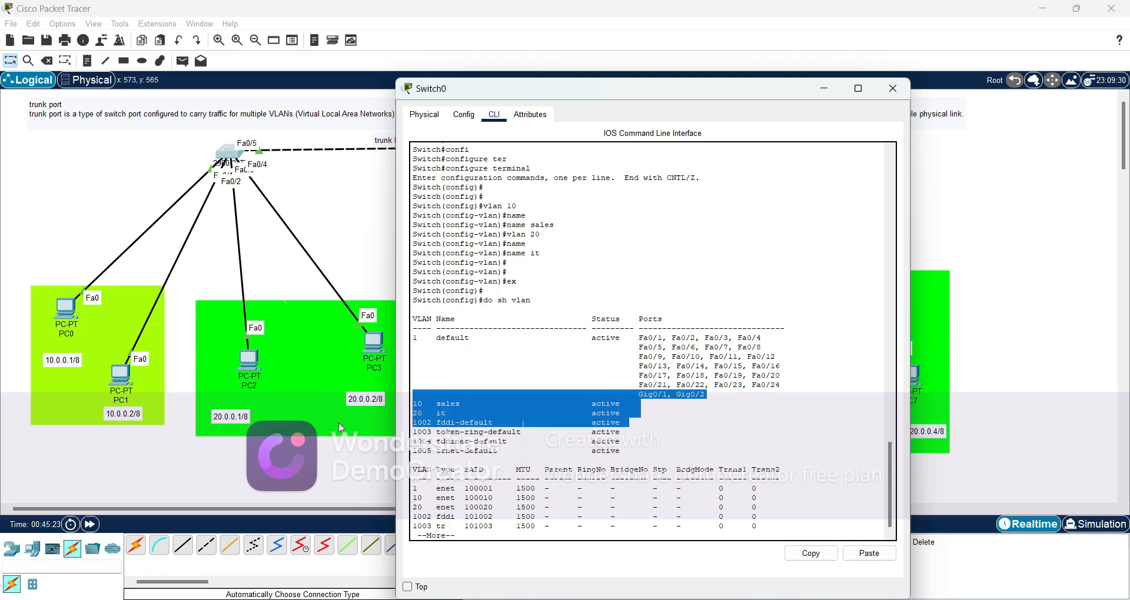
left_click(339, 529)
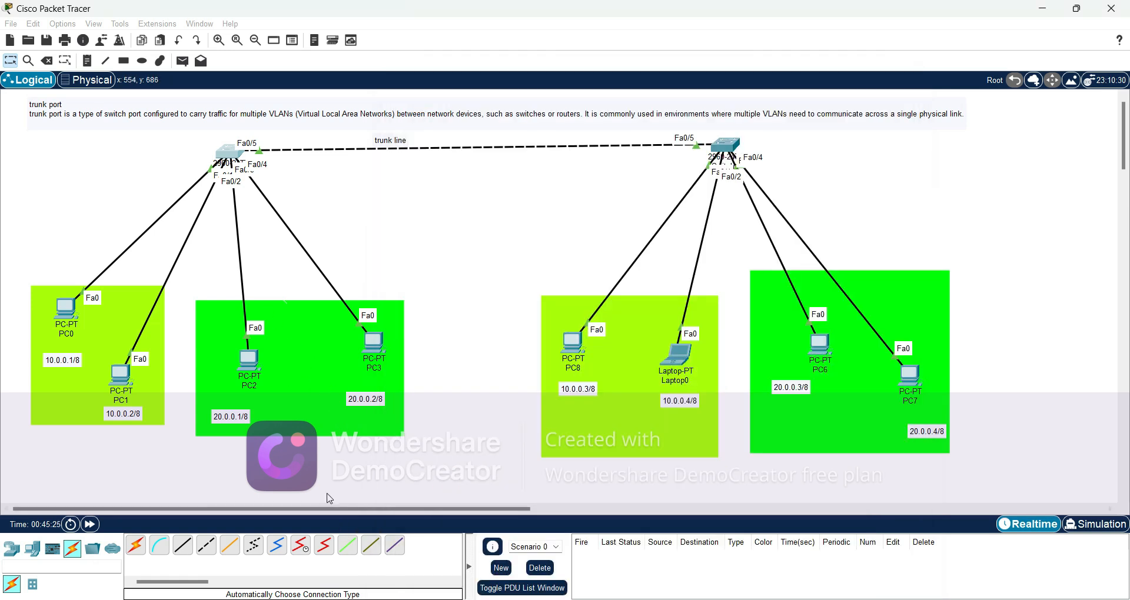
Open the command line of Switch1 and try to enter privileged mode
left_click(725, 146)
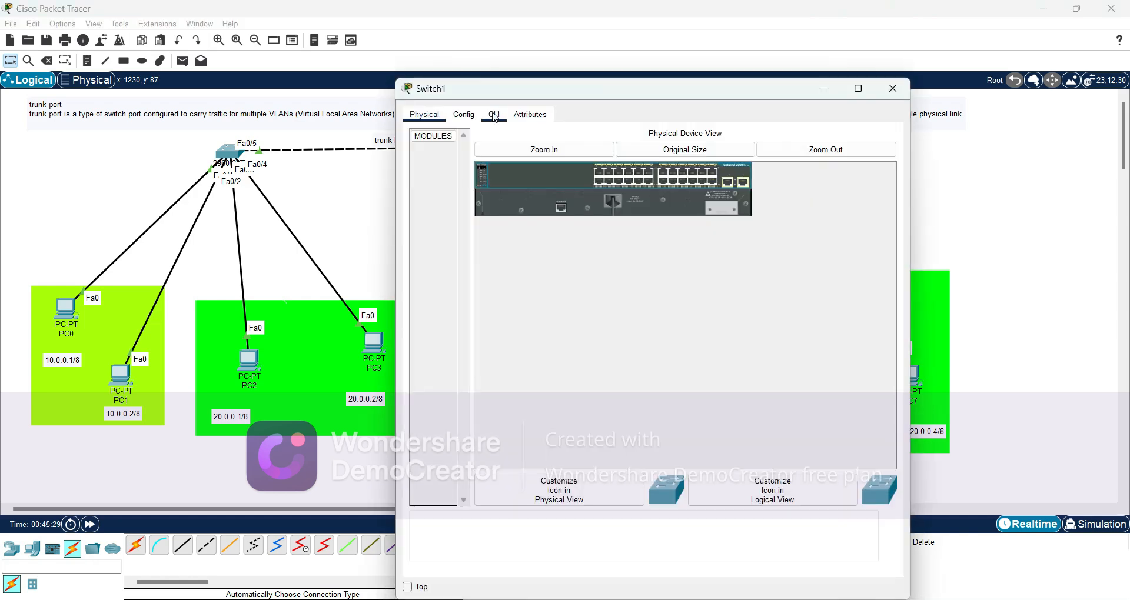
left_click(493, 114)
key("Return")
key("Return")
type("enbale")
key("Return")
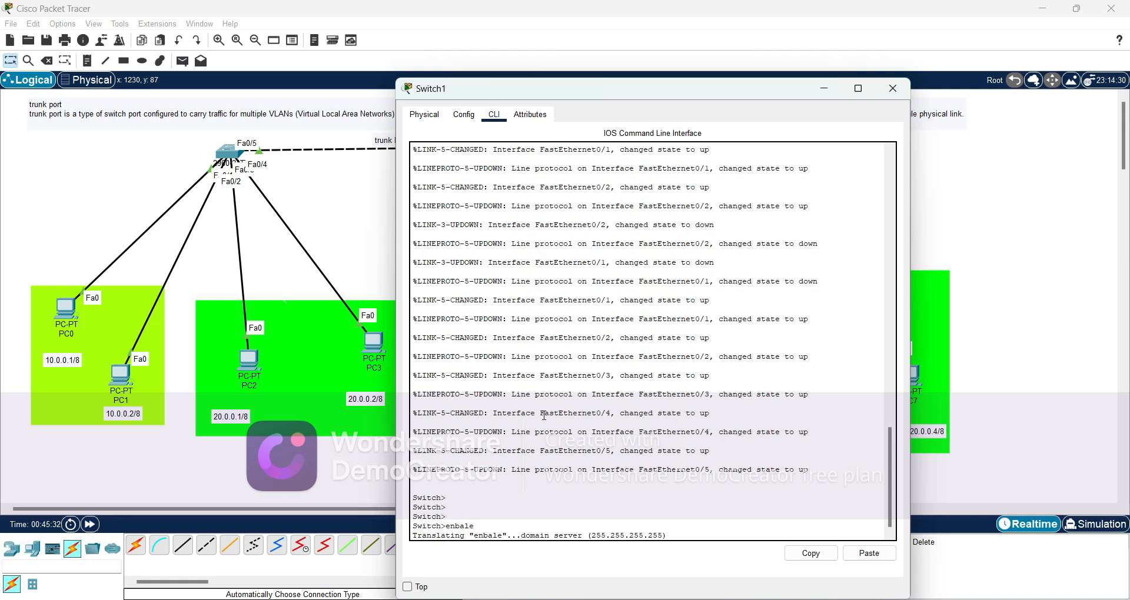
left_click(1039, 23)
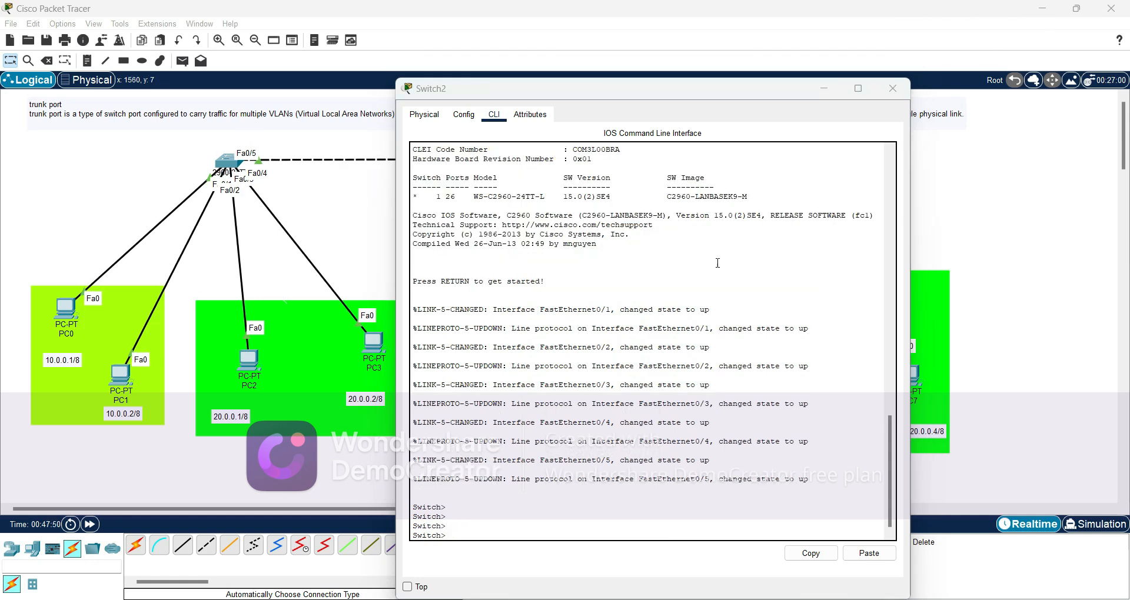
Enter privileged mode on Switch2 with enable and global configuration mode with configure terminal
left_click(487, 533)
type("enable")
key("Return")
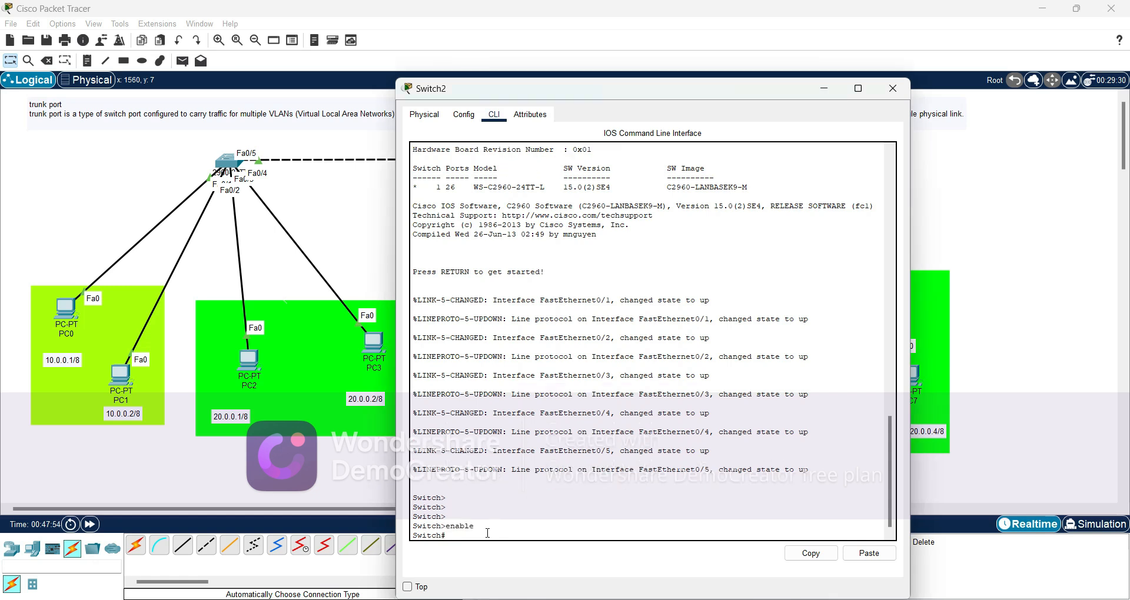
type("conf")
key("Tab")
type("ter")
key("Tab")
key("Return")
key("Return")
key("Return")
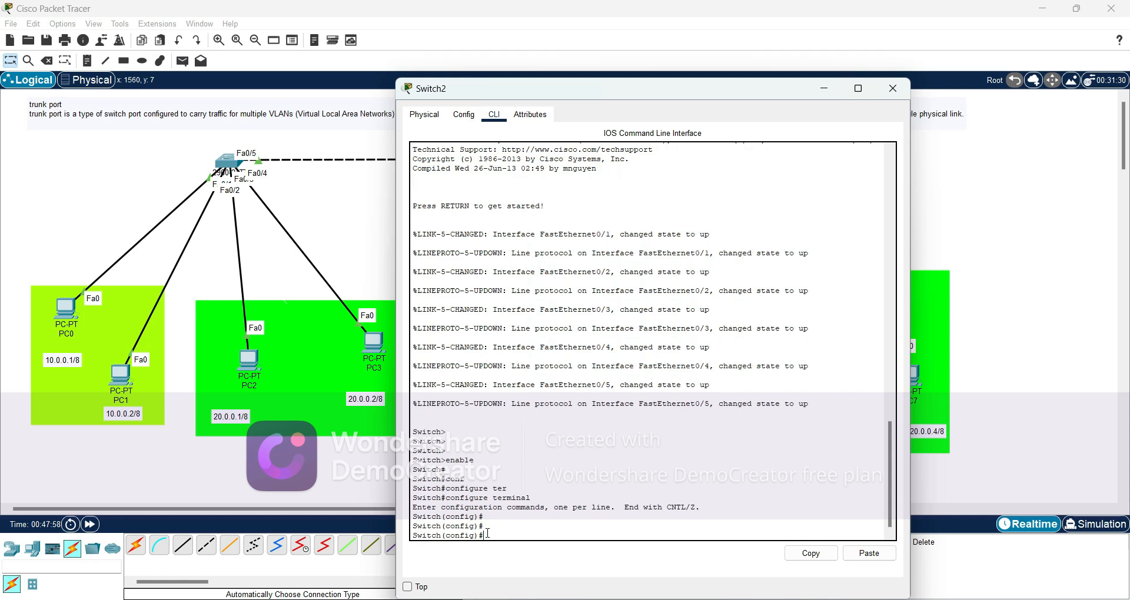
Create VLAN 10 on Switch2 and name it sales
type("vlan 10")
key("Return")
type("name")
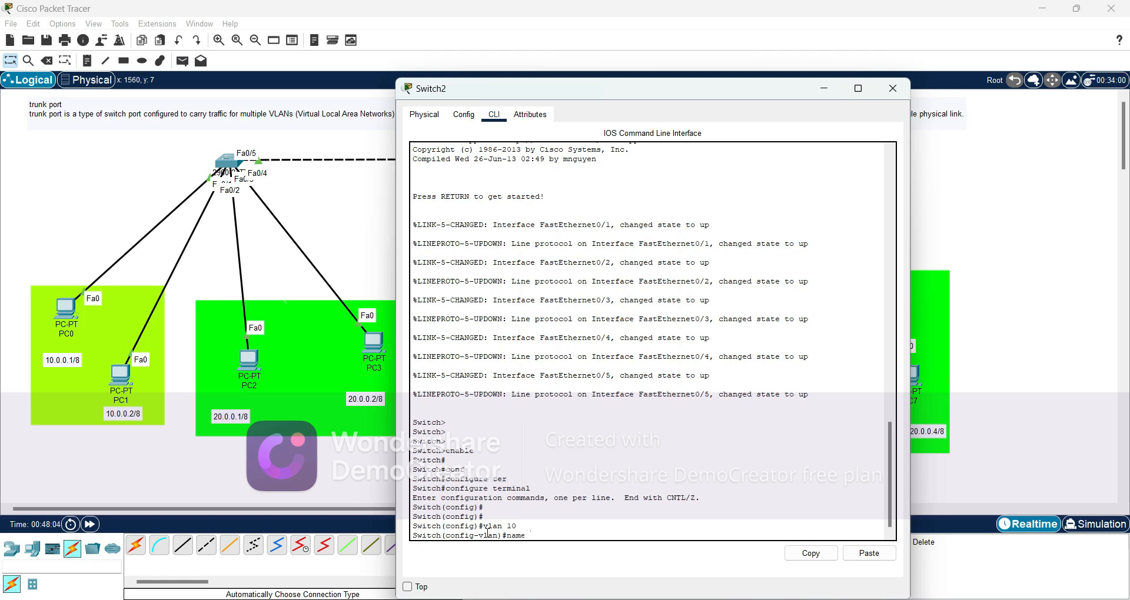
key("Tab")
type("sales")
key("Tab")
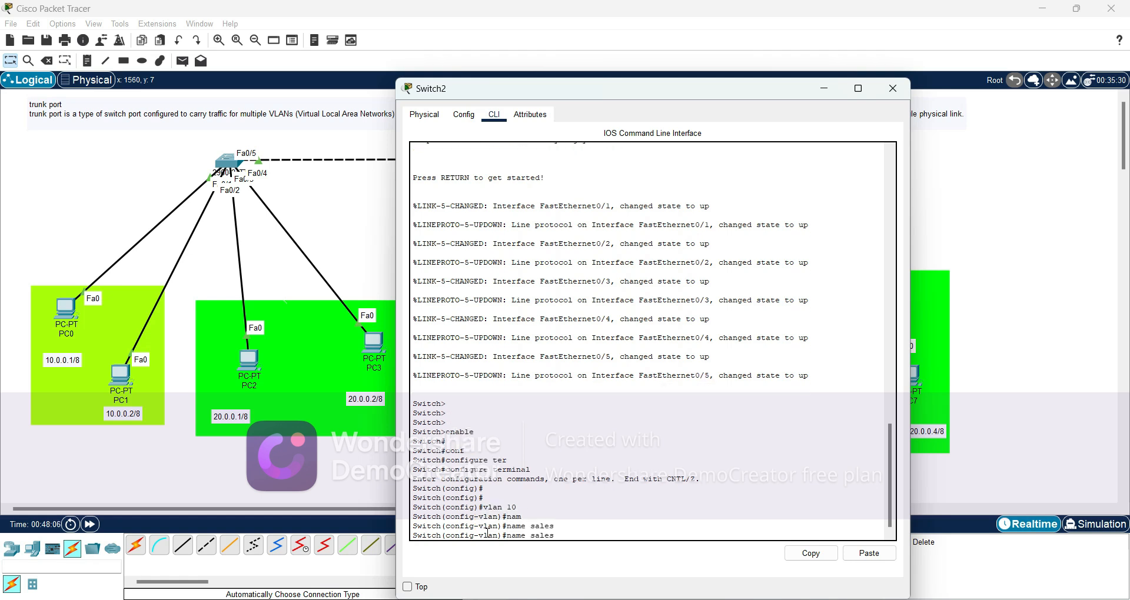
key("Return")
Create VLAN 20 on Switch2, name it "it", and exit to global configuration mode
type("vlan)#van")
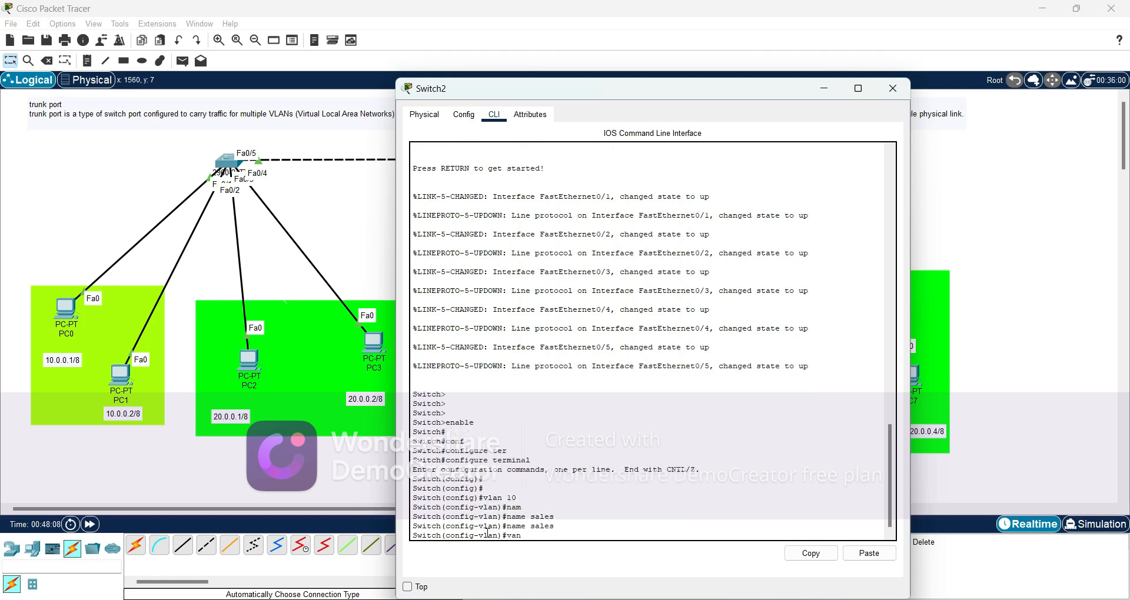
type("aln20")
key("Return")
type("name")
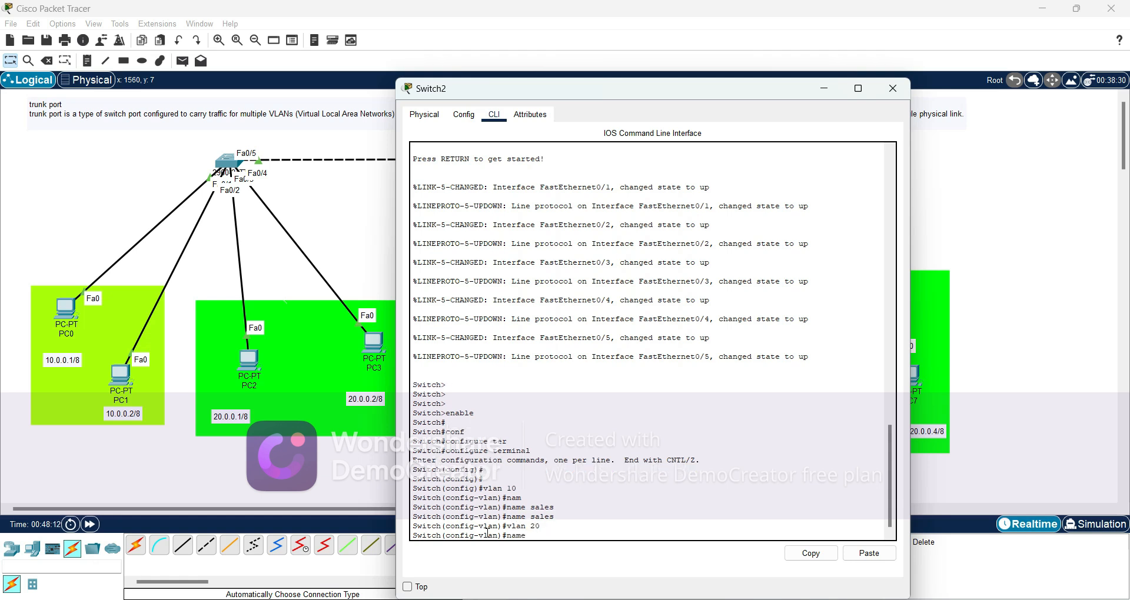
key("Tab")
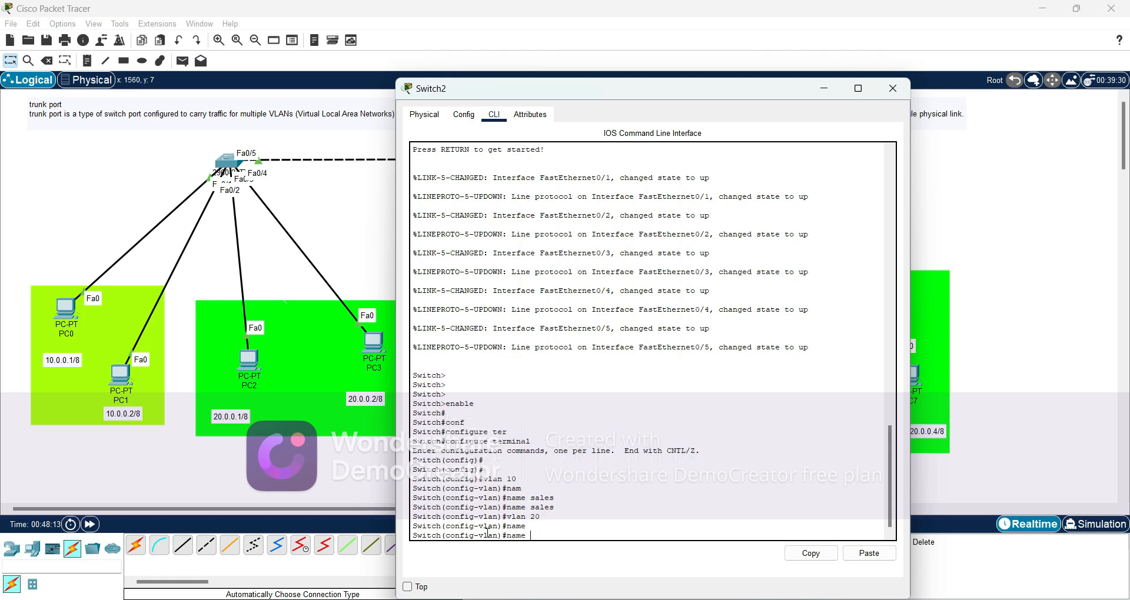
type("it")
key("Return")
key("Return")
key("Return")
type("ex")
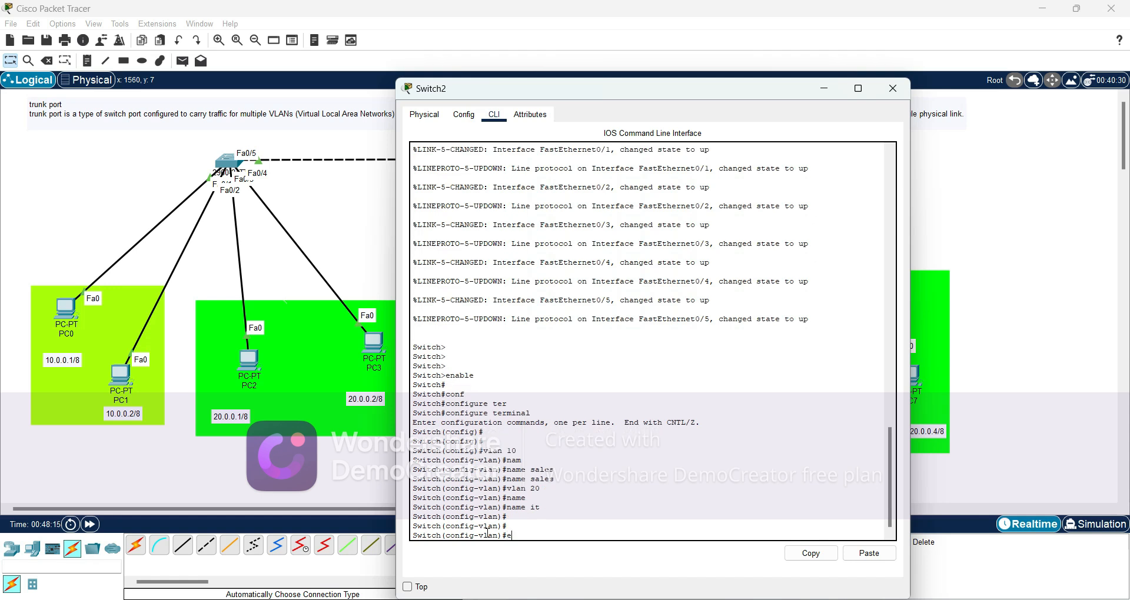
key("Return")
key("Return")
key("Return")
key("Return")
key("Return")
Display Switch2's VLAN table with do sh vlan, highlight the VLAN 10 and 20 entries, and close the switch window
type("do sh vlan")
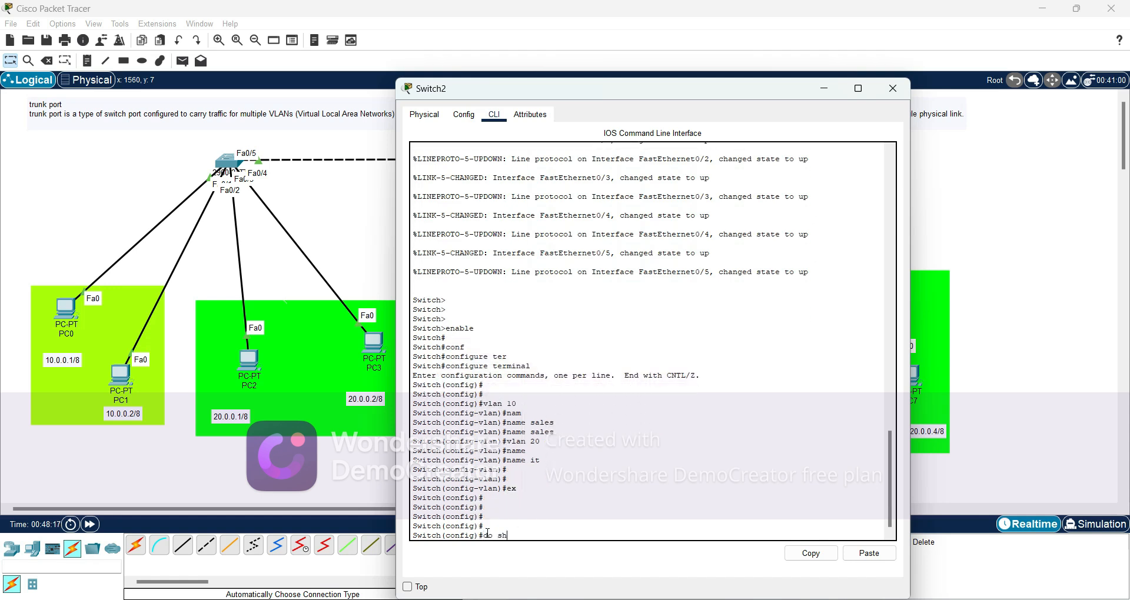
key("Return")
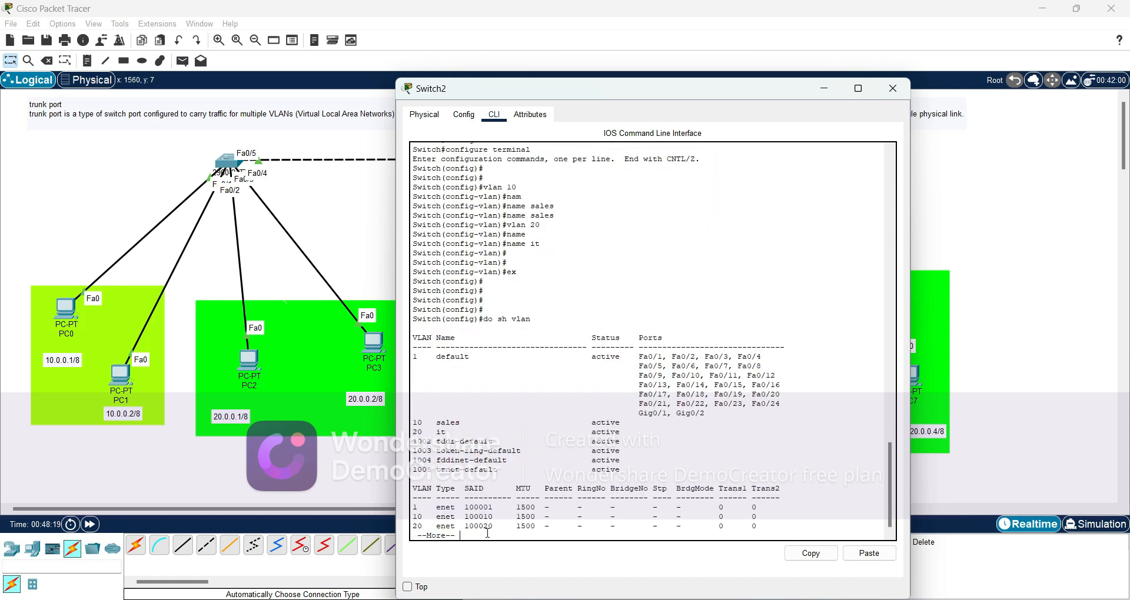
key("Return")
key("Return")
left_click_drag(642, 415, 405, 407)
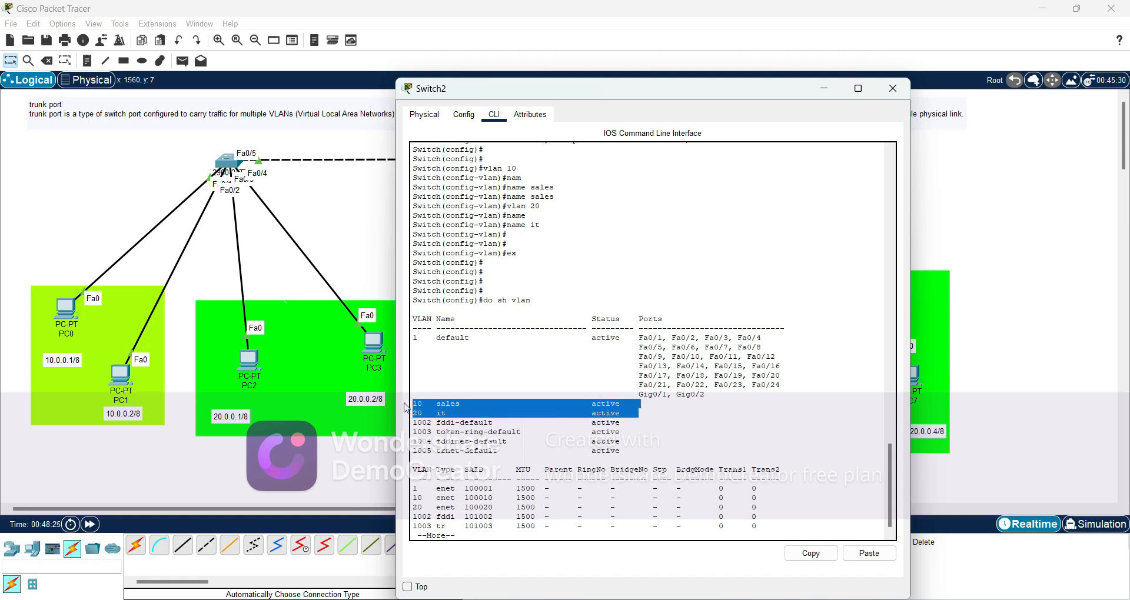
left_click(892, 88)
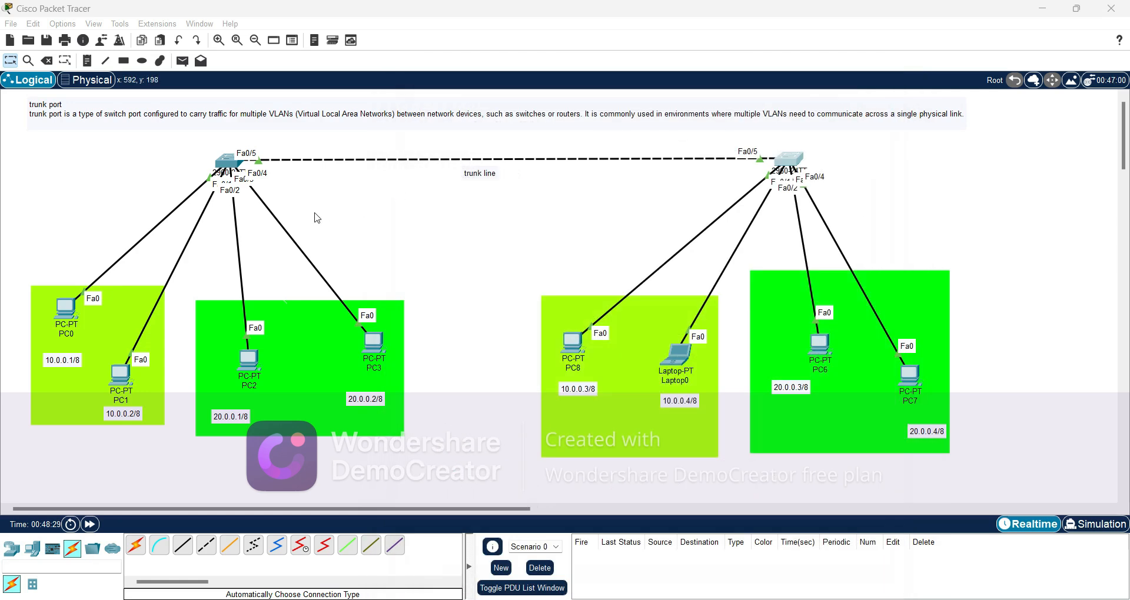
Reopen Switch0's command line and page through the remaining VLAN listing to get back to the configuration prompt
left_click(229, 171)
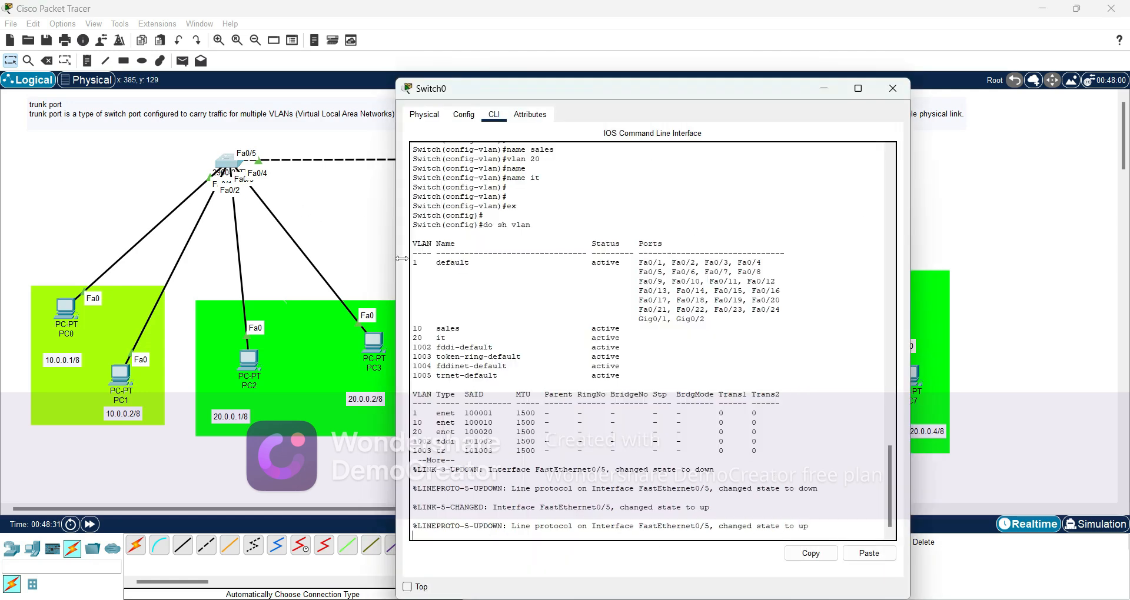
key("space")
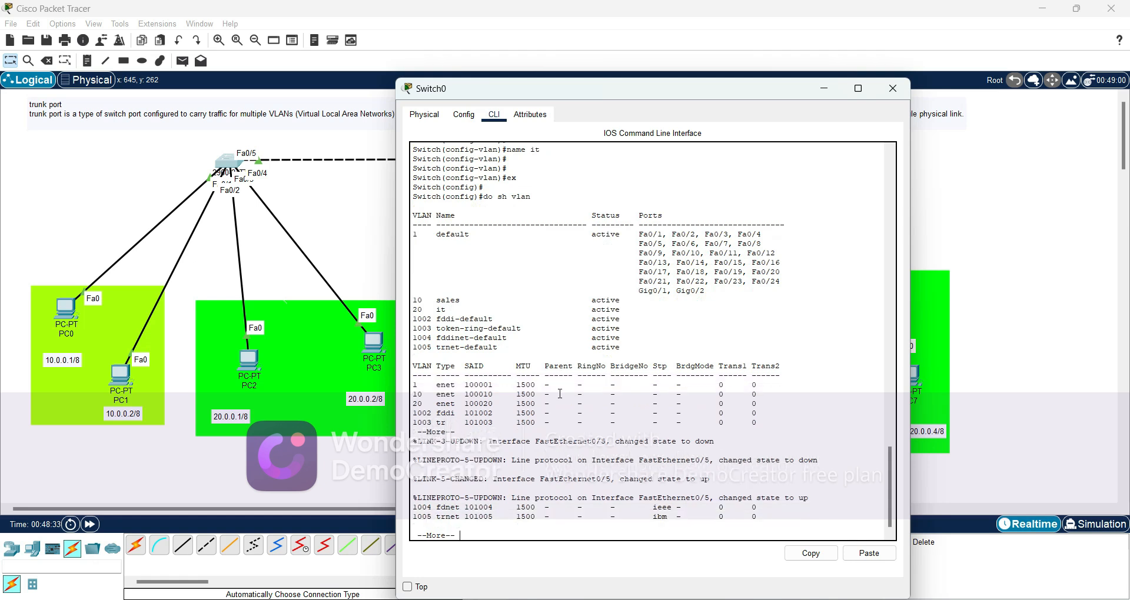
key("space")
key("Return")
key("Return")
key("Return")
key("Return")
key("Return")
key("Return")
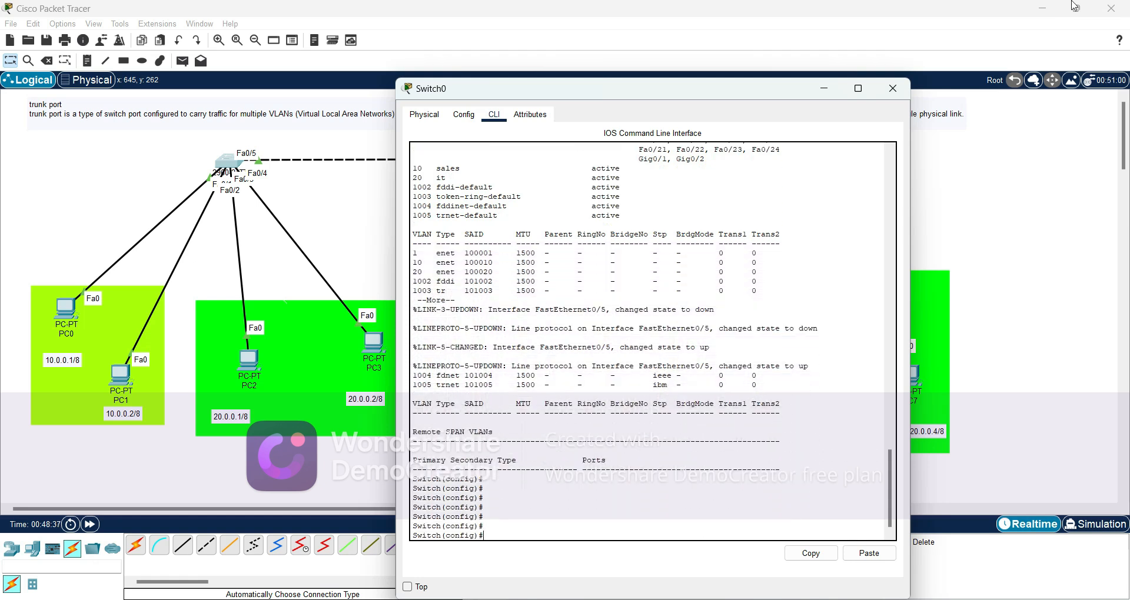
left_click(1041, 25)
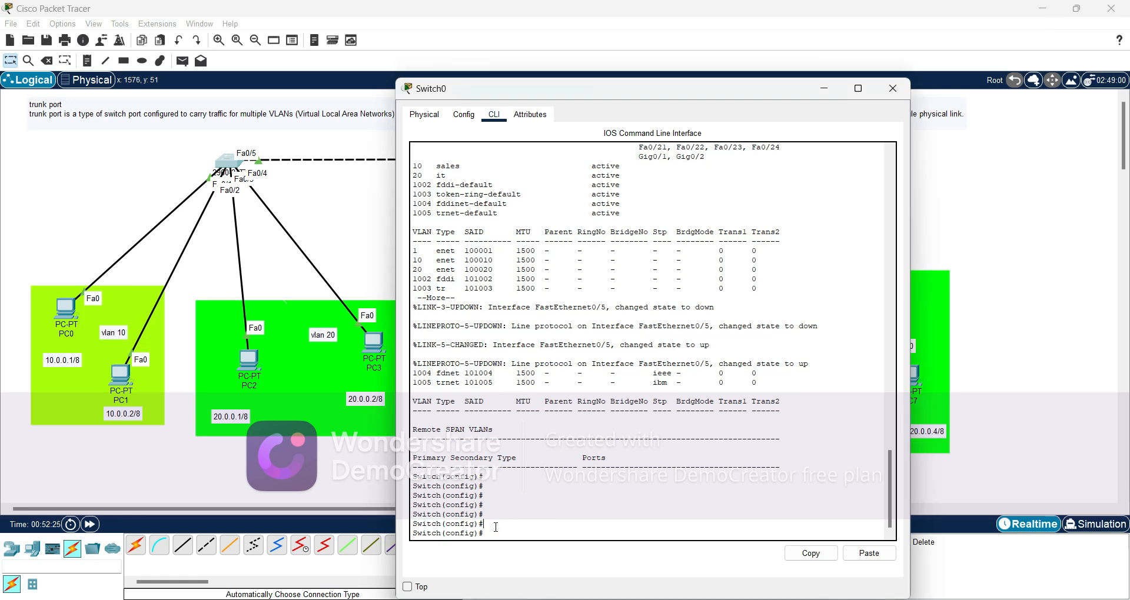
Try to complete a switchport command in Switch0's global configuration mode, and exit to privileged mode
key("Return")
type("swi")
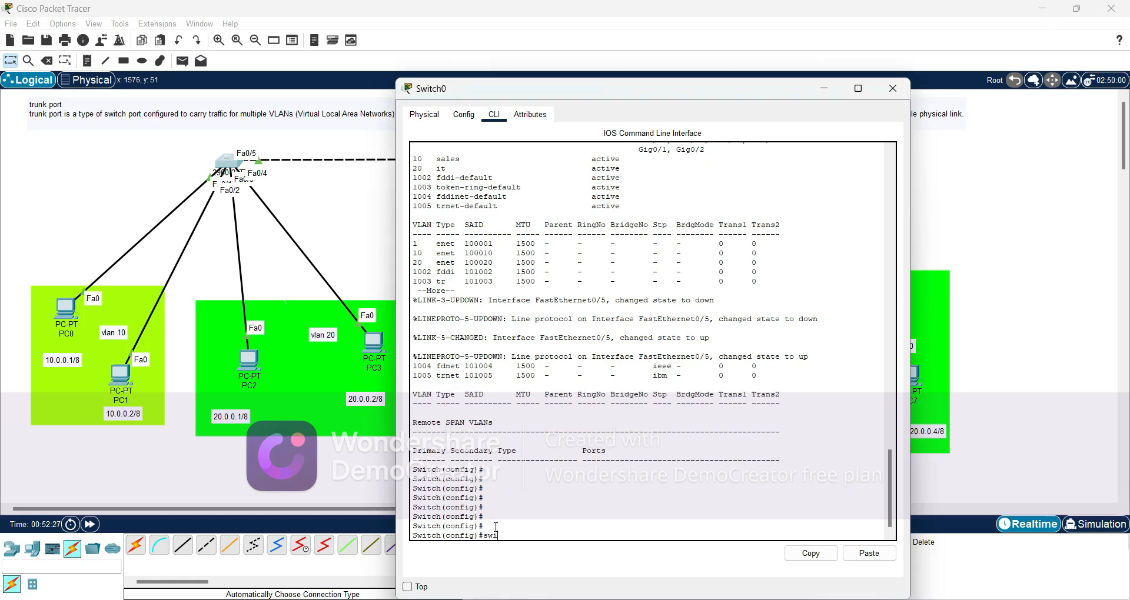
key("Tab")
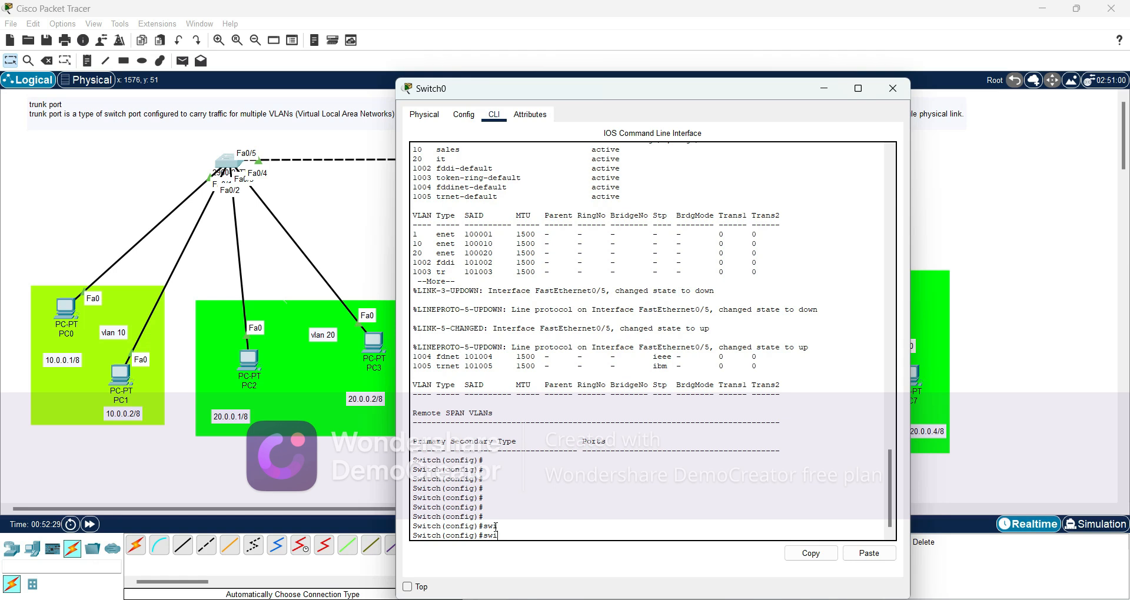
key("BackSpace")
key("BackSpace")
type("ex")
key("Return")
key("Return")
key("Return")
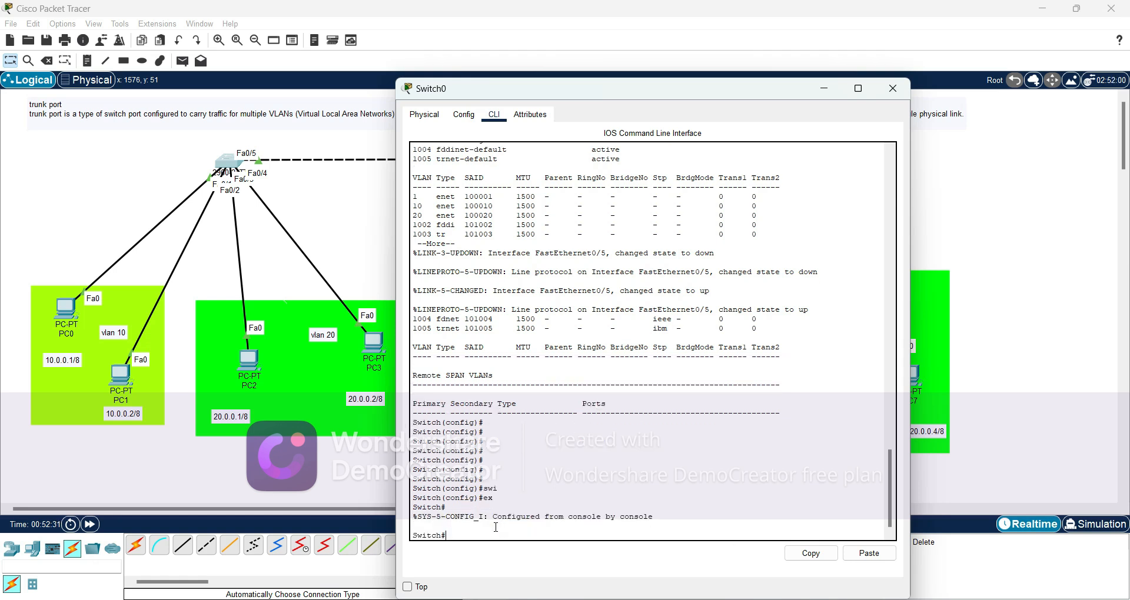
Re-enter global configuration mode on Switch0 with configure terminal
type("conf")
key("Tab")
type("igure")
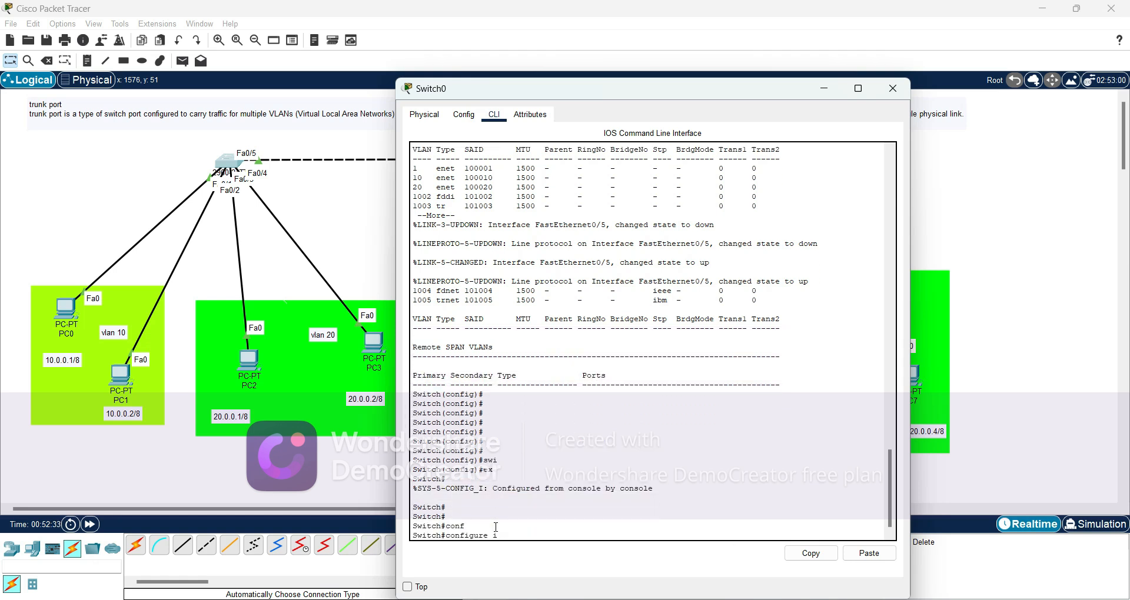
type(" ter")
key("Tab")
key("Return")
key("Return")
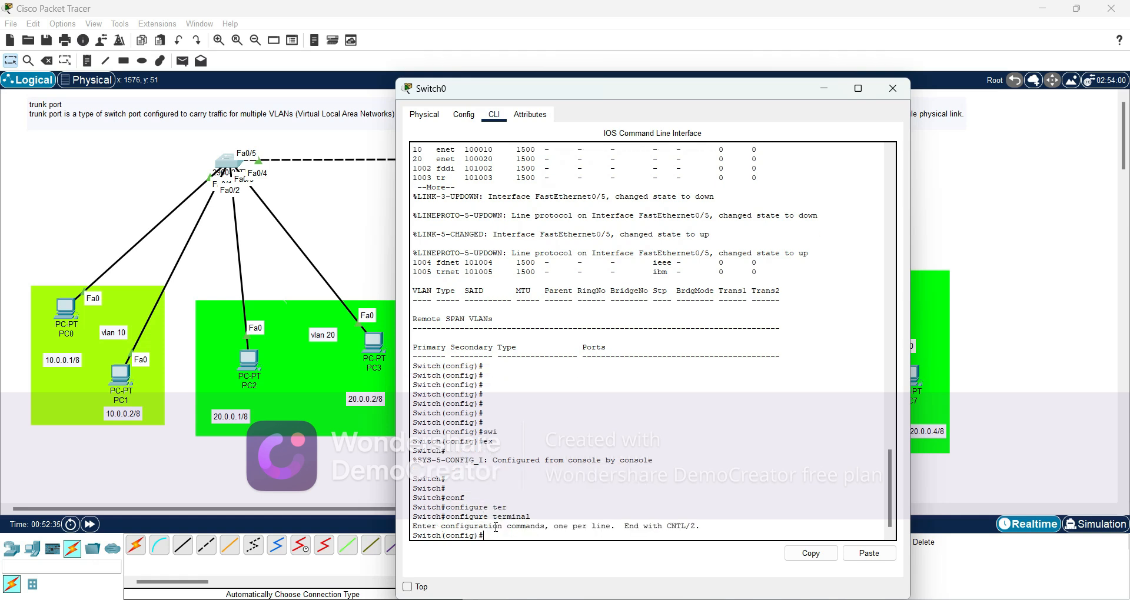
Select the interface range fa0/1-2 on Switch0 and set its switchport mode to access
type("int range fa0/")
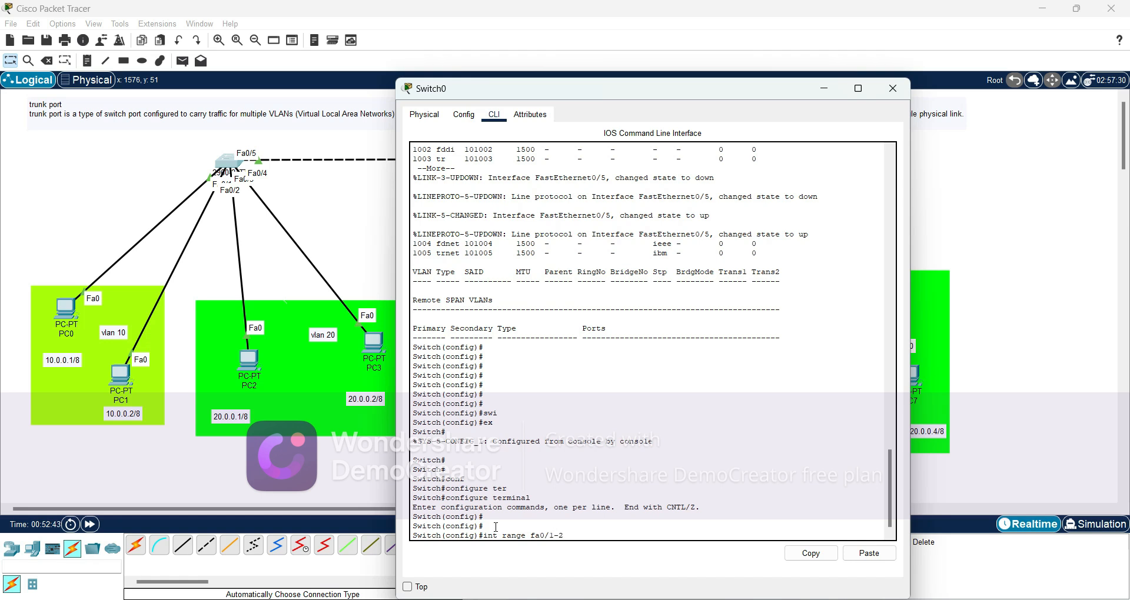
type("1-2")
key("Return")
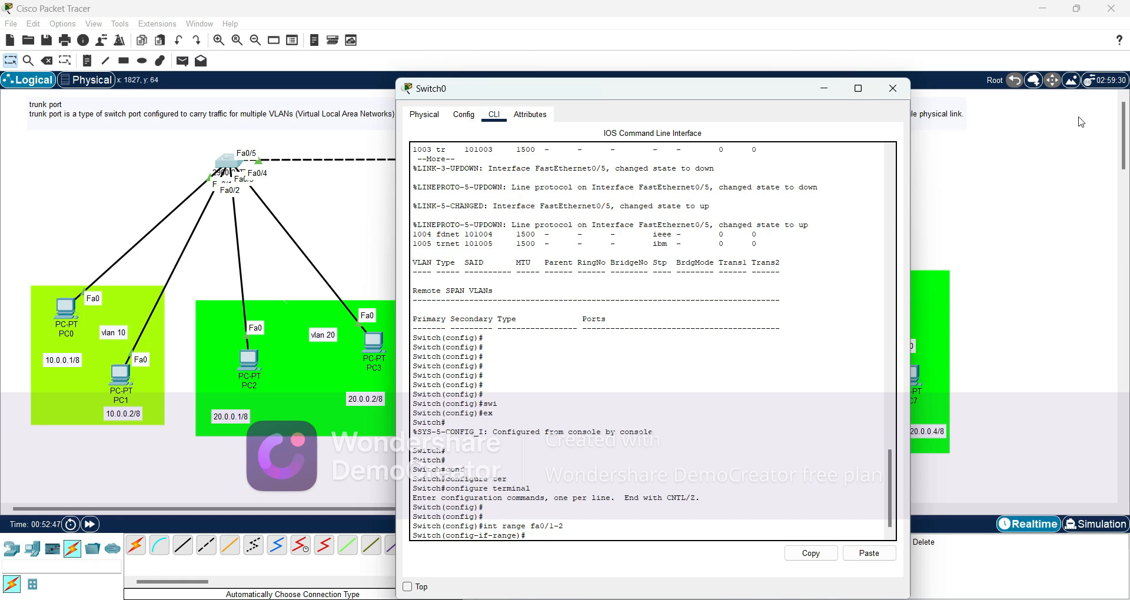
left_click(1049, 25)
left_click(544, 539)
type("swi")
key("Tab")
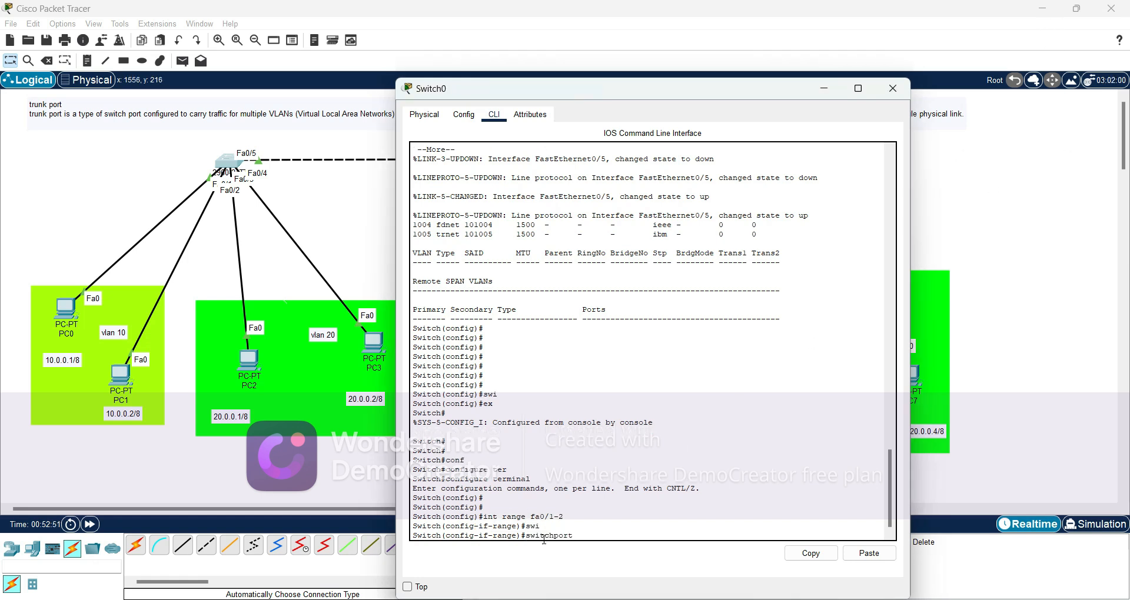
type("mo")
key("Tab")
type("acc")
key("Tab")
key("Return")
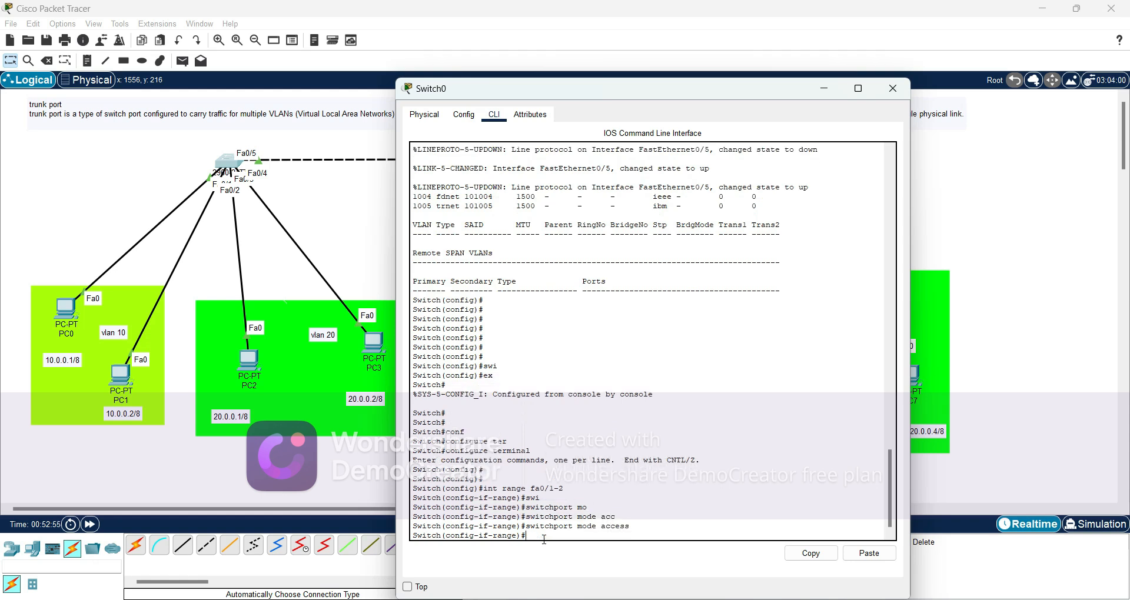
Assign the selected fa0/1-2 ports on Switch0 to VLAN 10 with switchport access vlan 10
key("Return")
type("swi")
key("Tab")
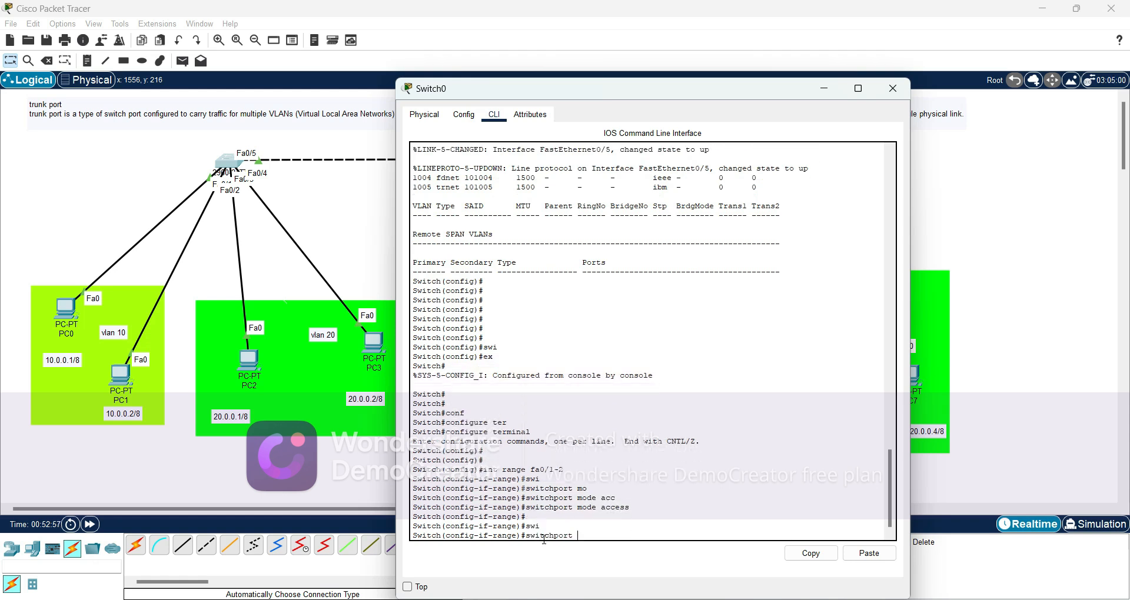
type("acc")
key("Tab")
type("v")
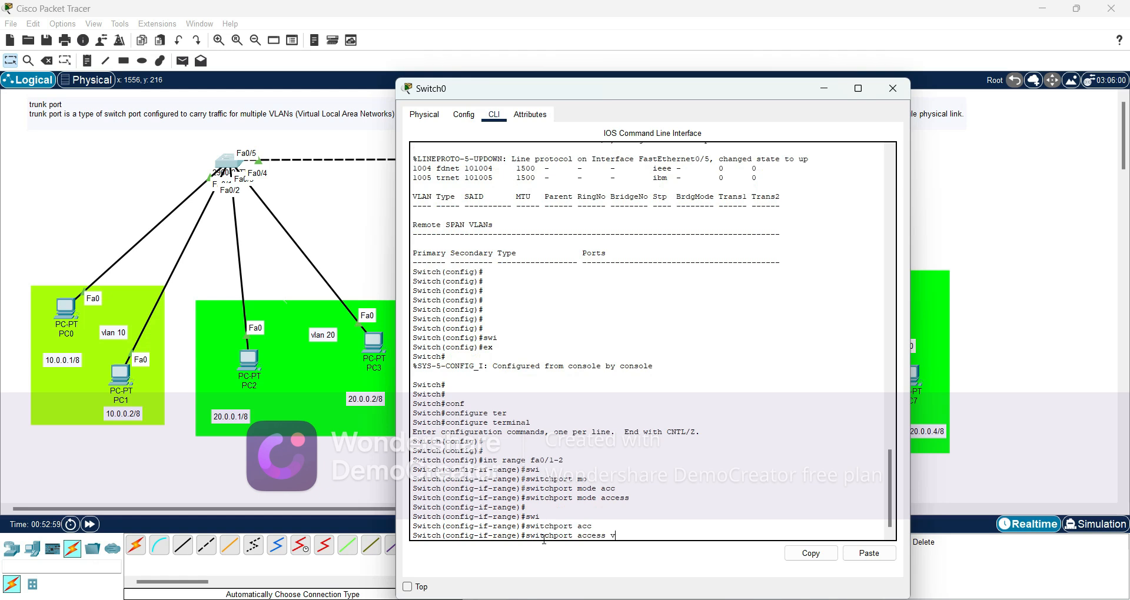
type("lan 10")
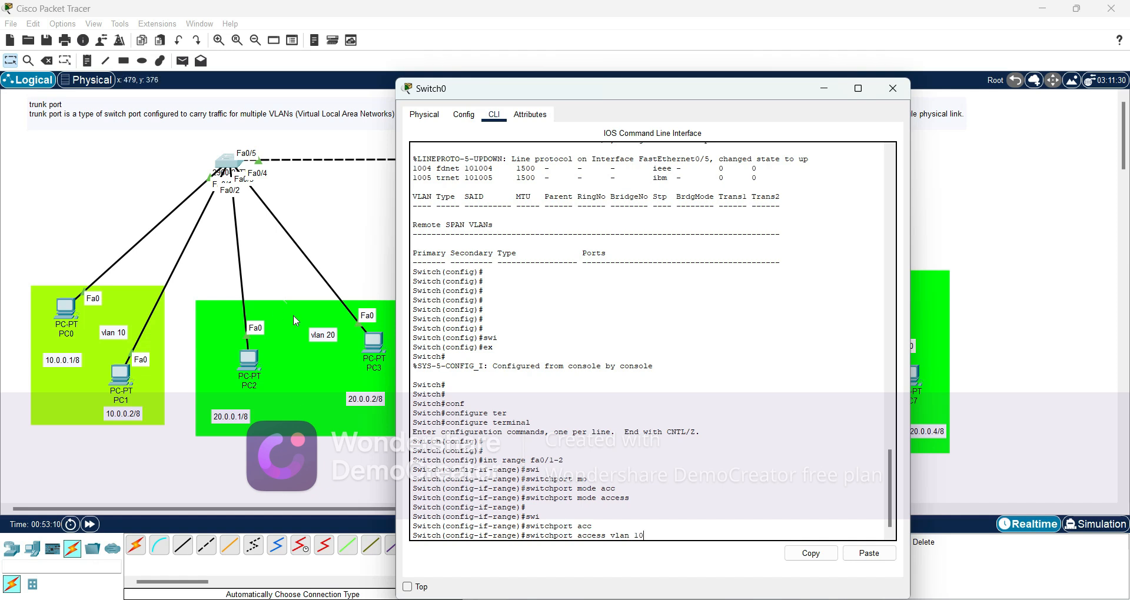
key("Return")
key("Return")
key("Return")
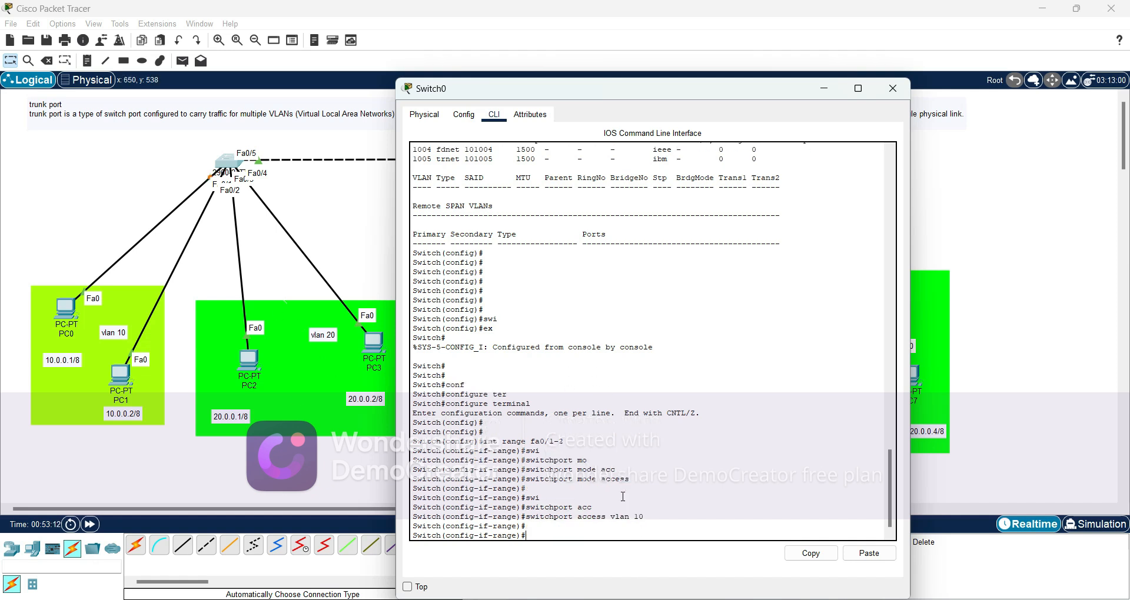
Display Switch0's VLAN table with do sh vlan, check the VLAN 10 ports, and return to the prompt
type("d")
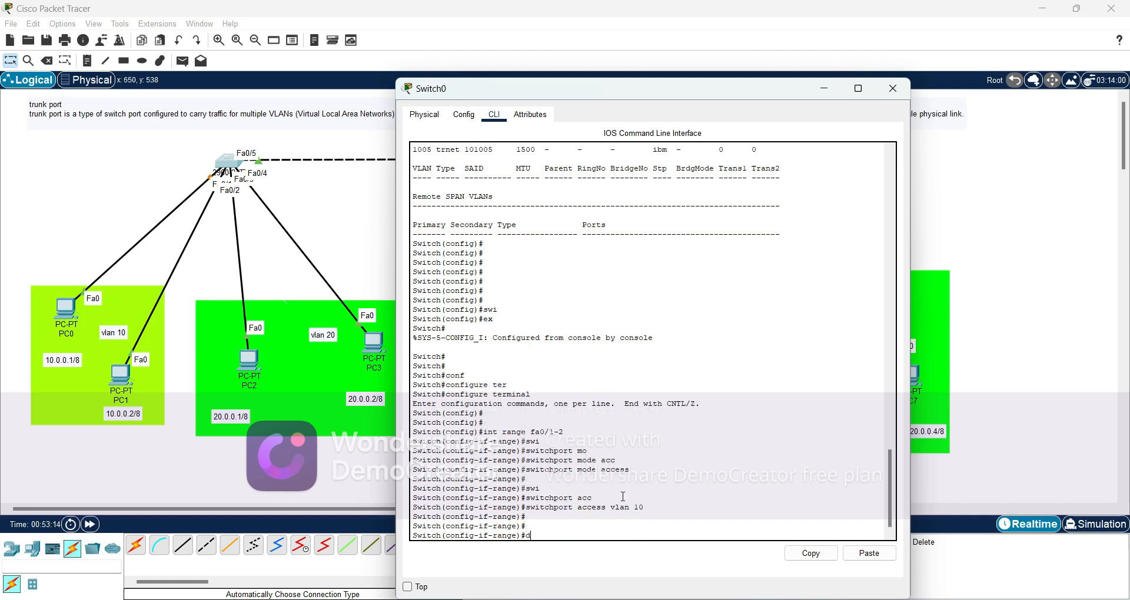
type("o sh vlan")
key("Return")
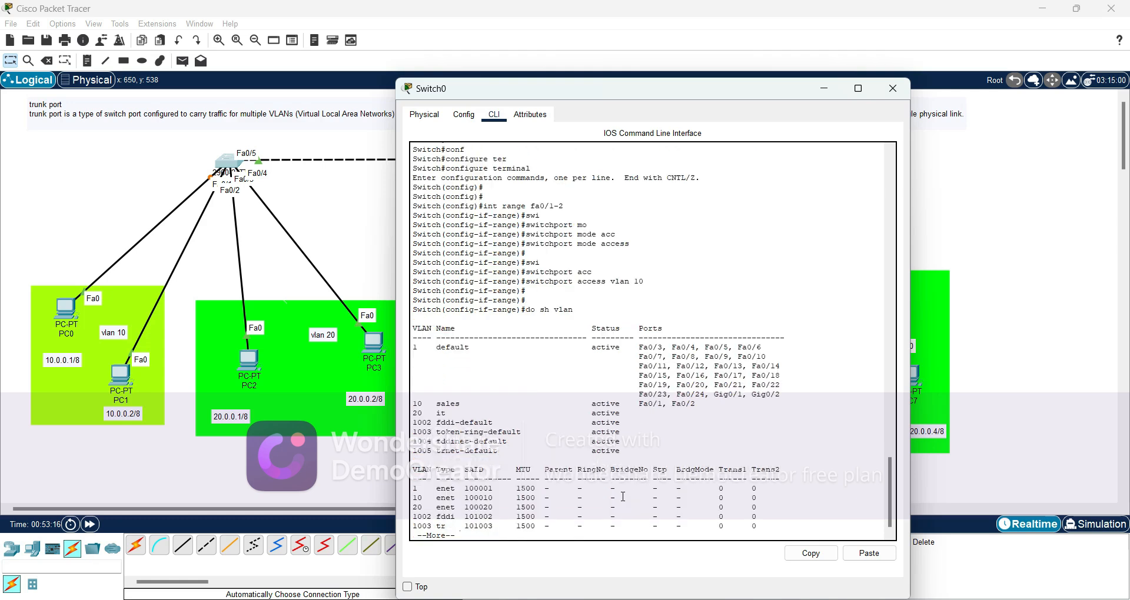
left_click_drag(696, 386, 412, 384)
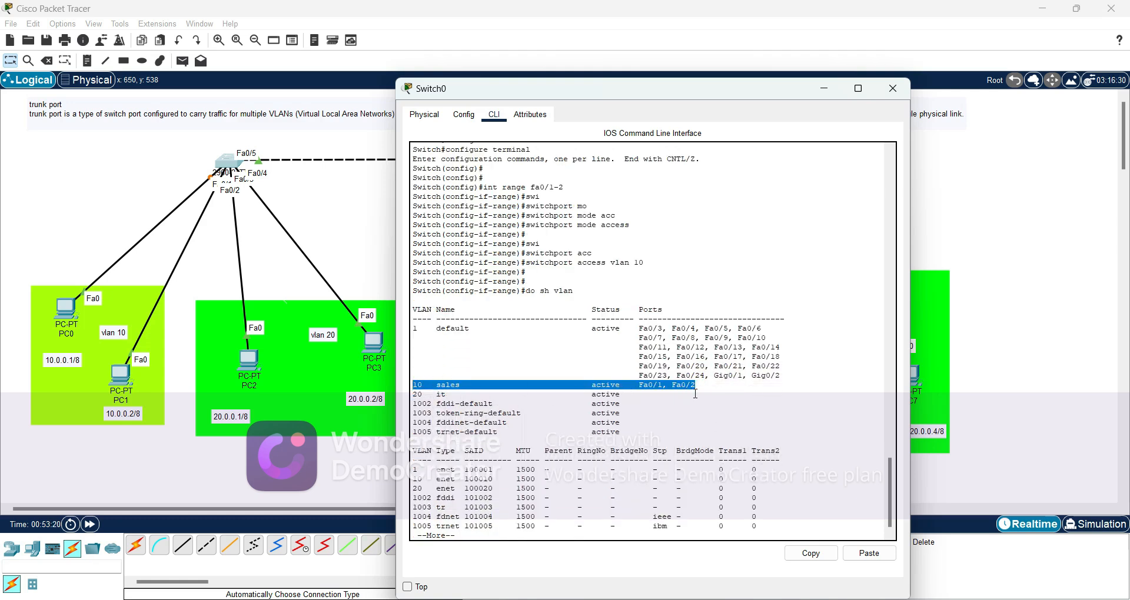
key("space")
key("Return")
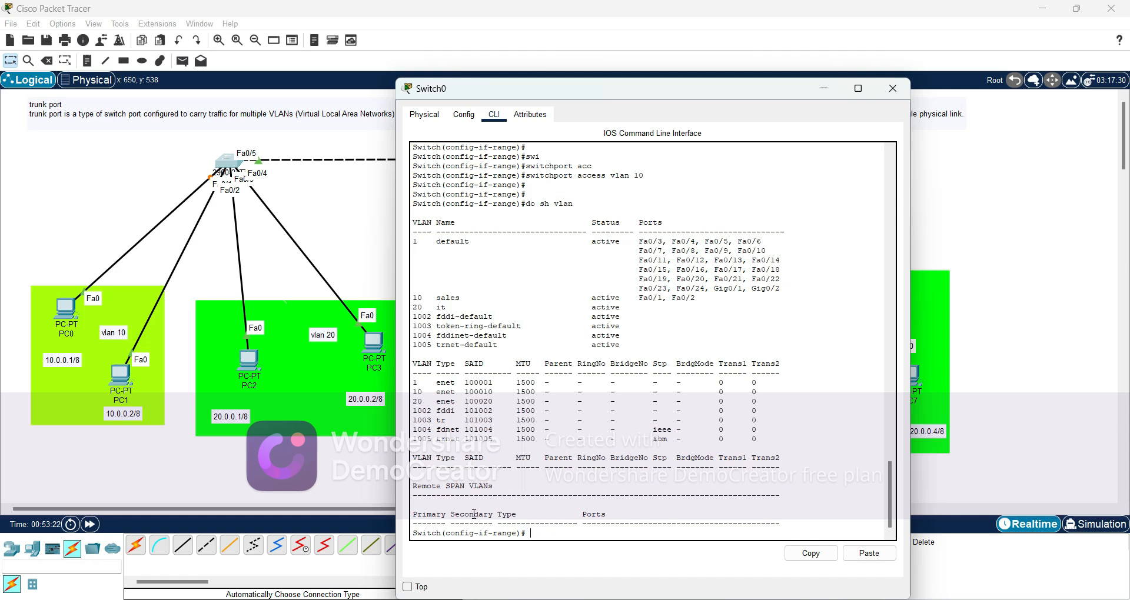
key("Return")
type("int rang")
key("BackSpace")
key("BackSpace")
key("BackSpace")
key("BackSpace")
key("BackSpace")
key("BackSpace")
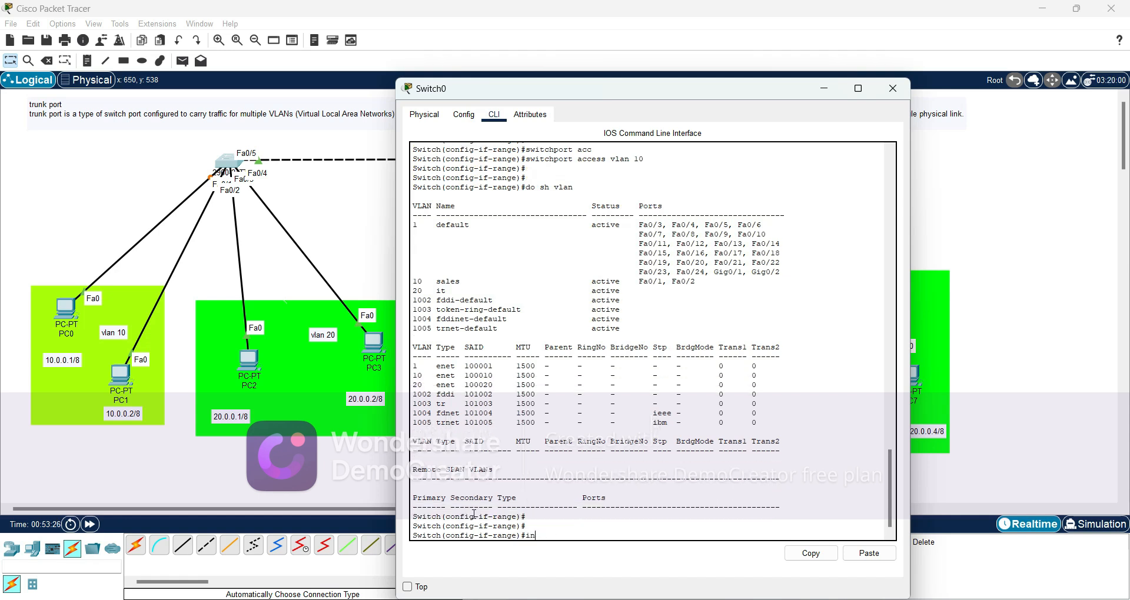
Exit the interface-range mode on Switch0 to global configuration mode
type("ex")
key("Return")
key("Return")
key("Return")
key("Return")
Try to select an interface range on Switch0 with int range fa03-4
type("int range")
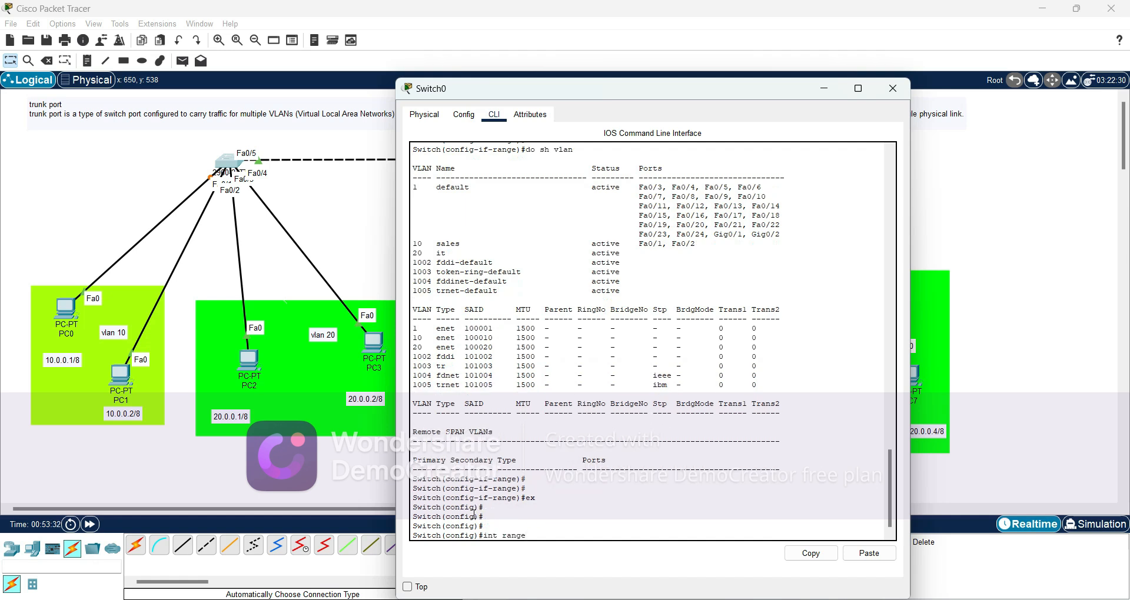
type(" fa0")
type("3-4")
key("Return")
Select the interface range fa0/3-4 on Switch0
type("in")
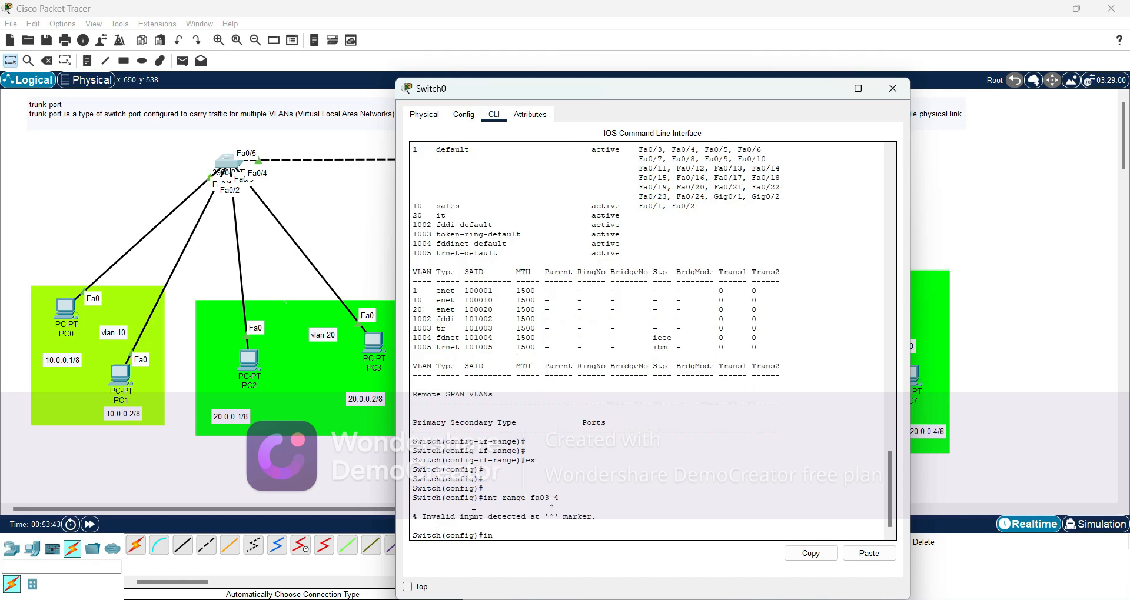
left_click(1052, 24)
type("t ra")
key("Tab")
type("fa0/3-4")
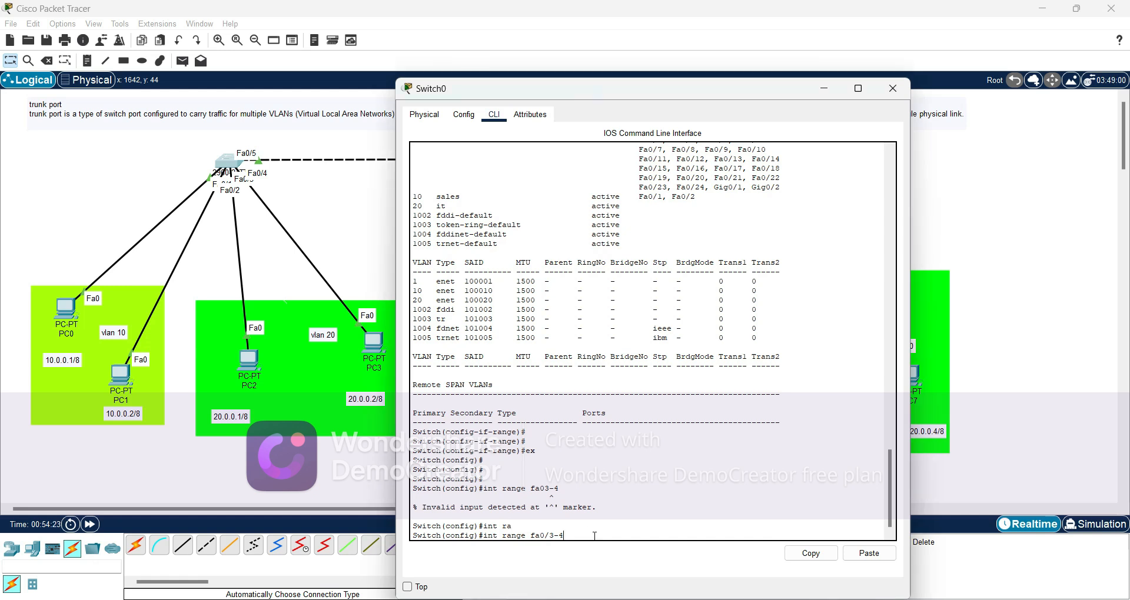
key("Return")
key("Return")
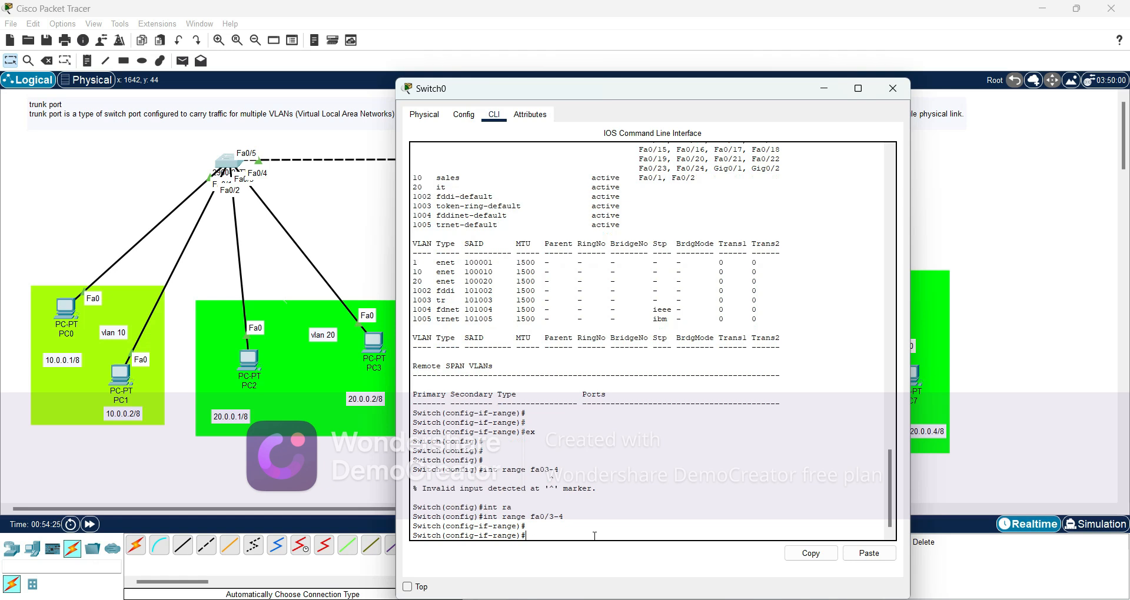
Set the switchport mode of Switch0's fa0/3-4 range to access
type("swi")
key("Tab")
type("mod")
key("Tab")
type("accc")
key("Tab")
key("BackSpace")
key("Tab")
key("Return")
key("Return")
Assign Switch0's fa0/3-4 range to VLAN 20 with switchport access vlan 20
type("swi")
key("Tab")
type("acc")
key("Tab")
type("vlan ")
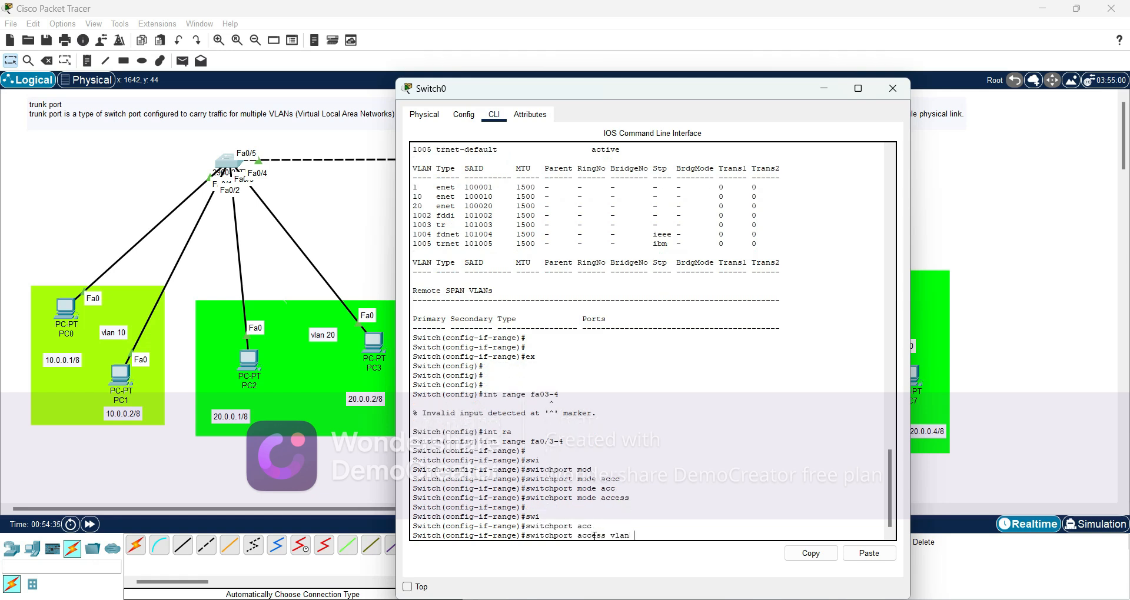
type("20")
key("Return")
key("Return")
Display Switch0's VLAN table with do sh vlan and check the ports listed for VLANs 10 and 20
type("s")
key("BackSpace")
key("BackSpace")
type("do ")
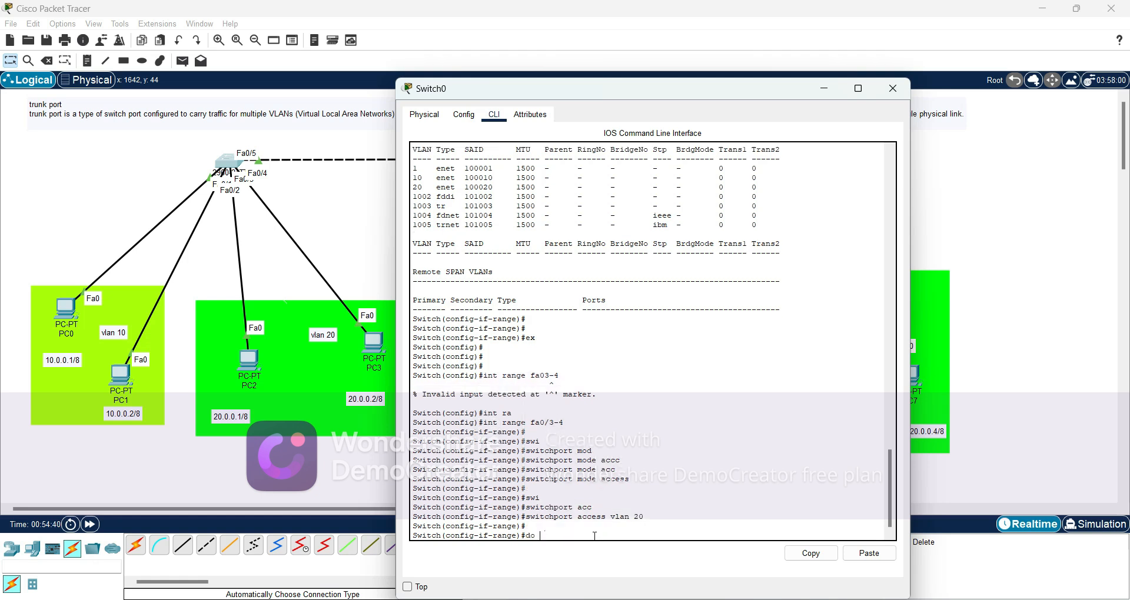
type("sh vlan")
key("Return")
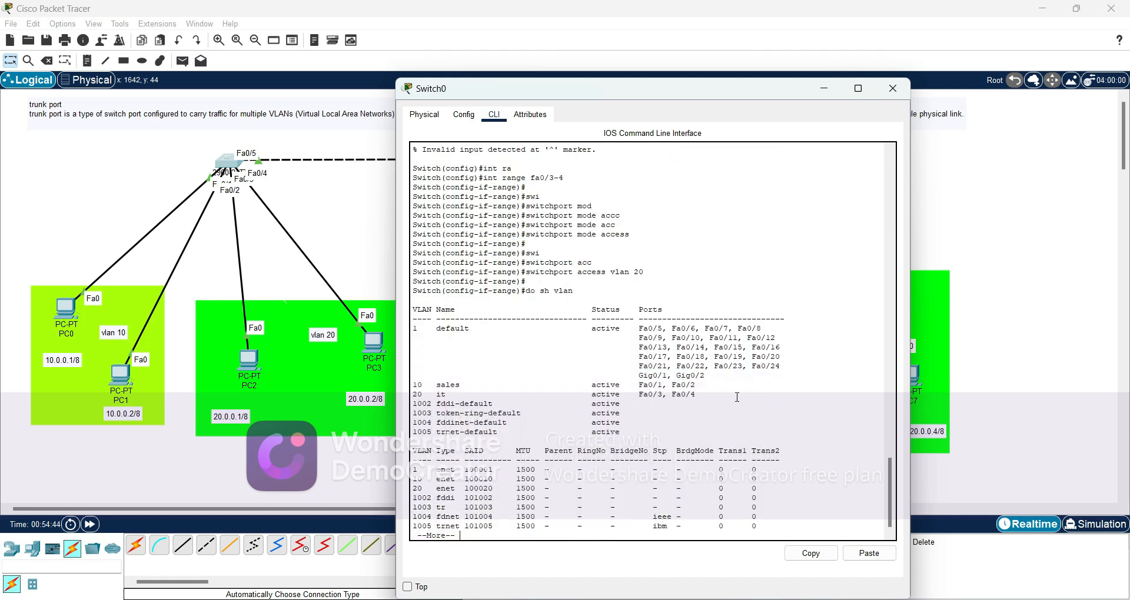
left_click_drag(712, 384, 634, 385)
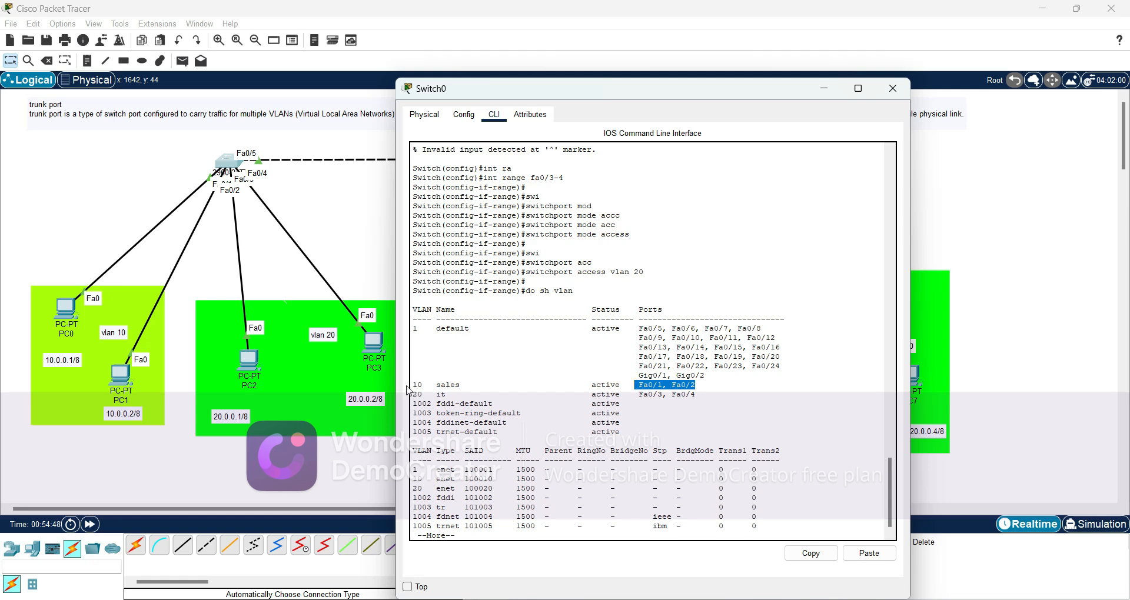
left_click(714, 400)
left_click_drag(713, 400, 638, 385)
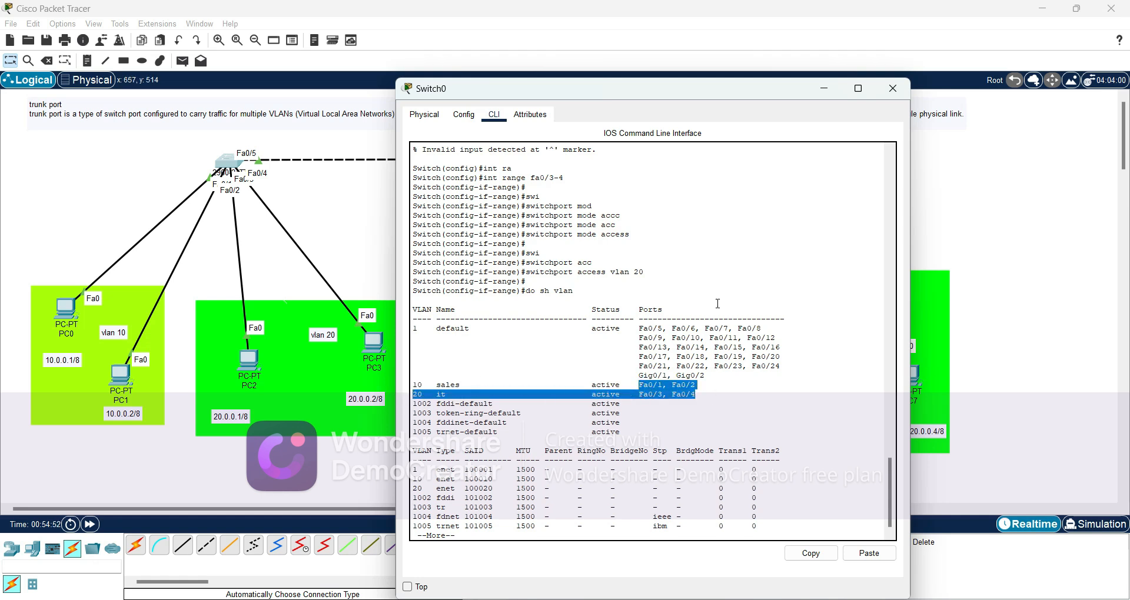
Minimize Switch0's window, open Switch2's command line, and page past the remaining VLAN listing to the configuration prompt
left_click(825, 89)
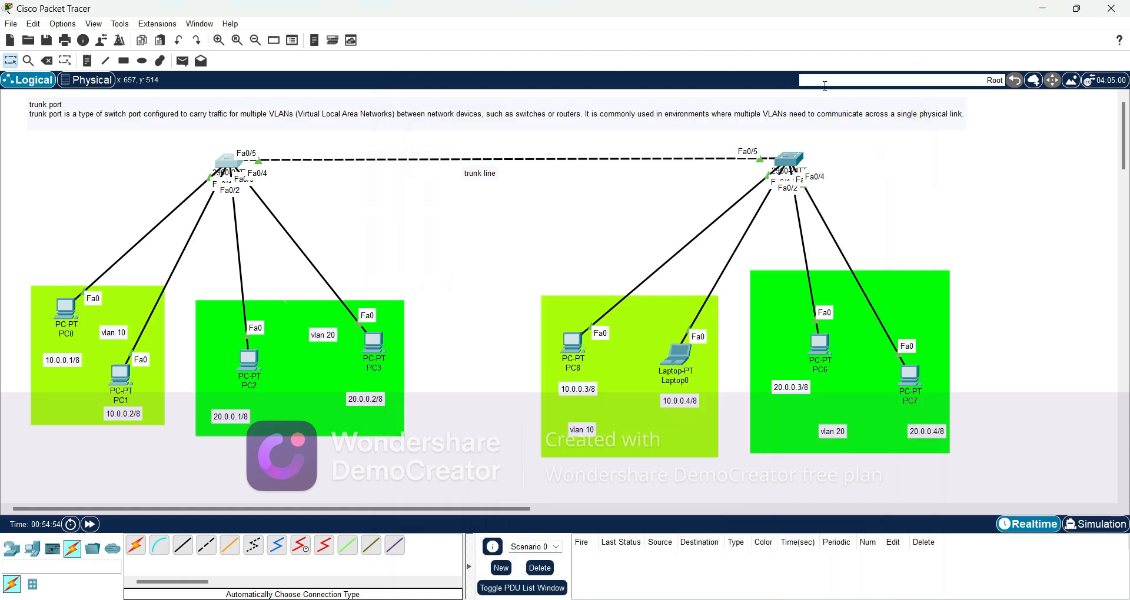
left_click(794, 158)
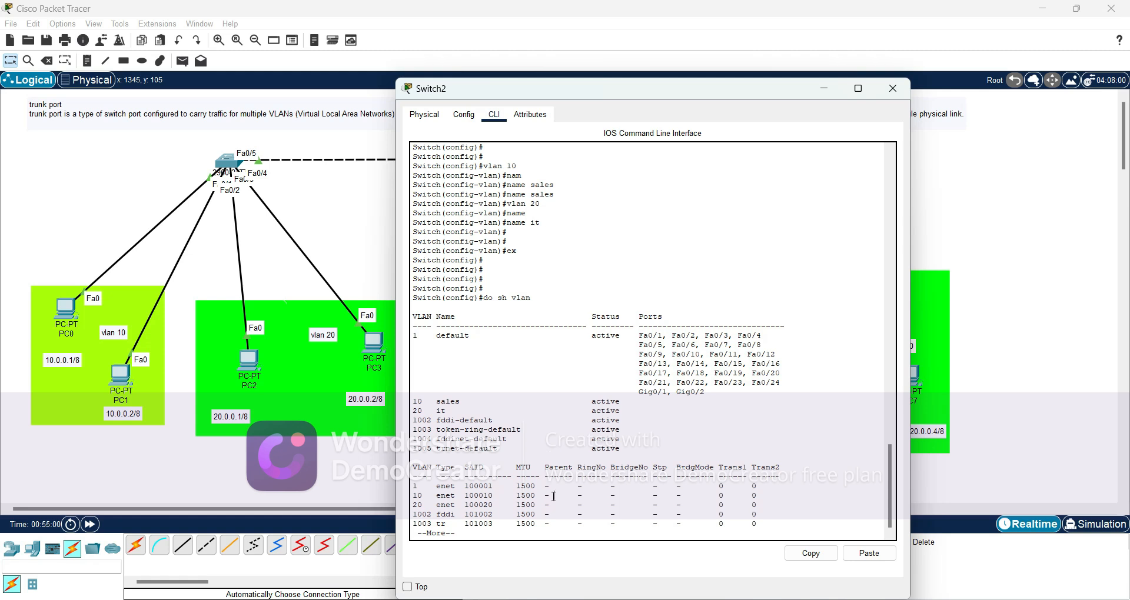
key("Return")
key("Return")
key("Return")
key("Return")
key("Return")
key("Return")
key("Return")
key("Return")
key("Return")
key("Return")
key("Return")
key("Return")
key("Return")
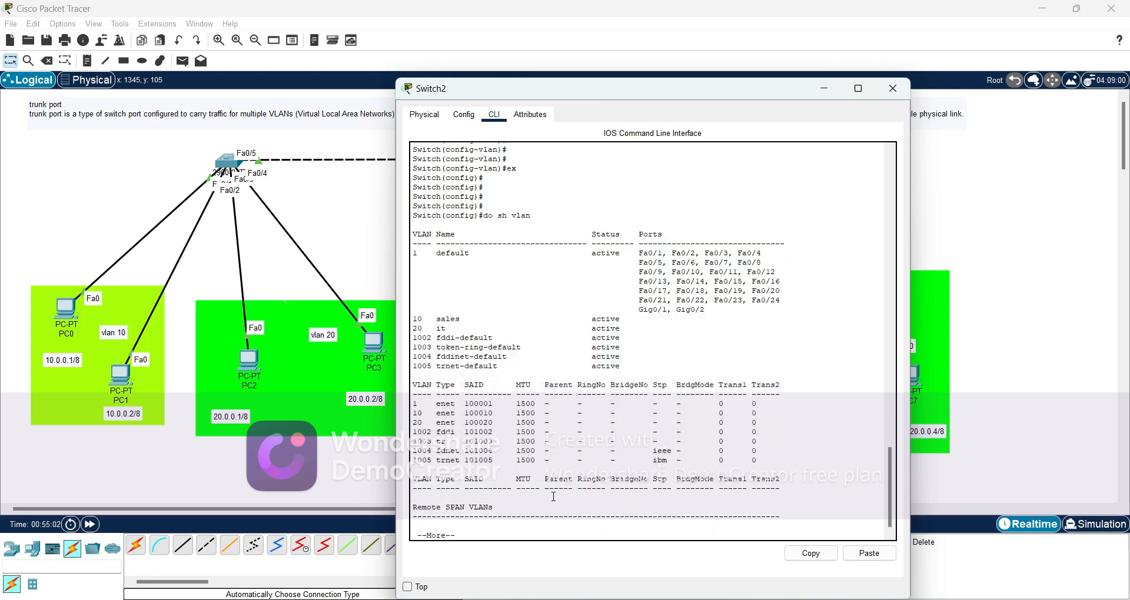
key("Return")
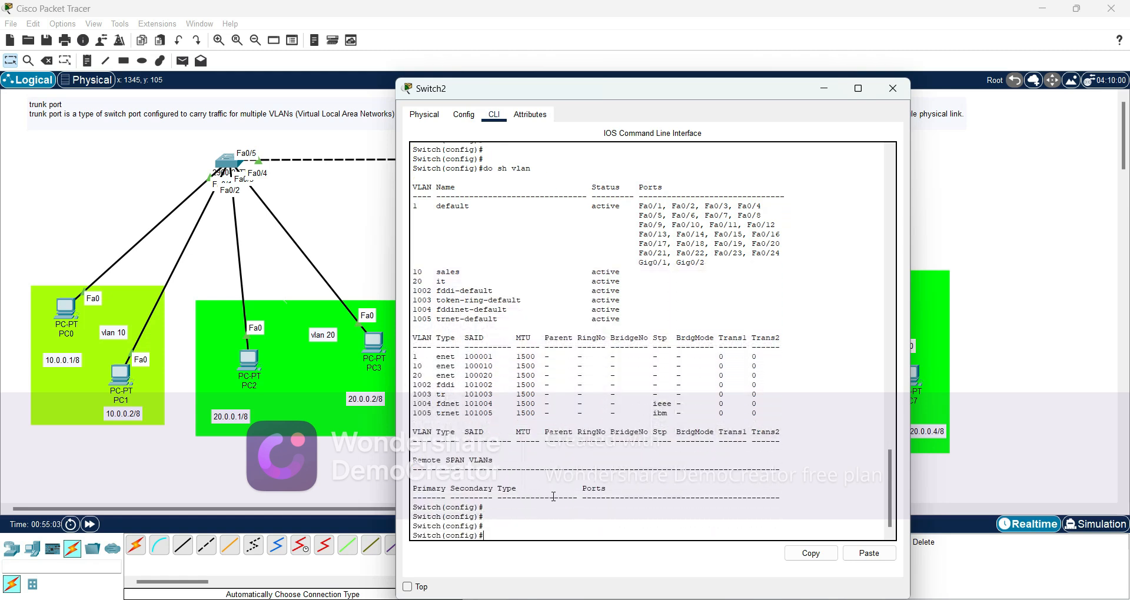
Select the interface range fa0/1-2 on Switch2
type("int")
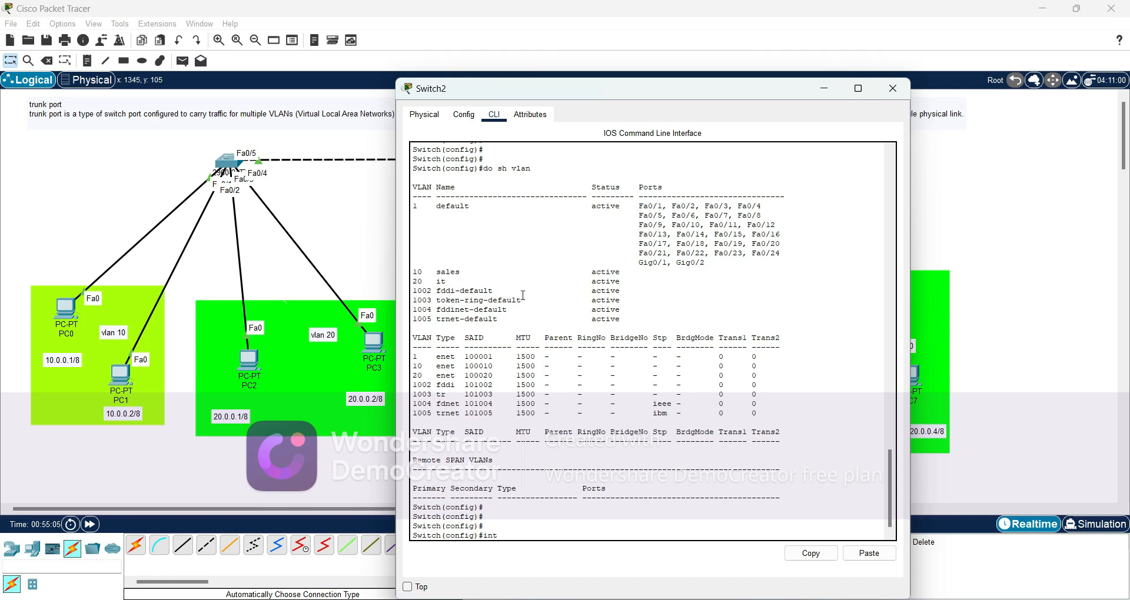
left_click_drag(488, 91, 534, 47)
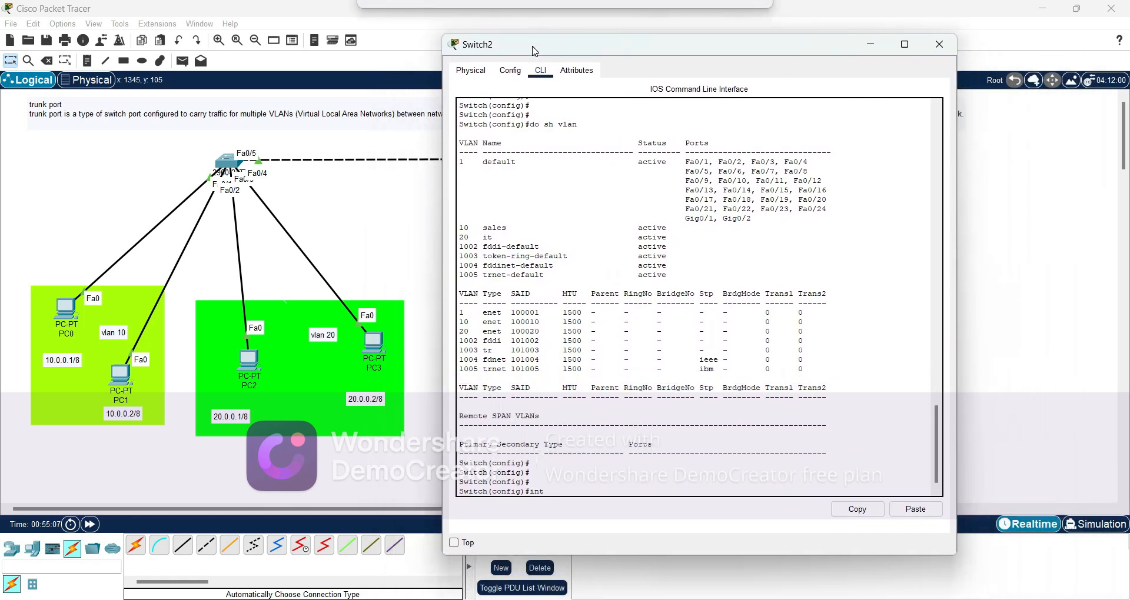
type("range")
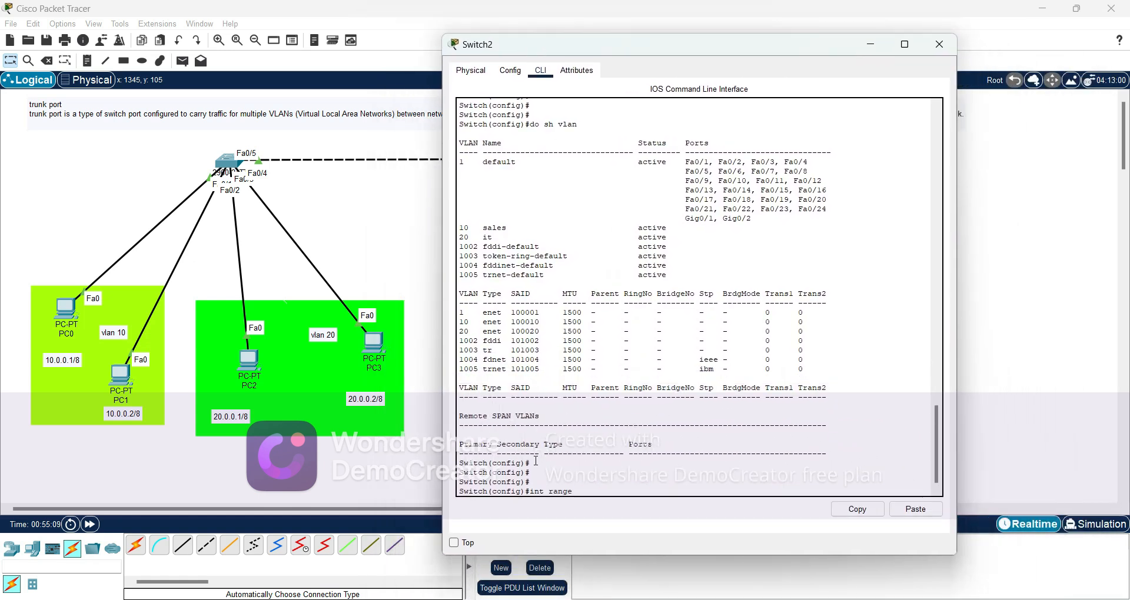
type(" fa0/1-2")
key("Return")
Set the switchport mode of Switch2's fa0/1-2 range to access
type("s")
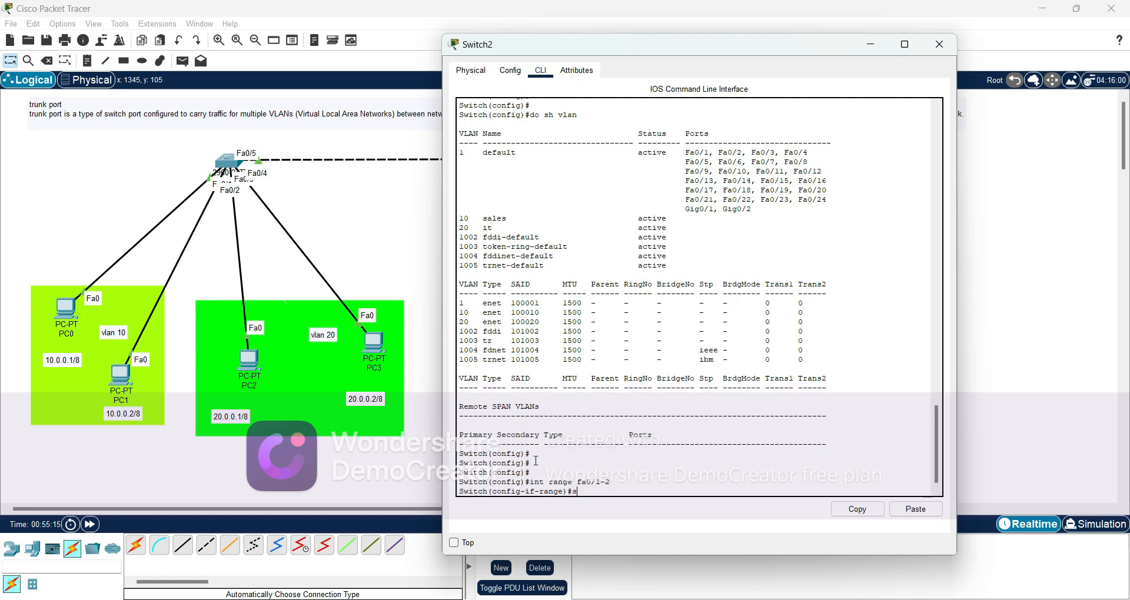
type("witchport")
key("Tab")
type("mo")
key("Tab")
type("acc")
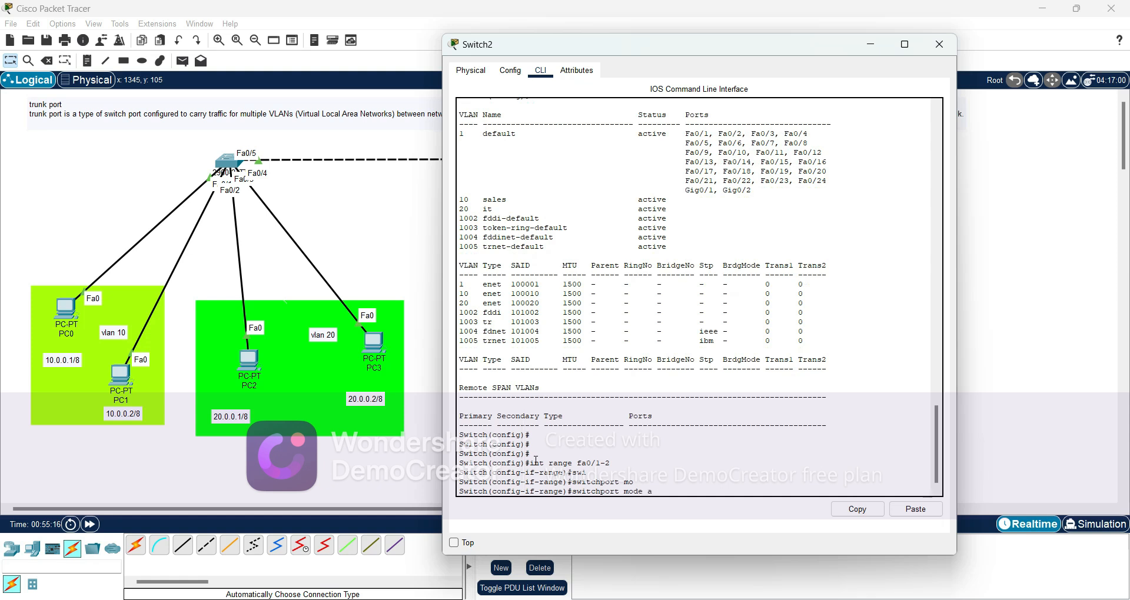
key("Tab")
key("Return")
Assign Switch2's fa0/1-2 range to VLAN 10 with switchport access vlan 10
type("swi")
key("Tab")
type("o")
key("Tab")
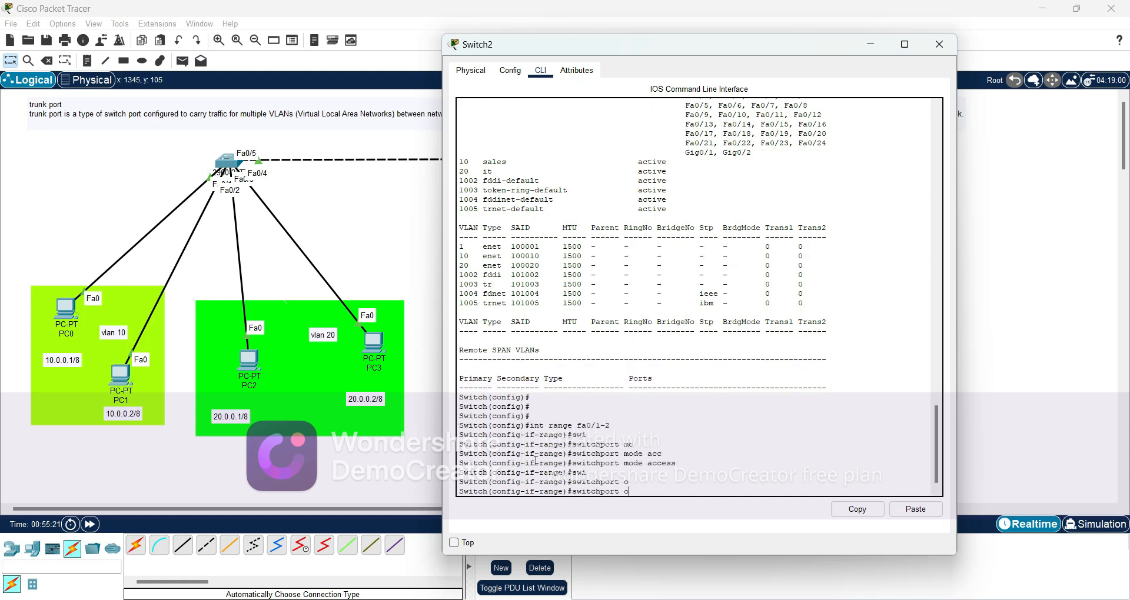
type("mo")
key("Tab")
key("BackSpace")
key("BackSpace")
key("BackSpace")
type("acce")
key("BackSpace")
key("BackSpace")
type("cess")
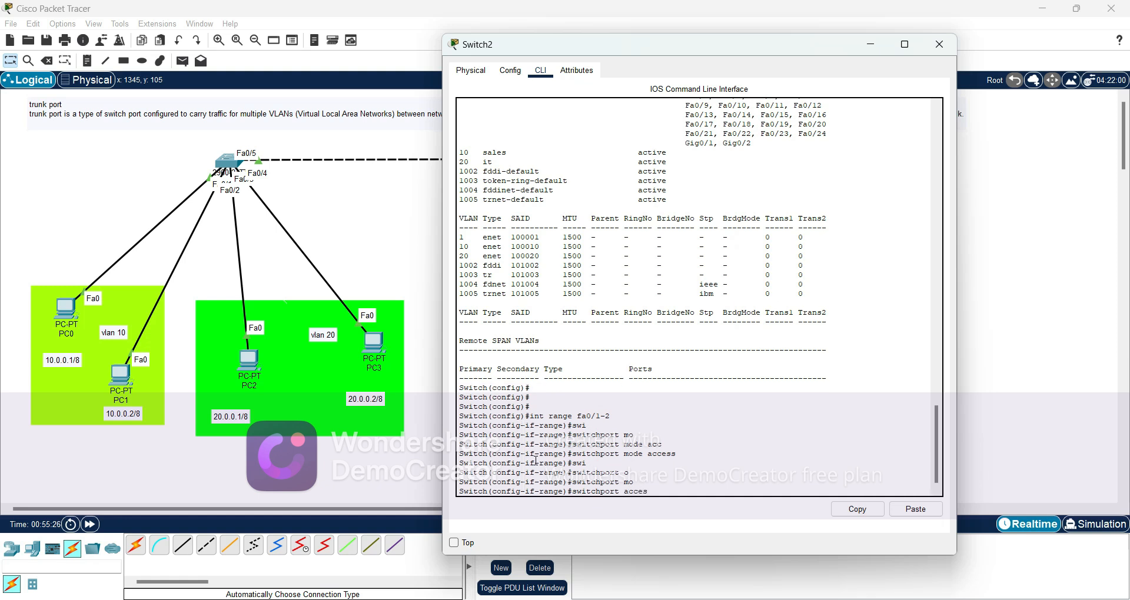
key("Tab")
type("vla")
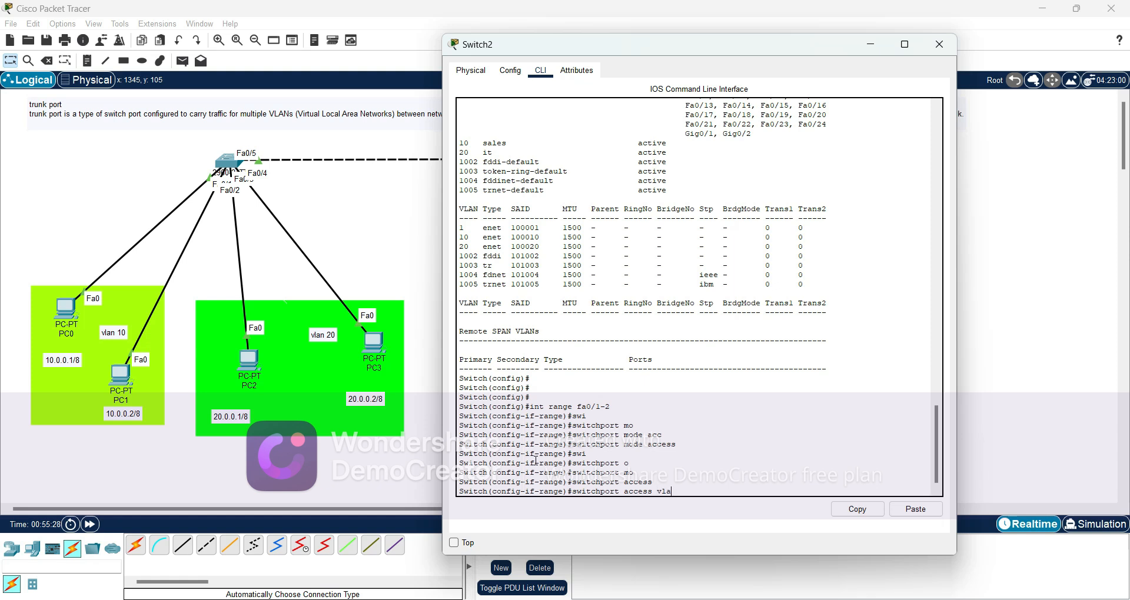
type("n 10")
key("Return")
key("Return")
key("Return")
Switch to the interface range fa0/3-4 on Switch2
type("in")
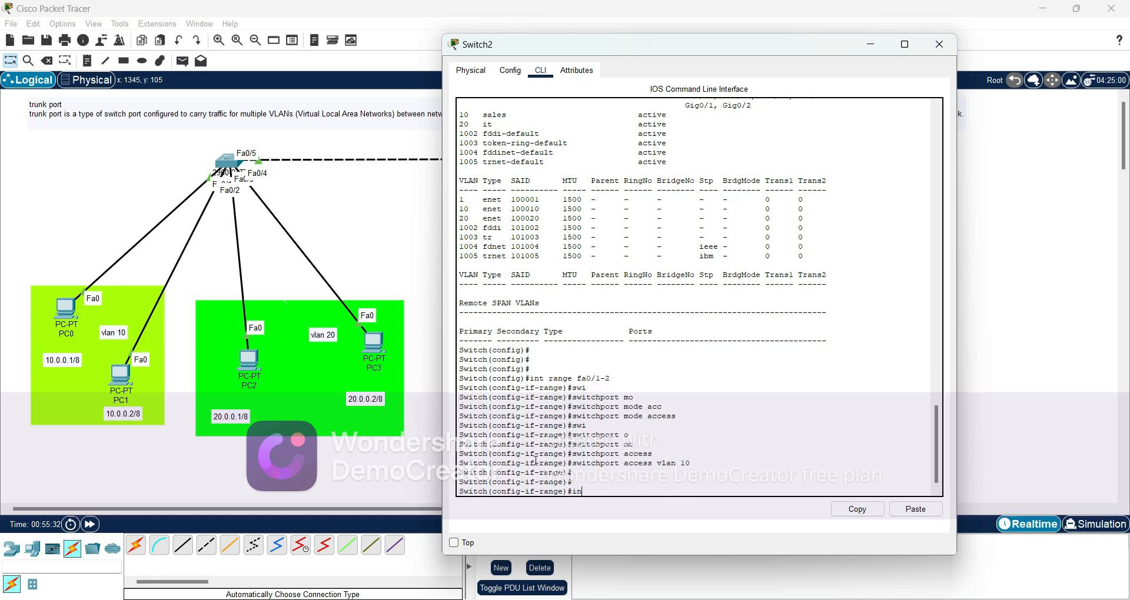
type("t range")
type("3-4")
key("Return")
Set the switchport mode of Switch2's fa0/3-4 range to access
type("swi")
key("Tab")
type("mo")
key("Tab")
type("acc")
key("Tab")
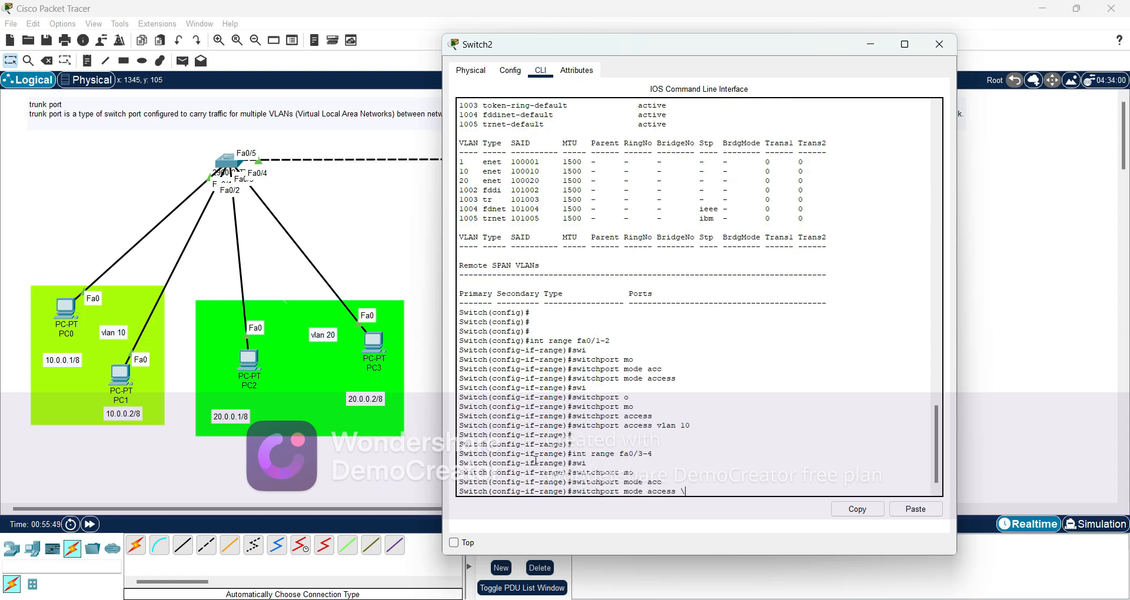
key("Return")
Assign Switch2's fa0/3-4 range to VLAN 20 with switchport access vlan 20
type("swi")
key("Tab")
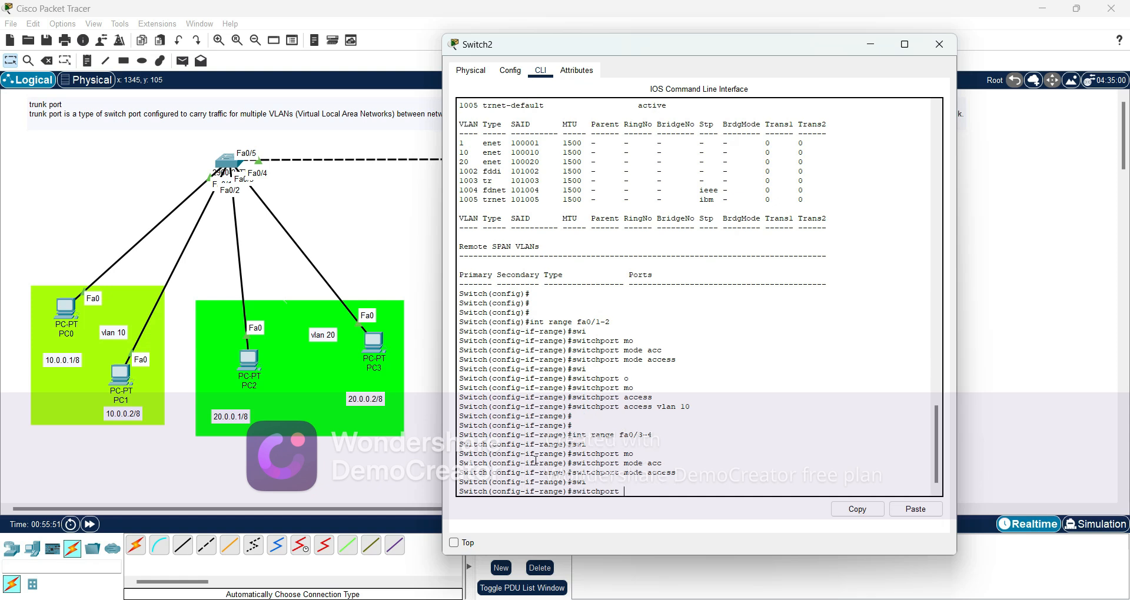
type("acc")
key("Tab")
type("vlan 20")
key("Return")
key("Return")
key("Return")
key("Return")
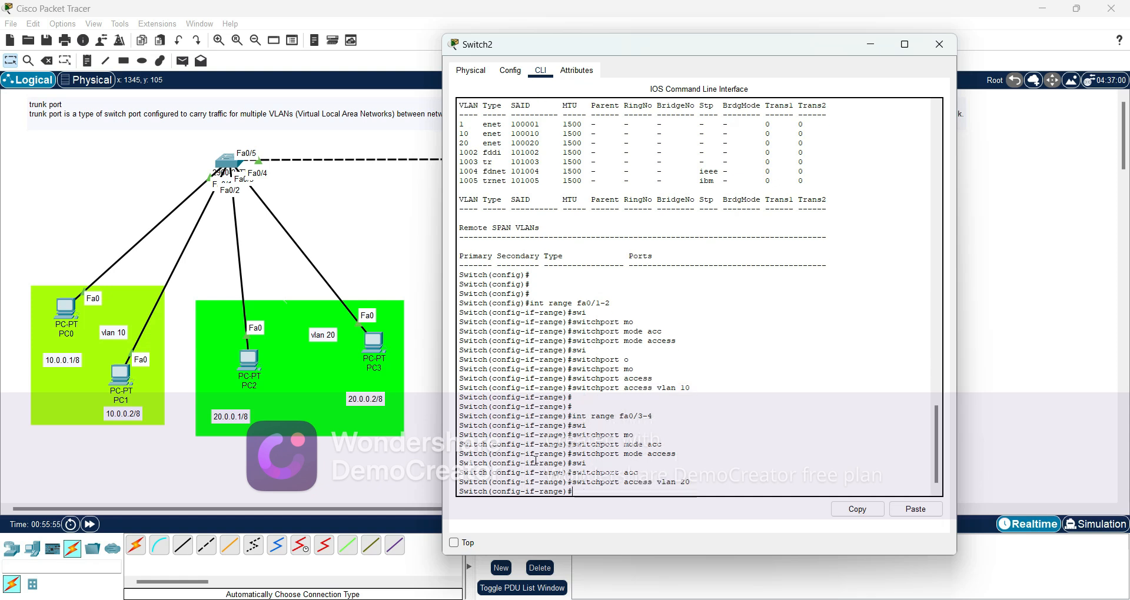
Show Switch2's VLAN table with do sh vlan, page through to its end, and close the Switch2 window
type("do sh")
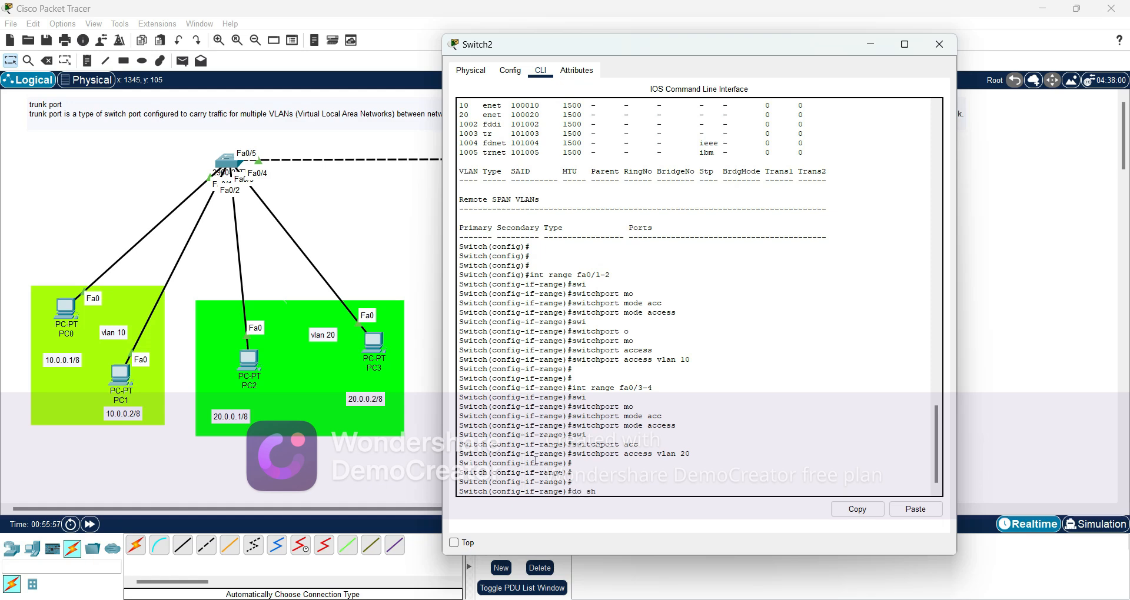
type(" vlan")
key("Return")
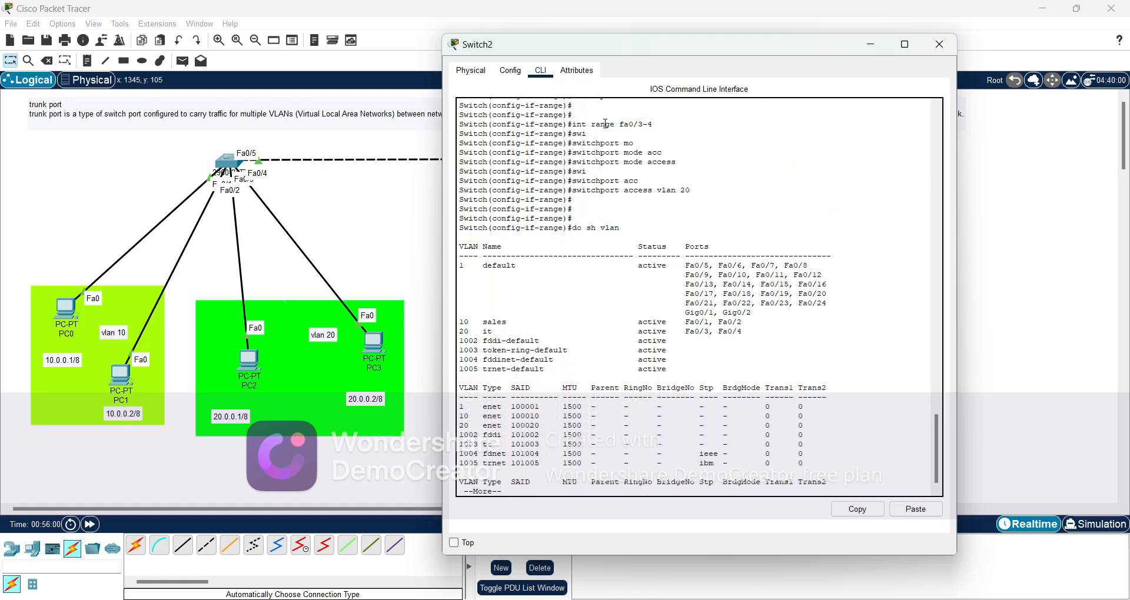
left_click_drag(522, 45, 446, 43)
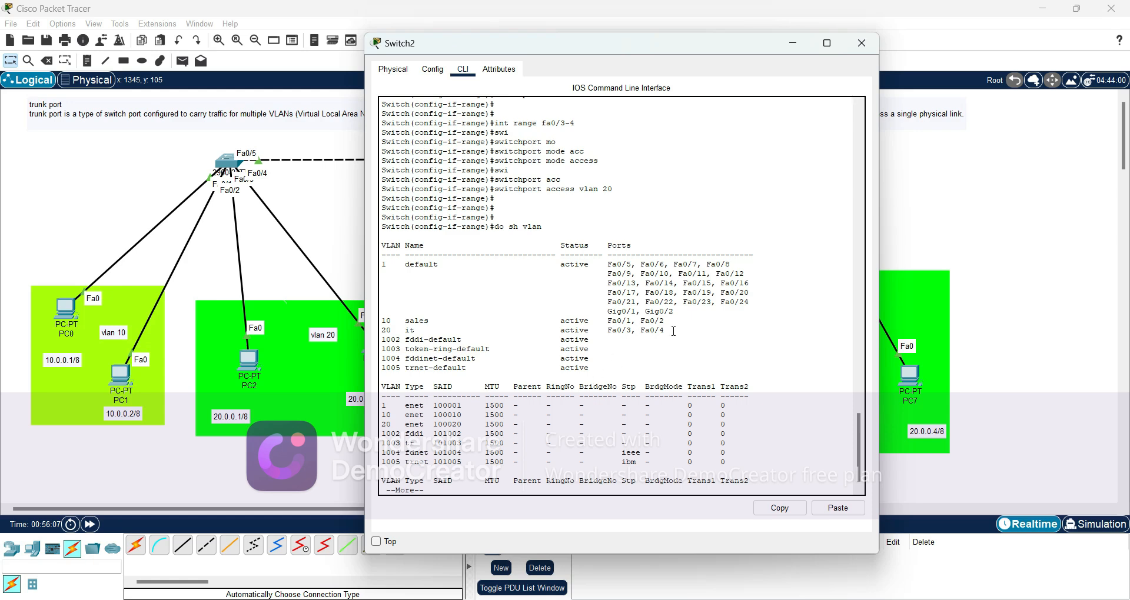
left_click_drag(676, 314, 370, 323)
left_click_drag(574, 47, 343, 56)
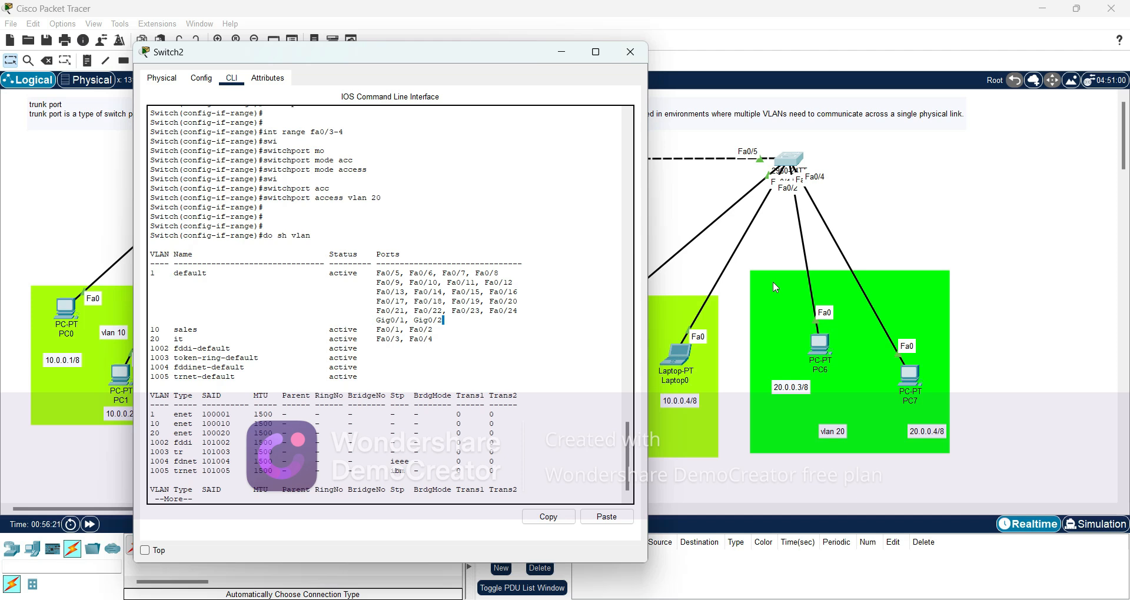
scroll(467, 415, "down", 1)
key("space")
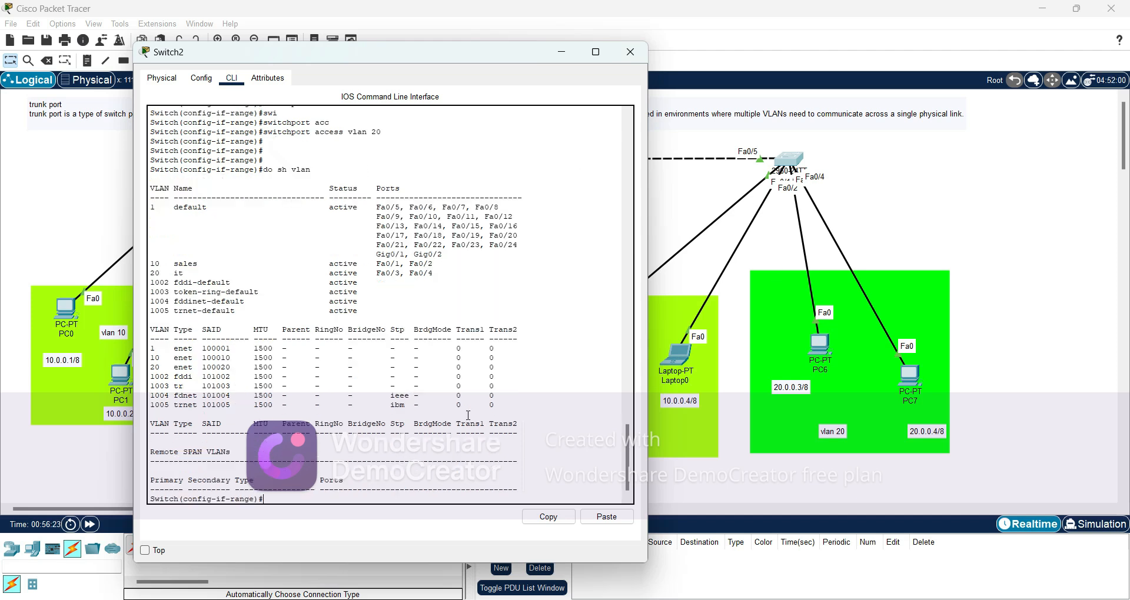
left_click(630, 52)
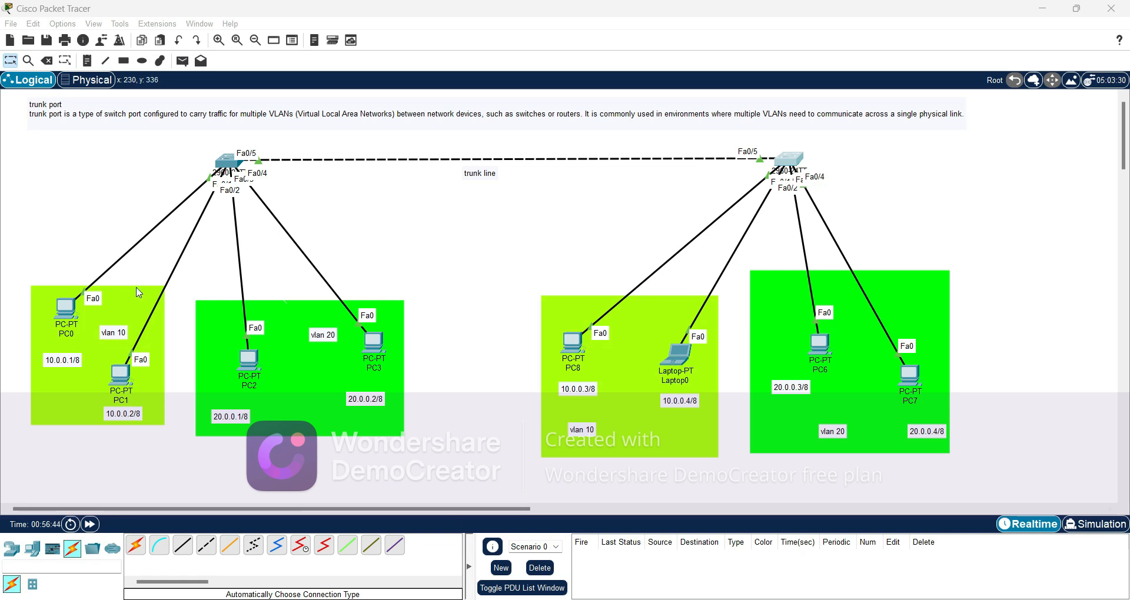
Open the Command Prompt on PC0 in place of its IP Configuration window
left_click(57, 315)
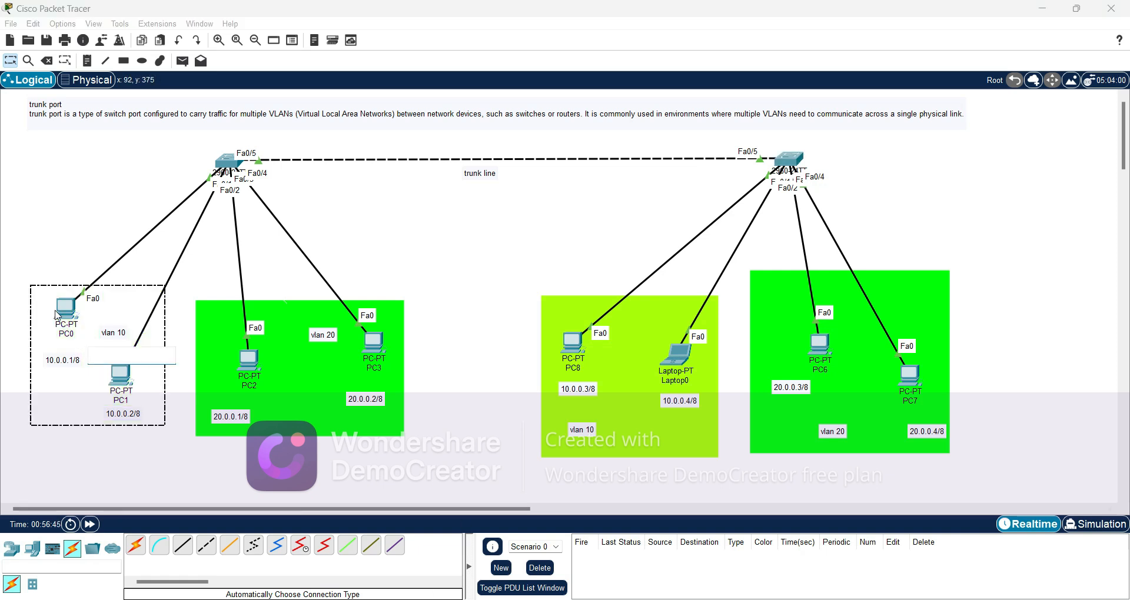
left_click(94, 450)
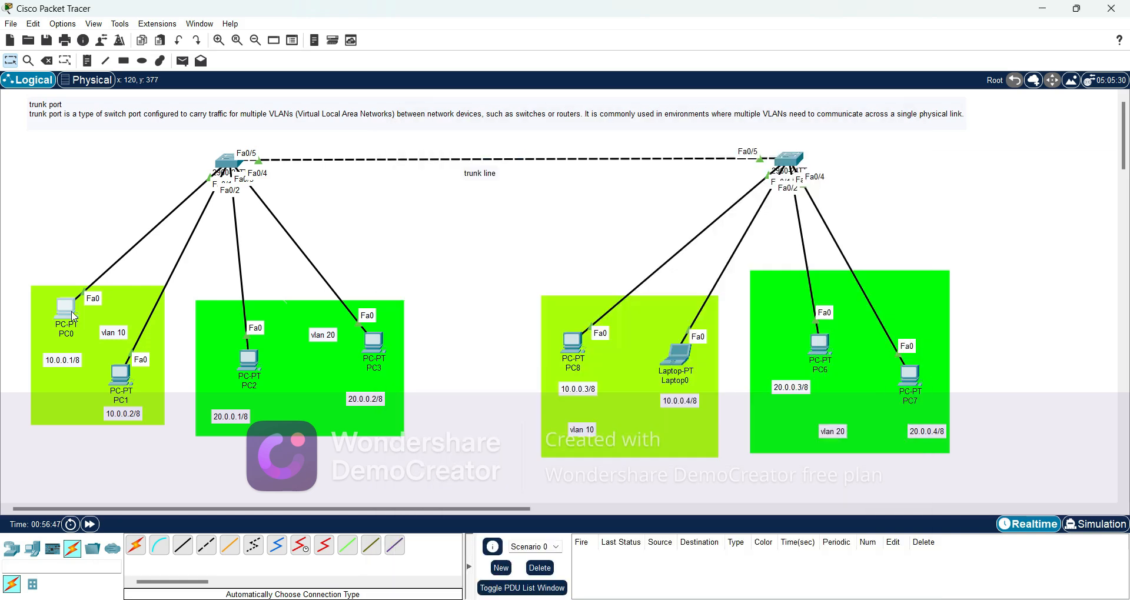
left_click(73, 316)
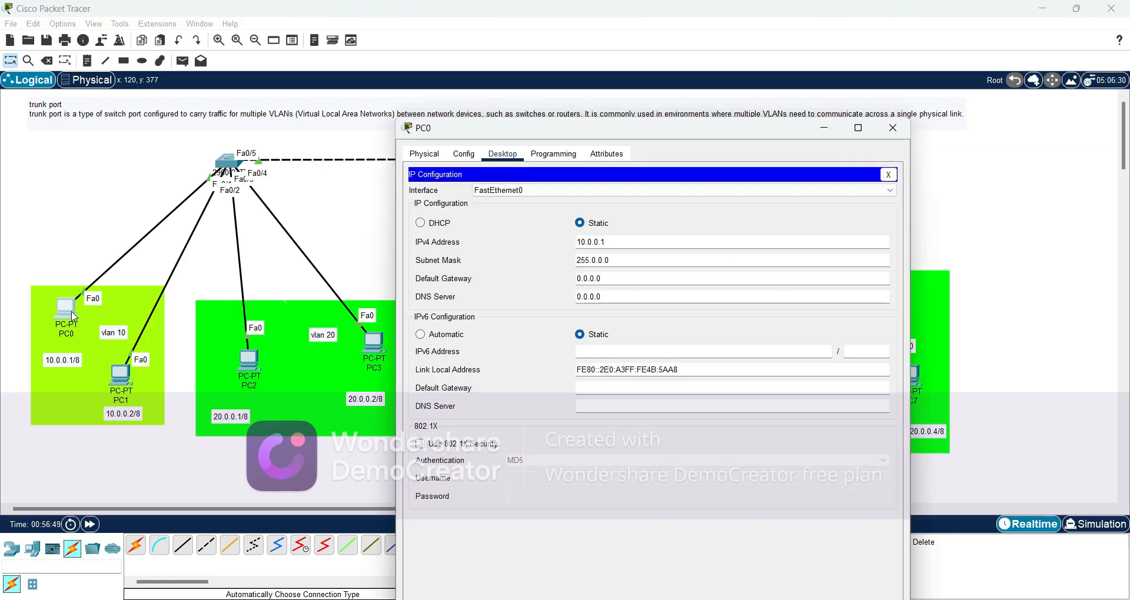
left_click(888, 175)
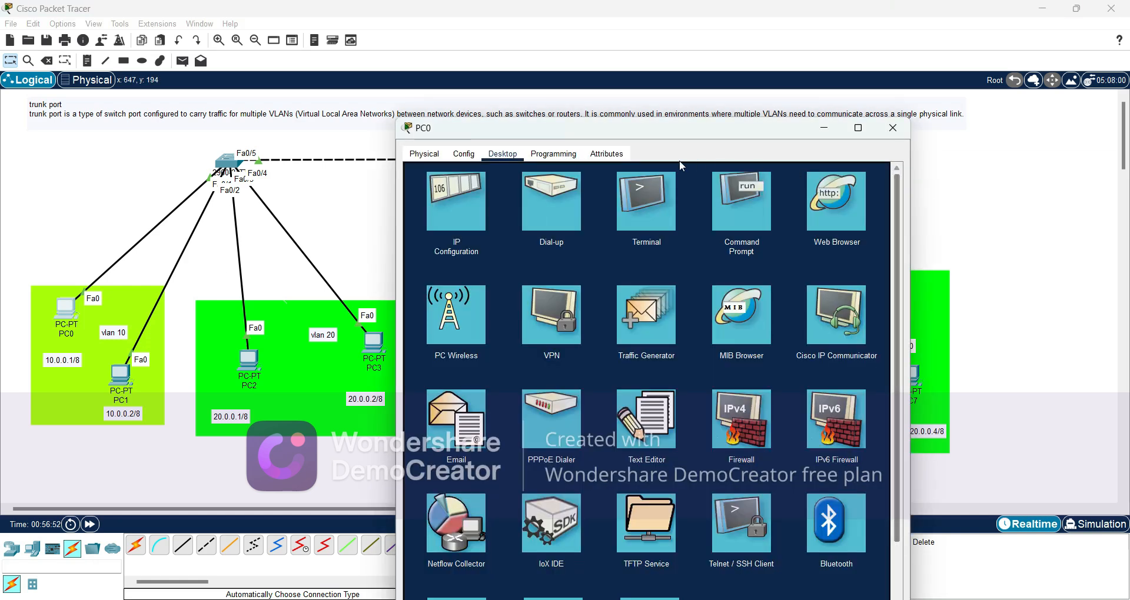
left_click(746, 221)
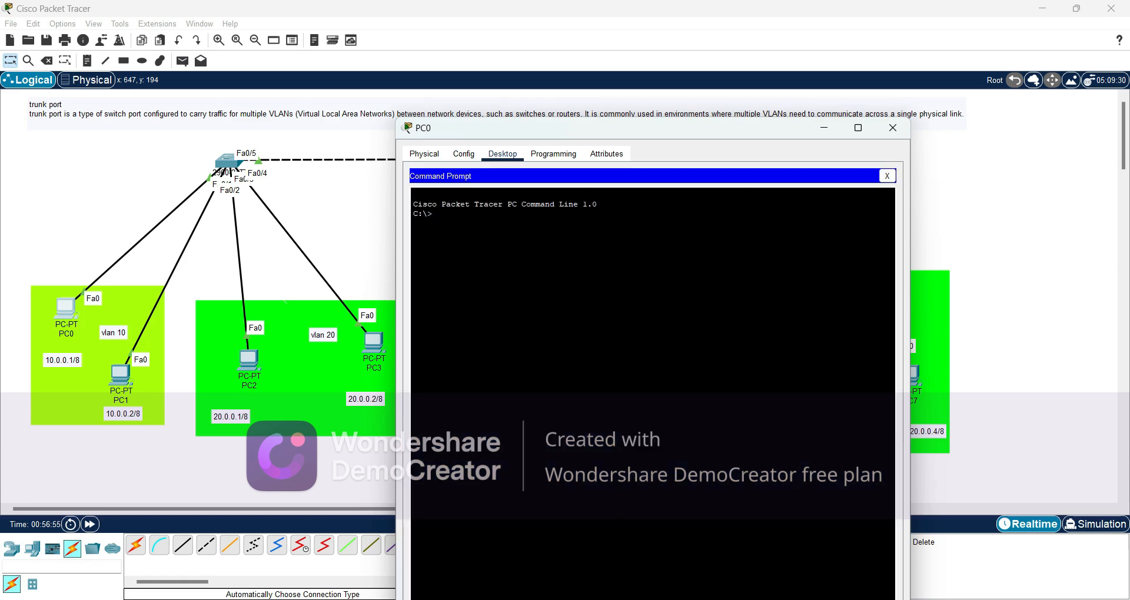
Ping 10.0.0.3 from PC0 to test the connection to PC8, and put PC0's window away
type("pi")
left_click_drag(521, 137, 732, 121)
type("ng")
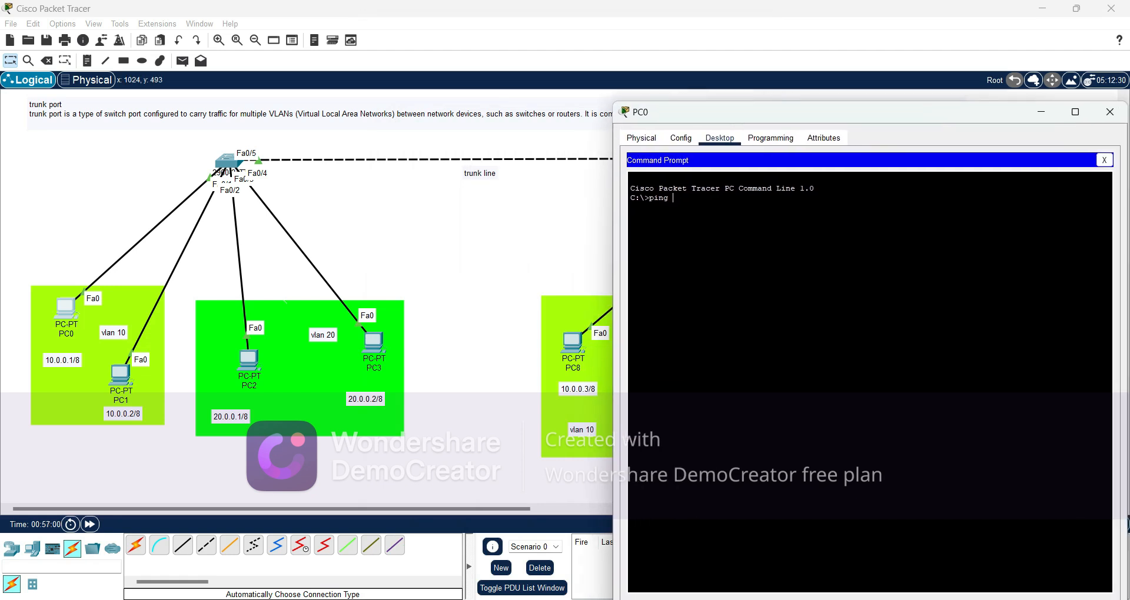
type(" 10.0.0.3")
key("Return")
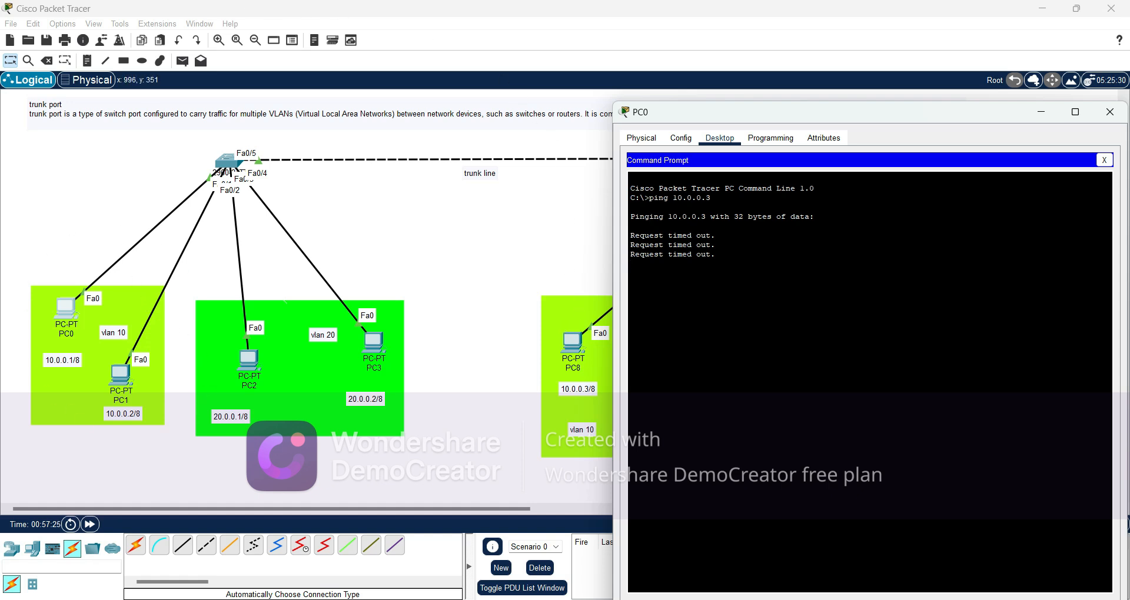
left_click_drag(643, 118, 757, 109)
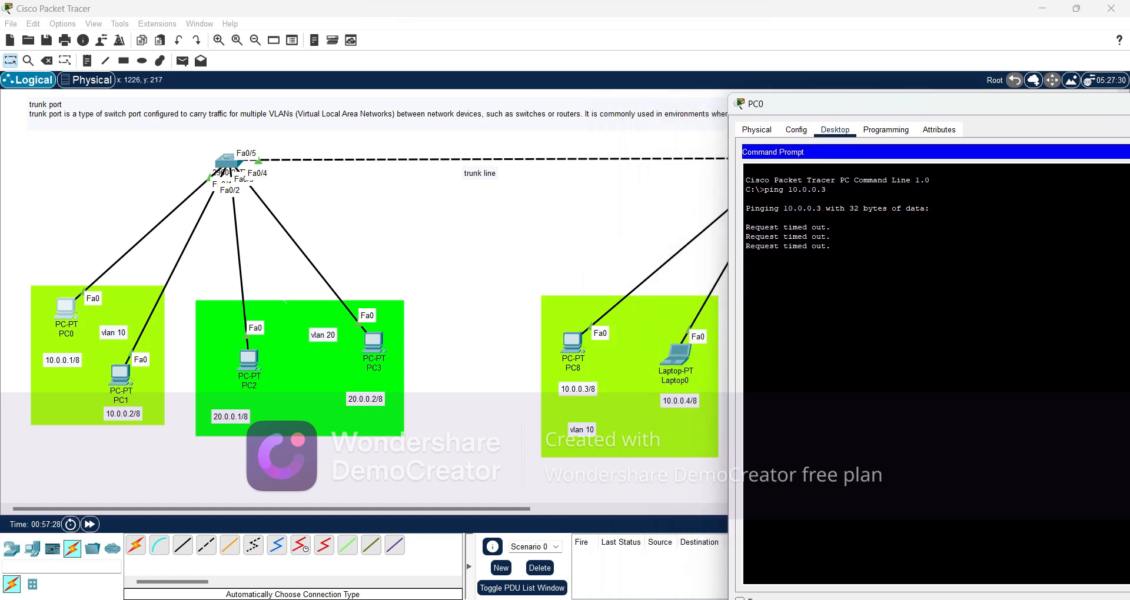
left_click_drag(760, 104, 758, 266)
left_click_drag(853, 266, 649, 56)
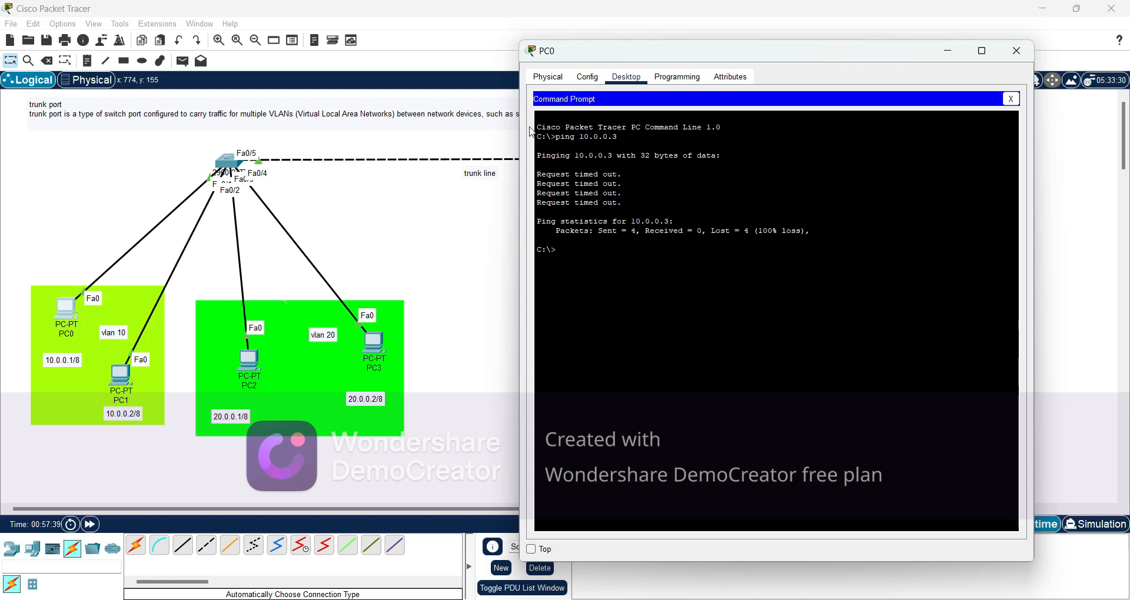
left_click_drag(644, 52, 645, 443)
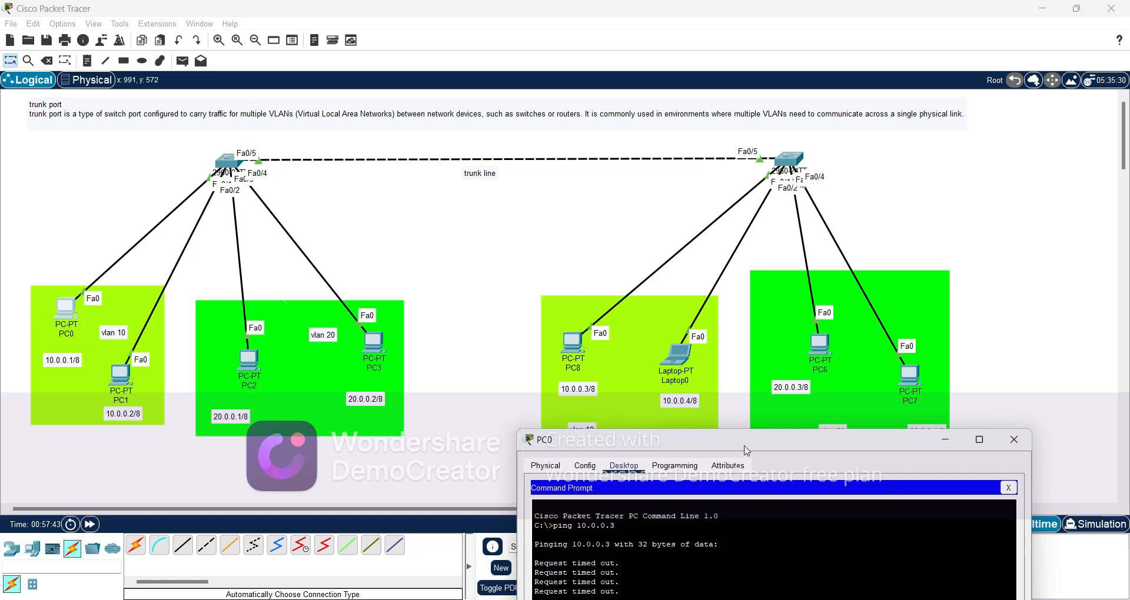
left_click(1046, 27)
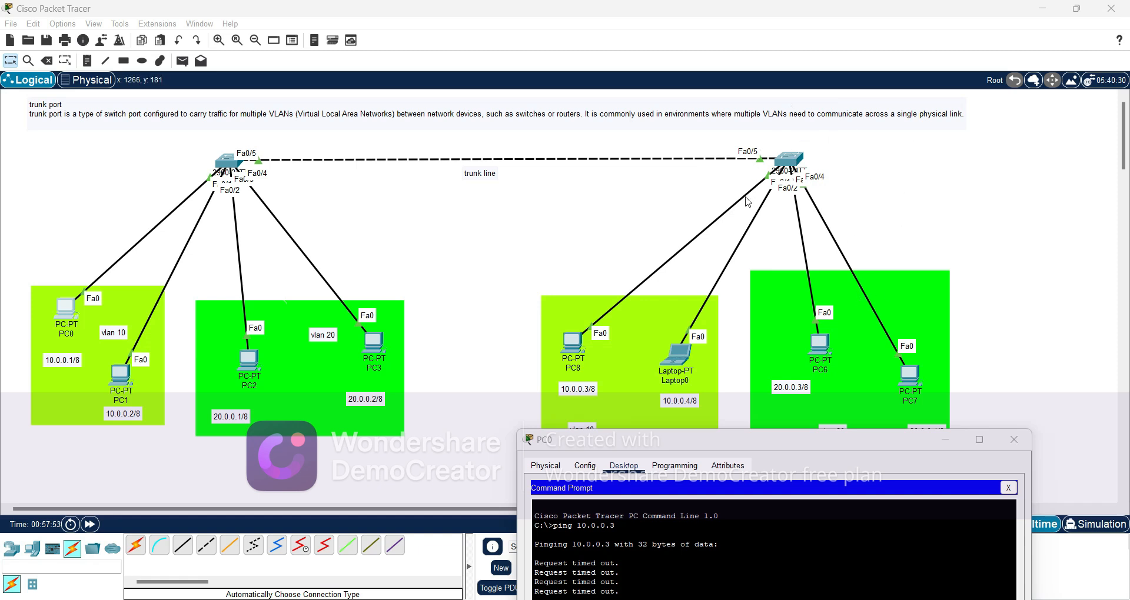
left_click(953, 447)
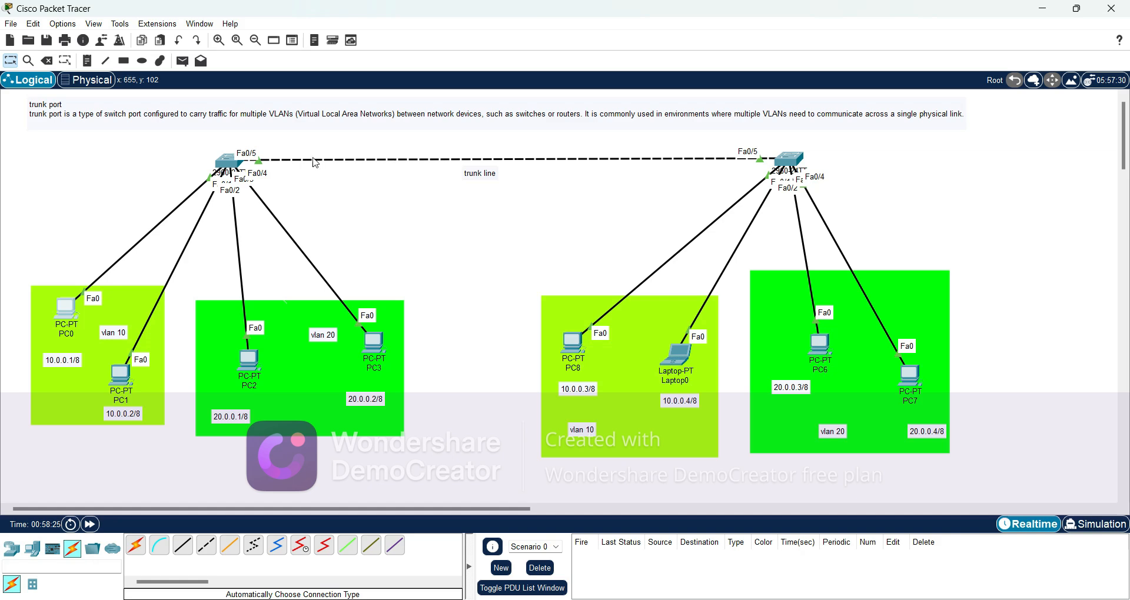
Open Switch0's CLI, finish the paged VLAN listing, and exit interface range mode to global configuration
left_click(231, 163)
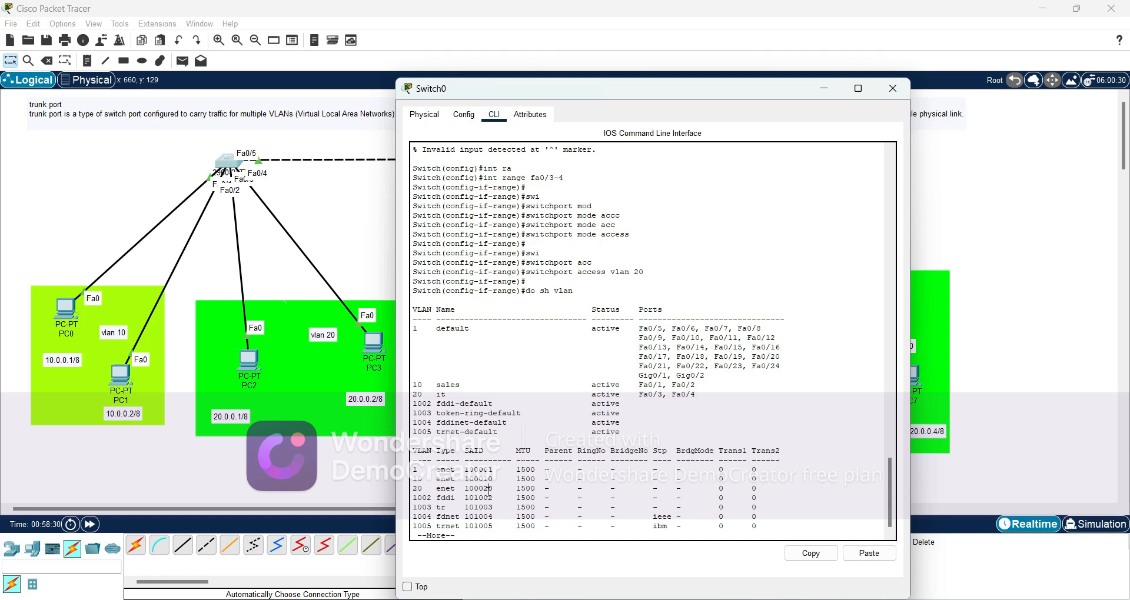
key("Return")
key("Return")
key("Return")
key("Return")
key("Return")
key("Return")
key("Return")
key("Return")
key("Return")
key("Return")
key("Return")
key("Return")
key("Return")
type("exit")
key("Return")
key("Return")
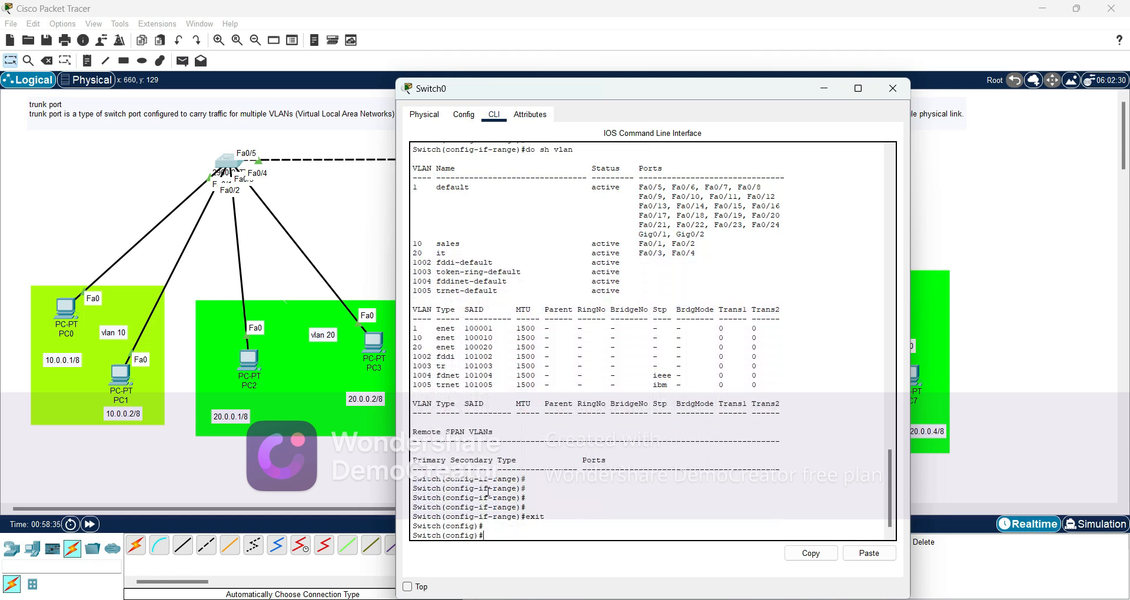
Enter interface configuration for fa0/5 on Switch0
key("Return")
key("Return")
type("i")
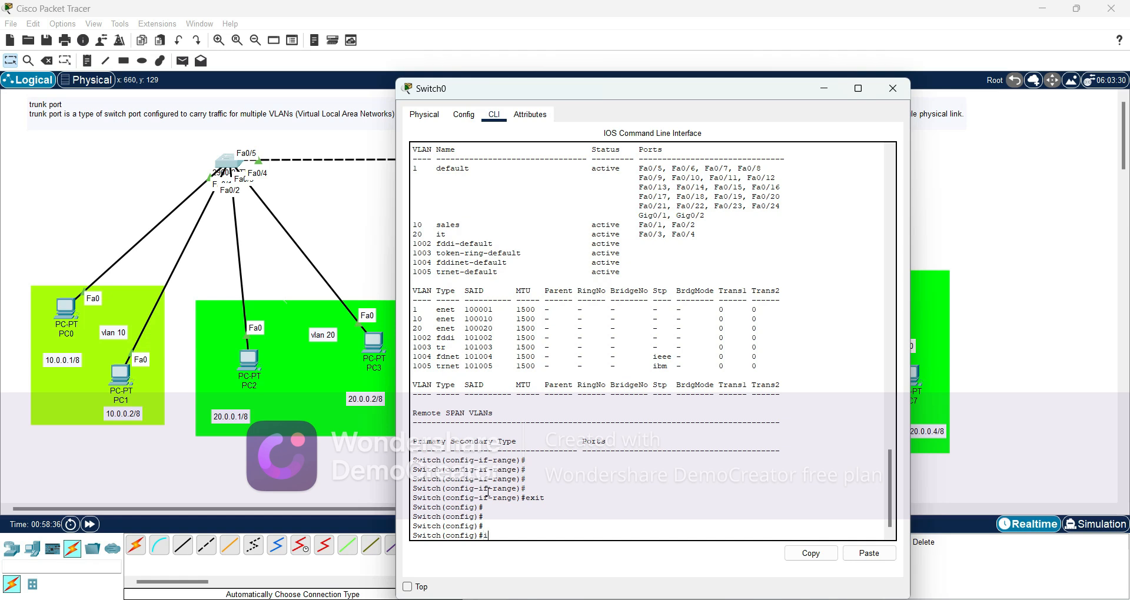
type("nt fa0/5")
key("Return")
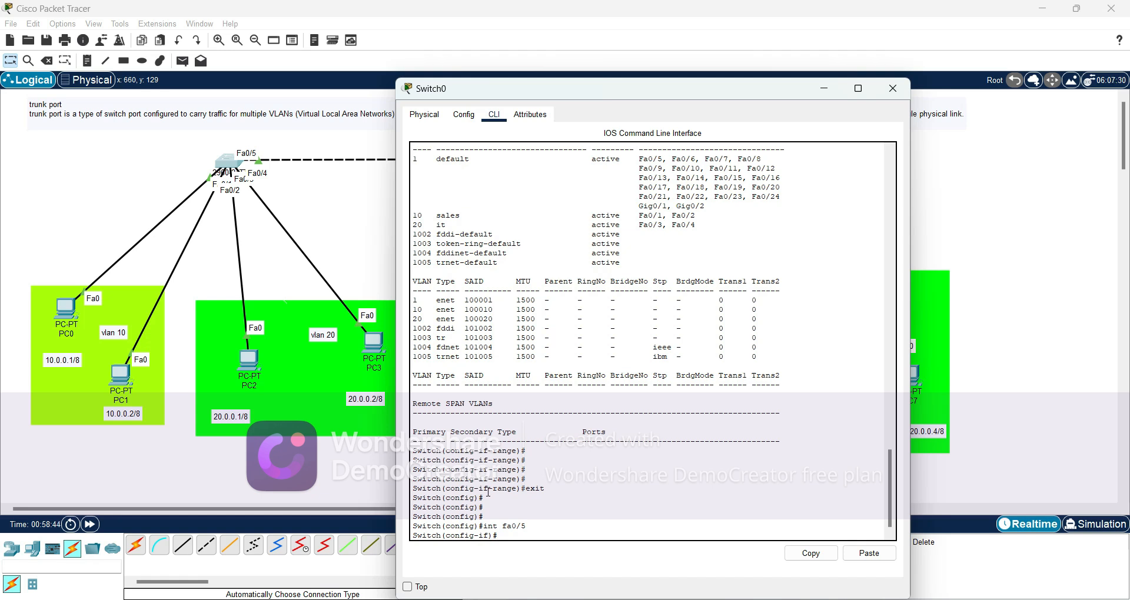
Set Switch0's fa0/5 to trunk with switchport mode trunk, and minimize the Switch0 window
type("swi")
key("Tab")
type("mo")
key("Tab")
type("tru")
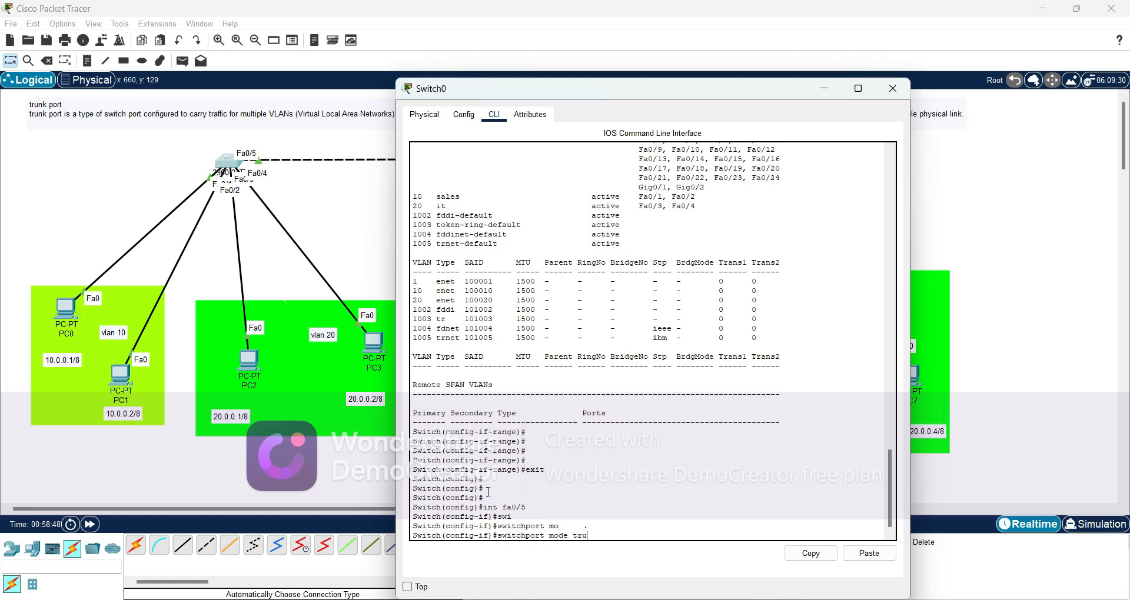
key("Tab")
key("Return")
key("Return")
key("Return")
key("Return")
key("Return")
key("Return")
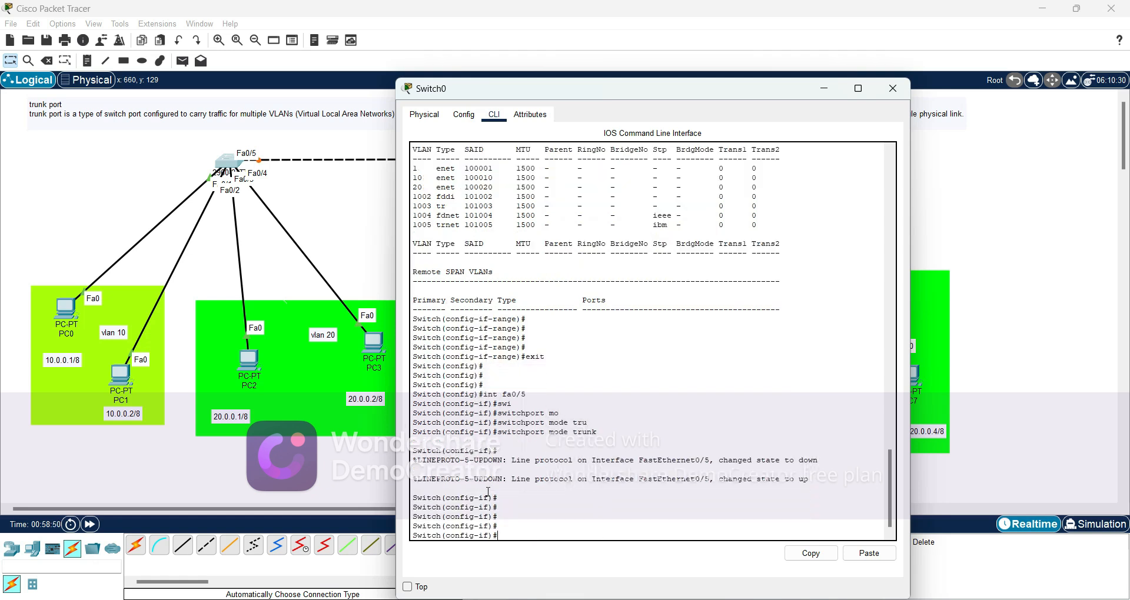
left_click(824, 88)
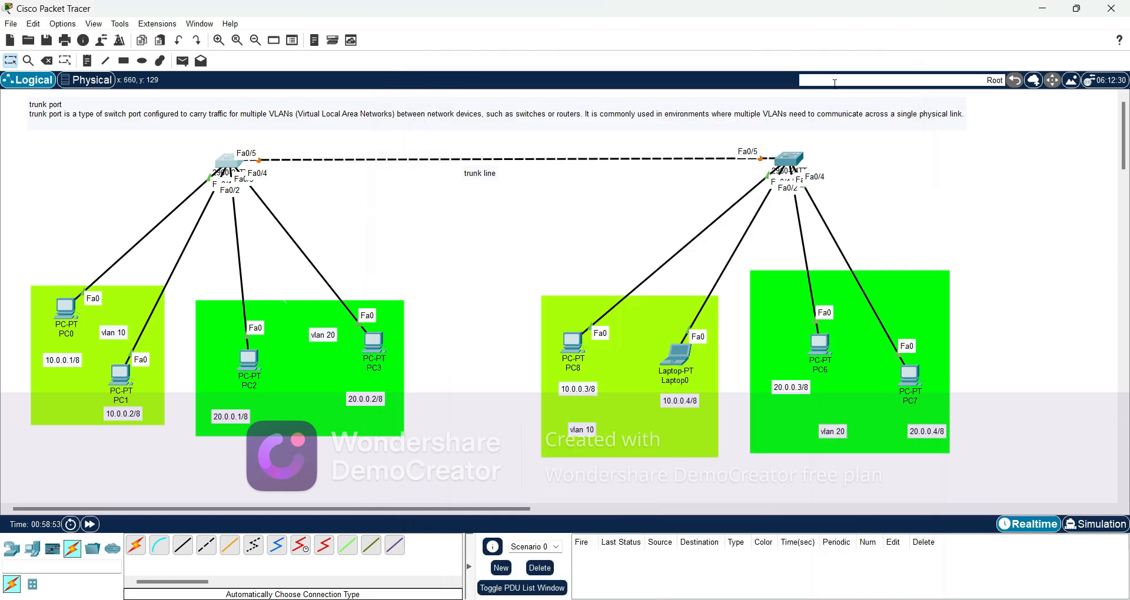
Open Switch2's CLI and exit interface range mode to global configuration
left_click(790, 160)
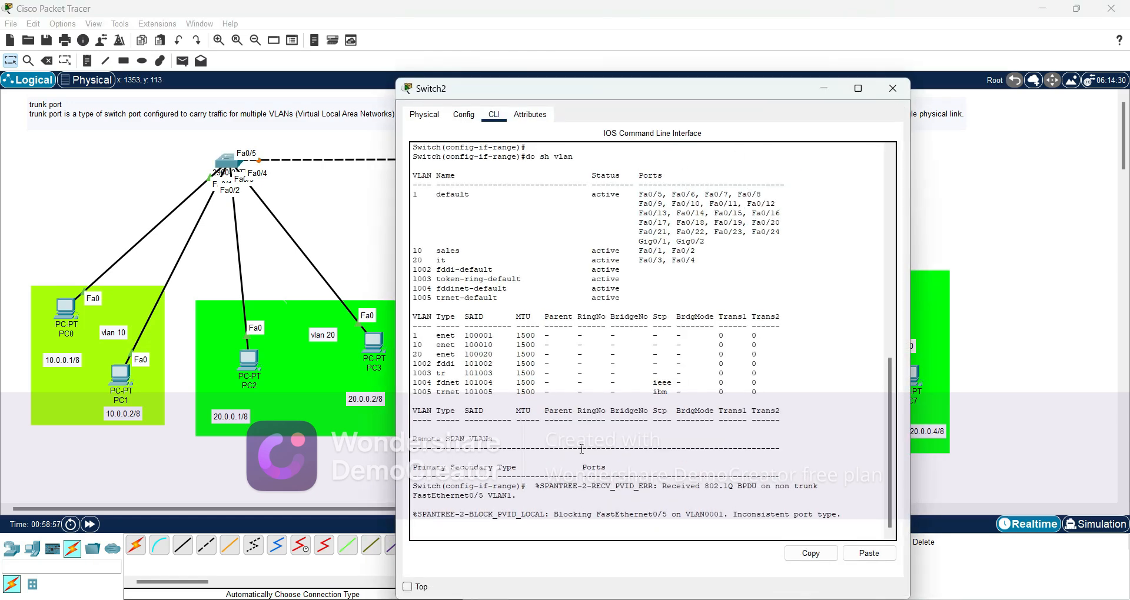
mouse_move(595, 96)
left_mouse_down()
mouse_move(630, 340)
mouse_move(676, 87)
mouse_move(614, 94)
left_mouse_up()
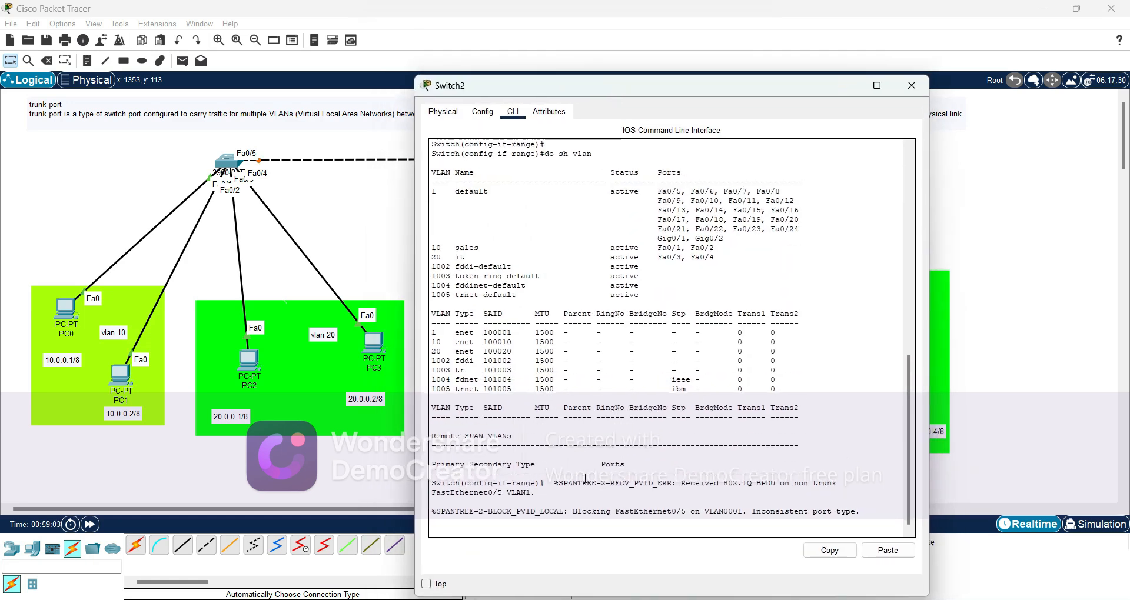
key("Return")
key("Return")
key("Return")
key("Return")
key("Return")
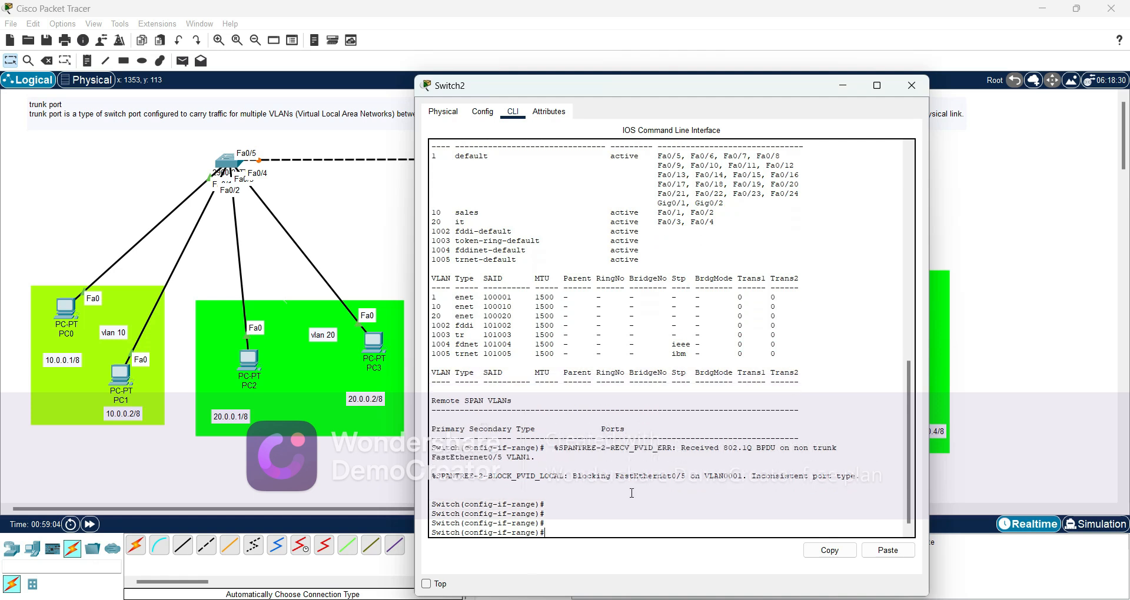
type("ex")
key("Return")
key("Return")
key("Return")
key("Return")
key("Return")
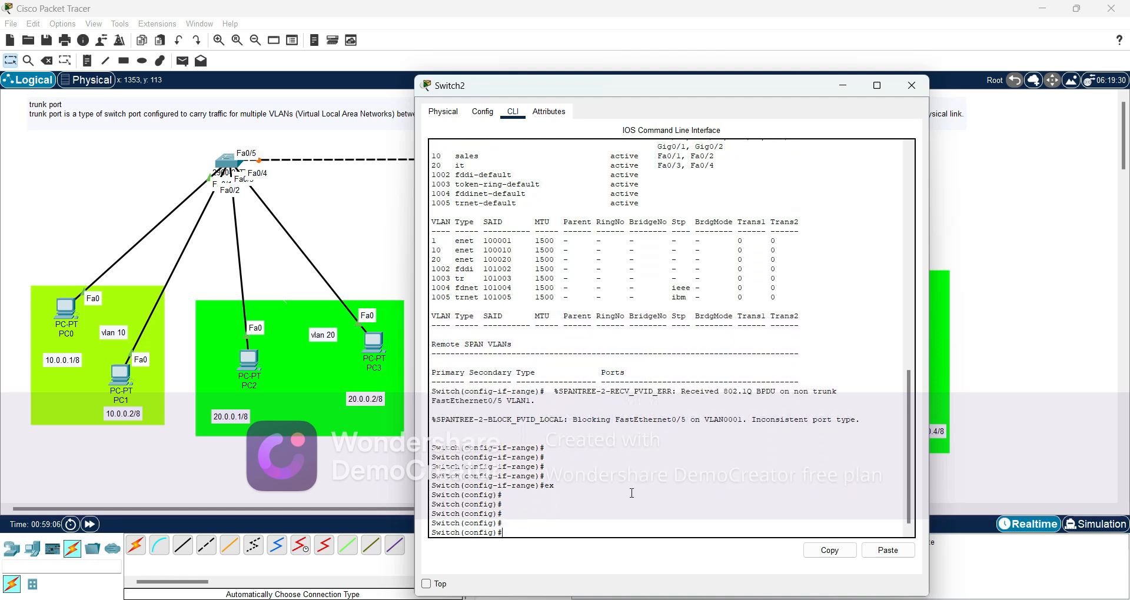
Enter interface configuration for fa0/5 on Switch2
type("swi")
key("Tab")
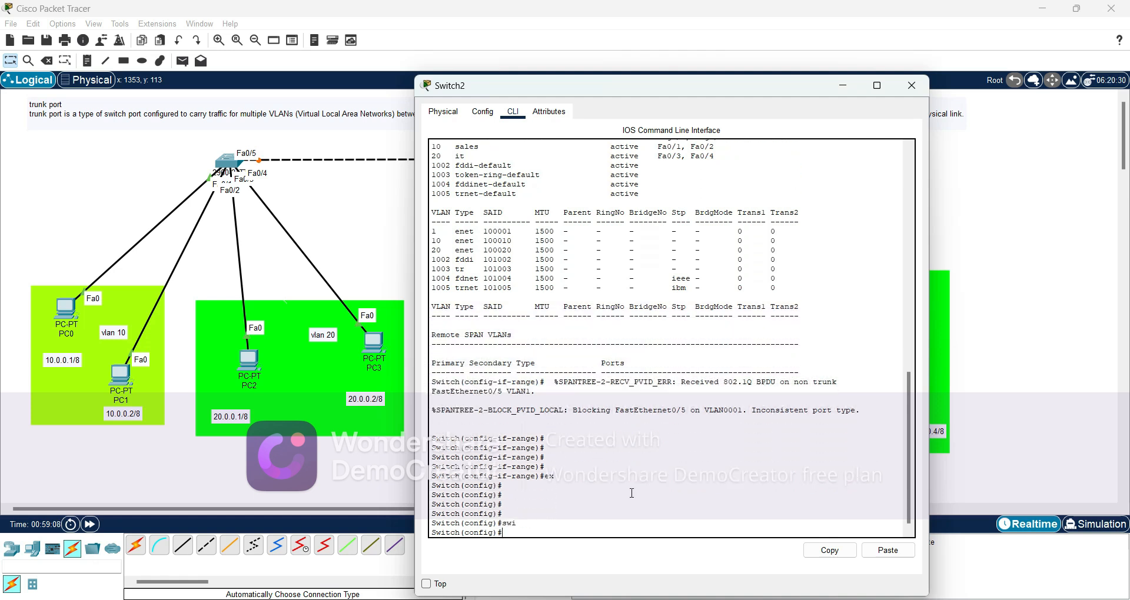
mouse_move(609, 88)
left_mouse_down()
mouse_move(606, 167)
mouse_move(626, 270)
mouse_move(600, 97)
left_mouse_up()
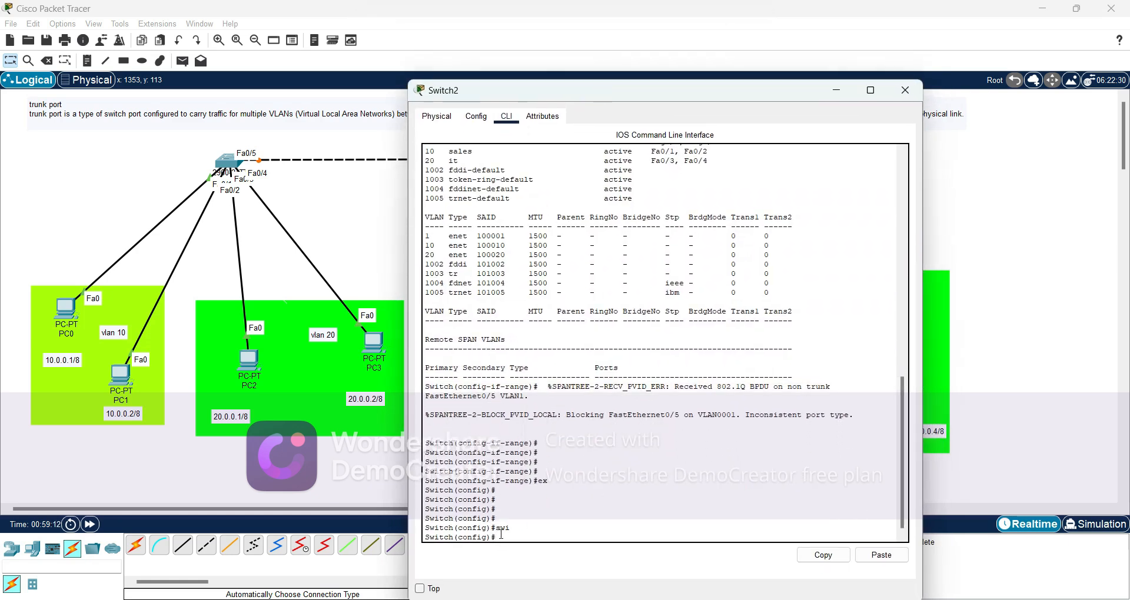
type("int fa")
key("Return")
Set Switch2's fa0/5 to trunk with switchport mode trunk
type("swi")
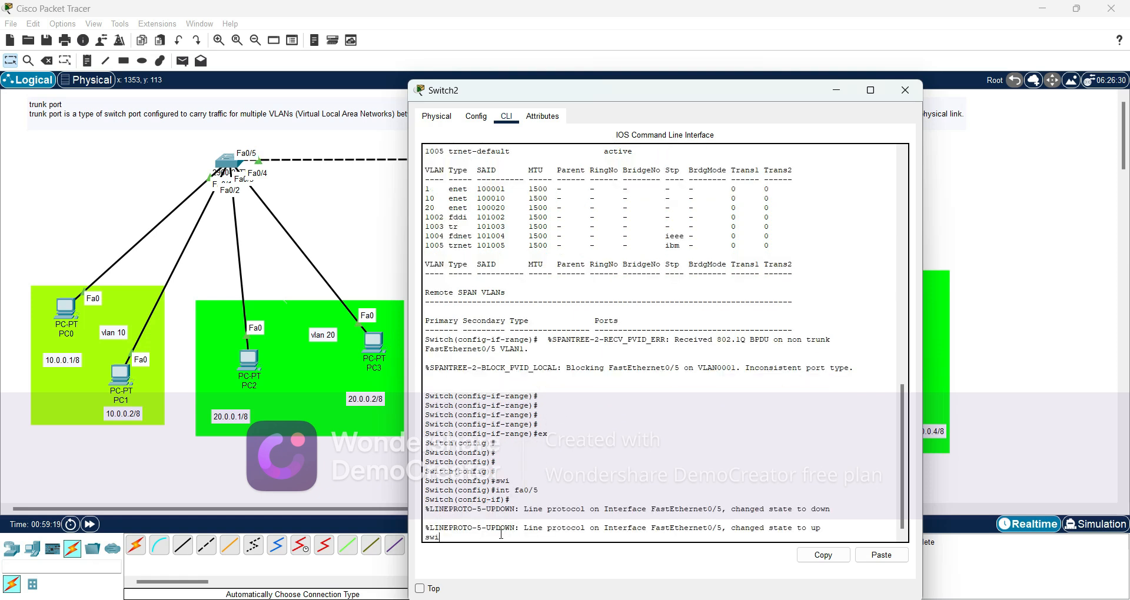
key("Tab")
type("mo")
key("Tab")
type("trunk")
key("Return")
key("Return")
key("Return")
key("Return")
key("Return")
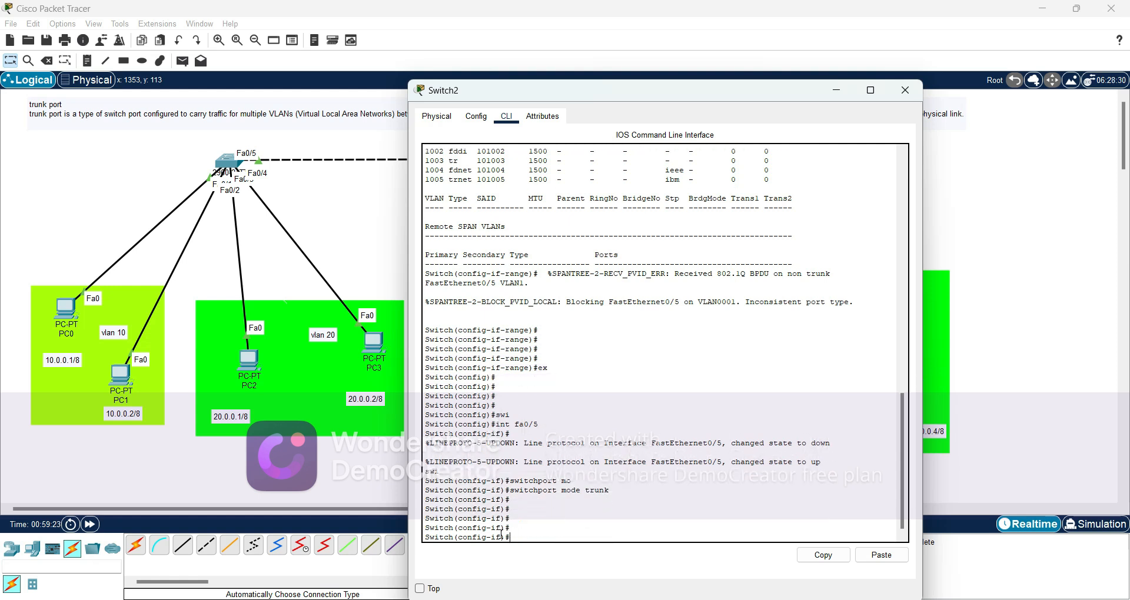
key("Return")
key("Return")
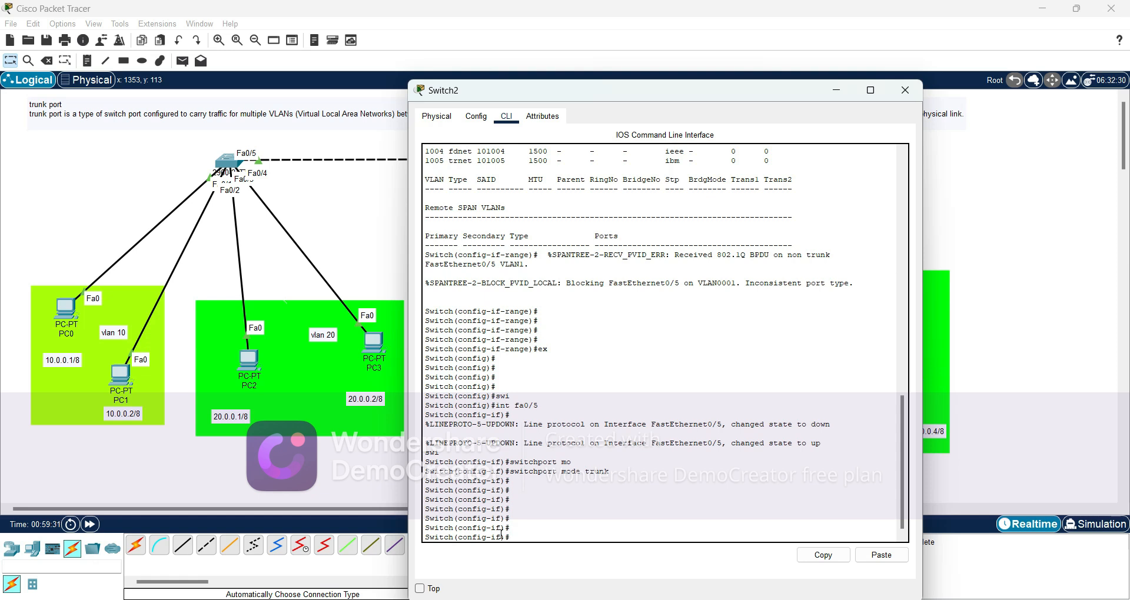
left_click(1047, 26)
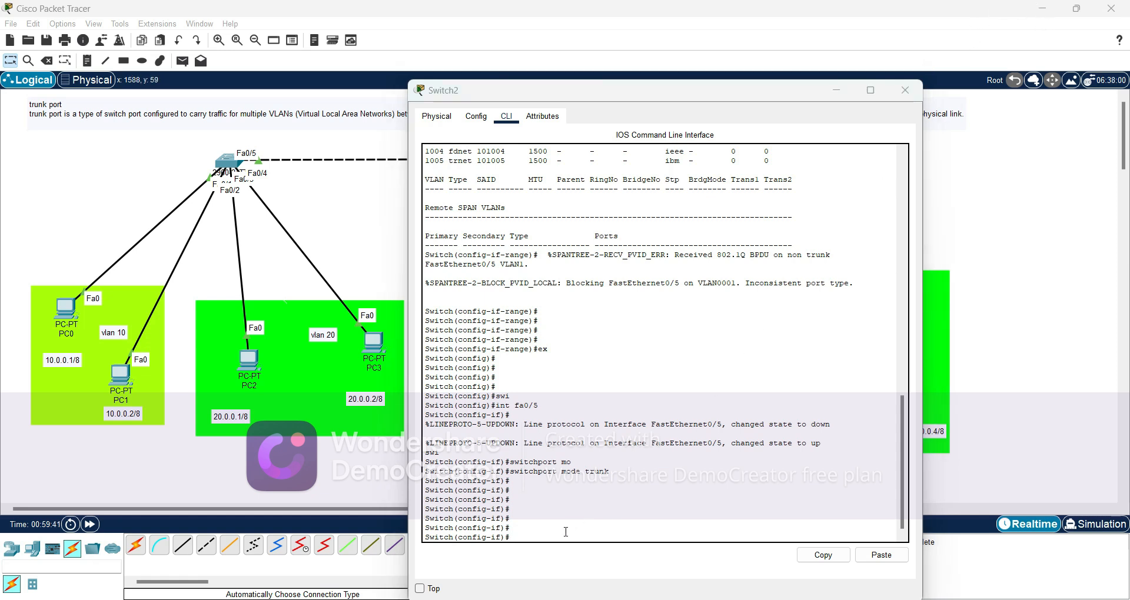
Exit fa0/5 interface configuration on Switch2 to global configuration mode
left_click(535, 540)
type("ex")
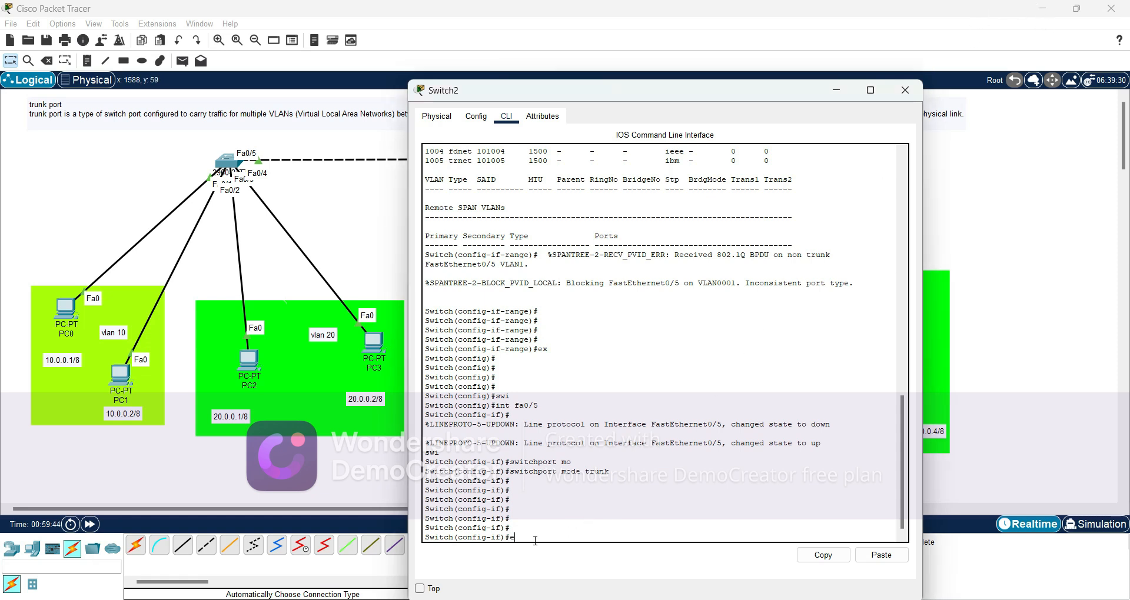
key("Return")
key("Return")
Display Switch2's interface details from global configuration with do sh interf, page through part of the output, and abort it
type("do sh inter")
key("Tab")
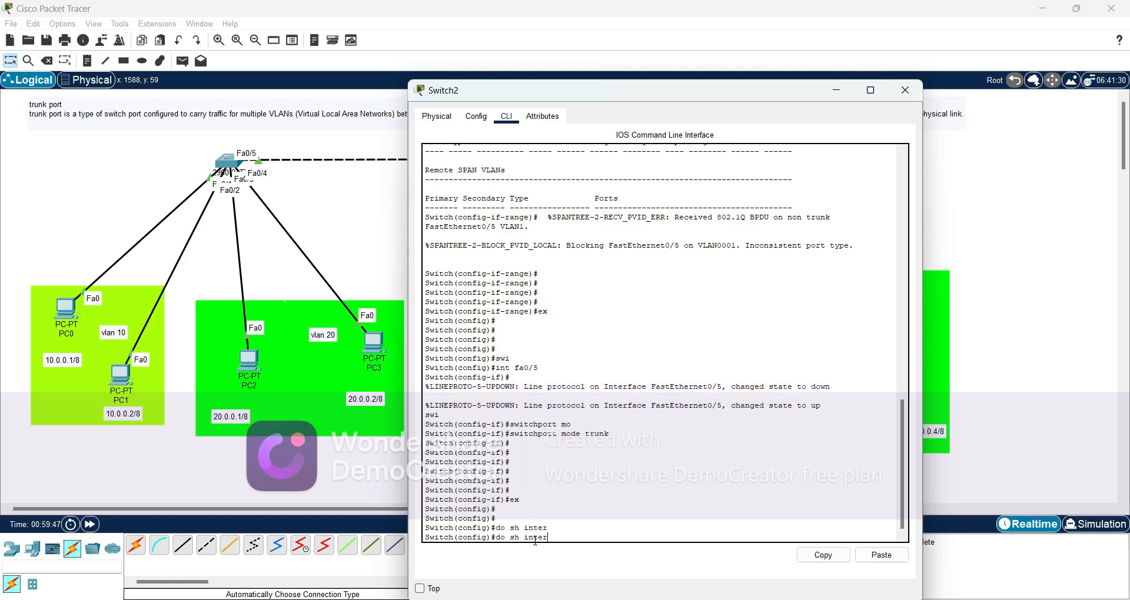
type("f")
key("Tab")
key("Return")
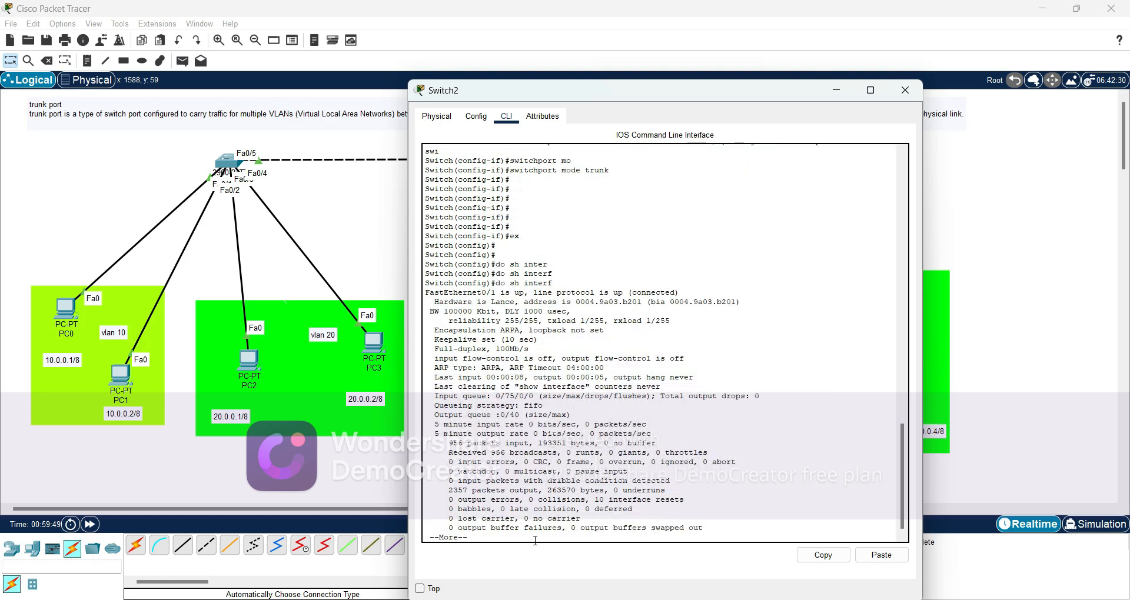
key("Return")
key("Return")
key("Return")
key("ctrl+c")
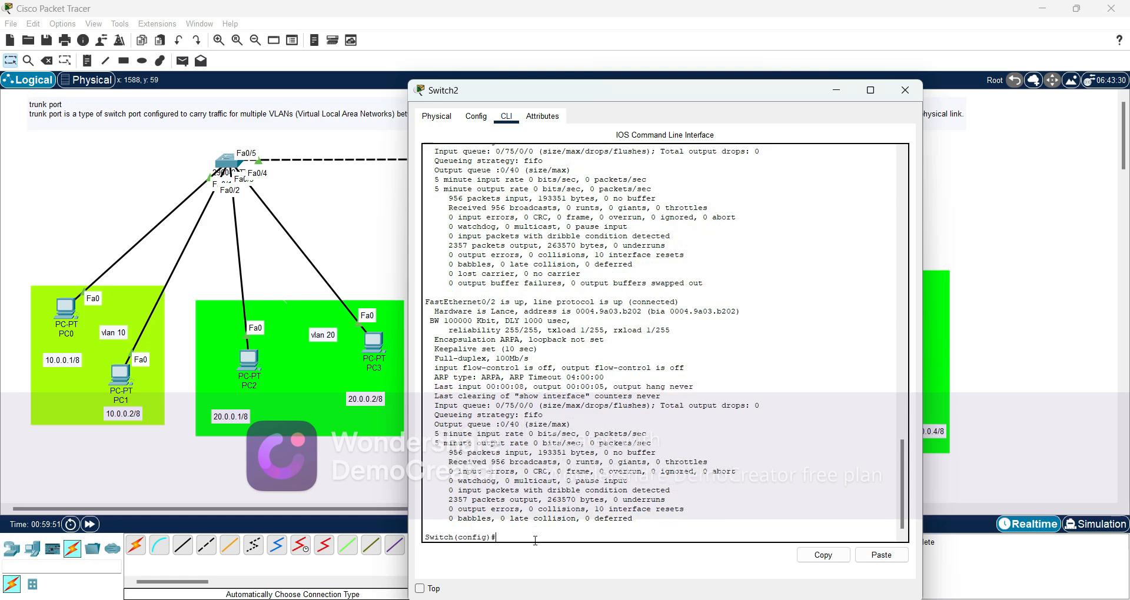
type("do")
key("BackSpace")
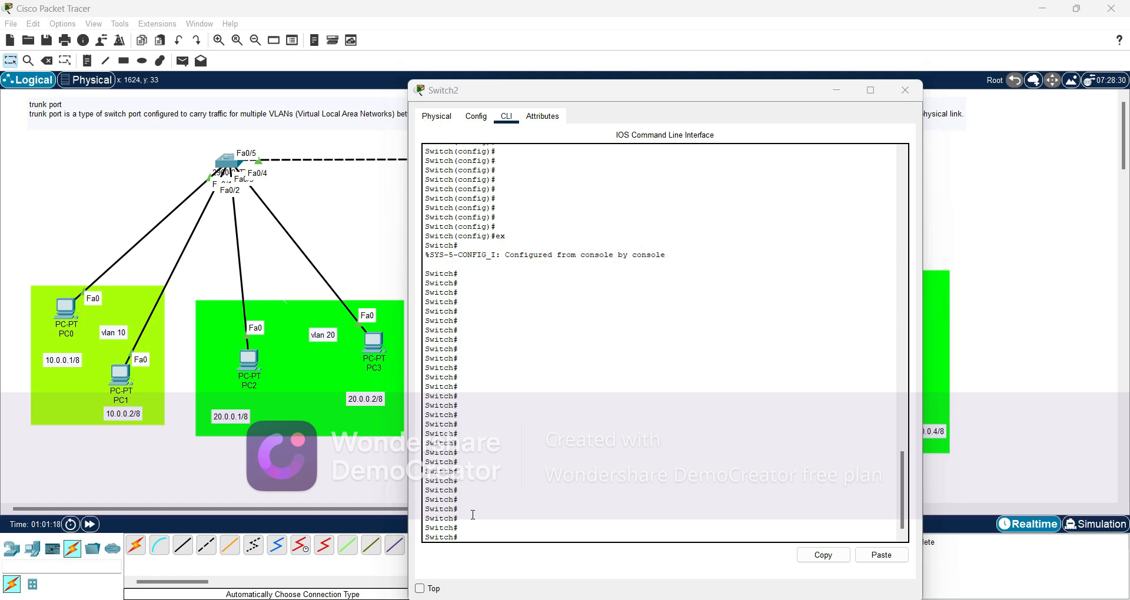
Display Switch2's trunk ports from privileged mode with show interfaces trunk
key("Return")
type("show inter")
key("Tab")
type("tru")
key("Tab")
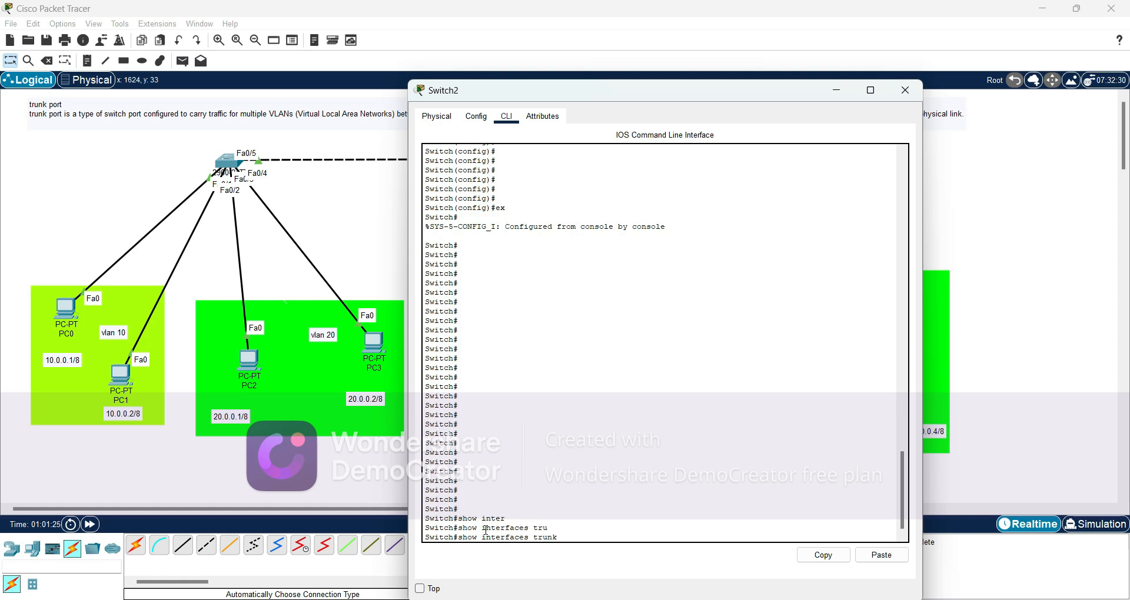
mouse_move(469, 541)
left_mouse_down()
mouse_move(561, 534)
mouse_move(456, 536)
left_mouse_up()
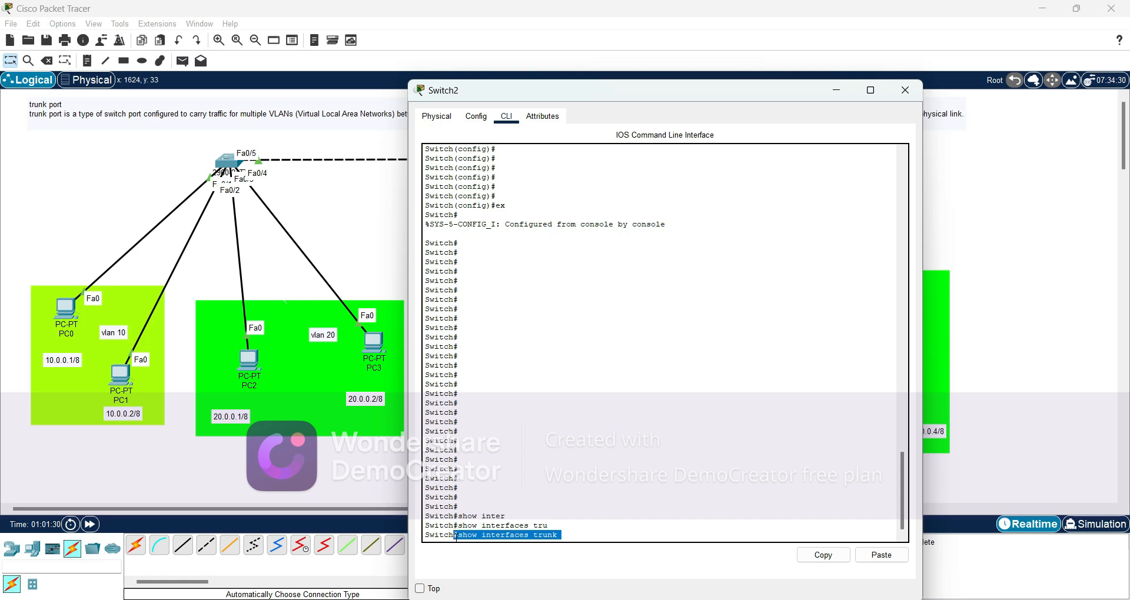
left_click(577, 533)
key("Return")
key("Return")
key("Return")
key("Return")
key("Return")
key("Return")
key("Return")
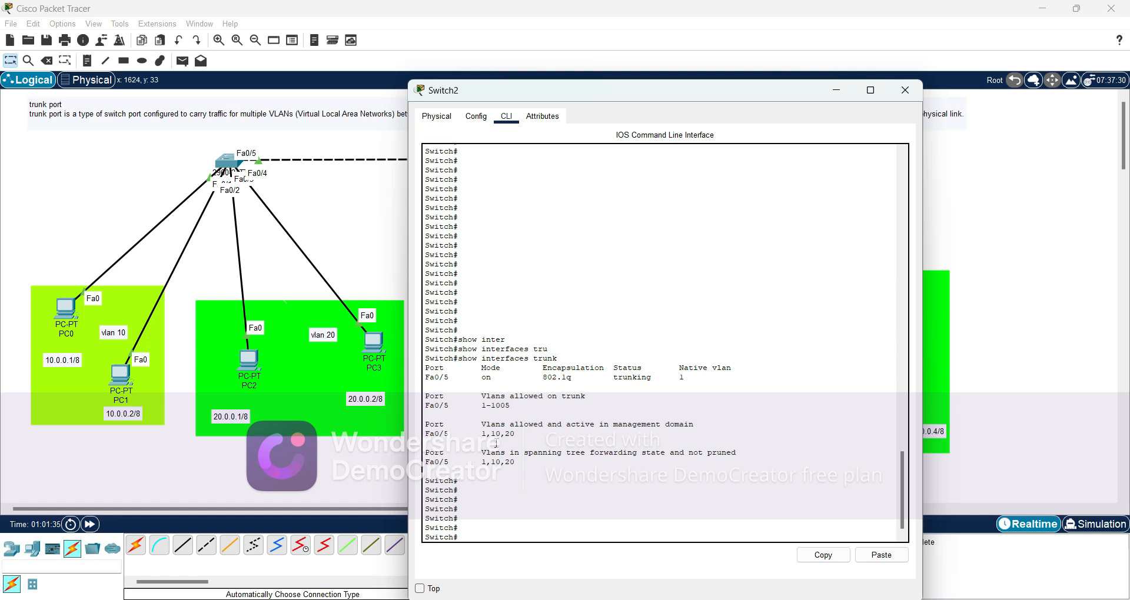
Examine the VLANs allowed and active on Fa0/5 in Switch2's trunk output, and close the Switch2 window
left_click_drag(522, 435, 422, 427)
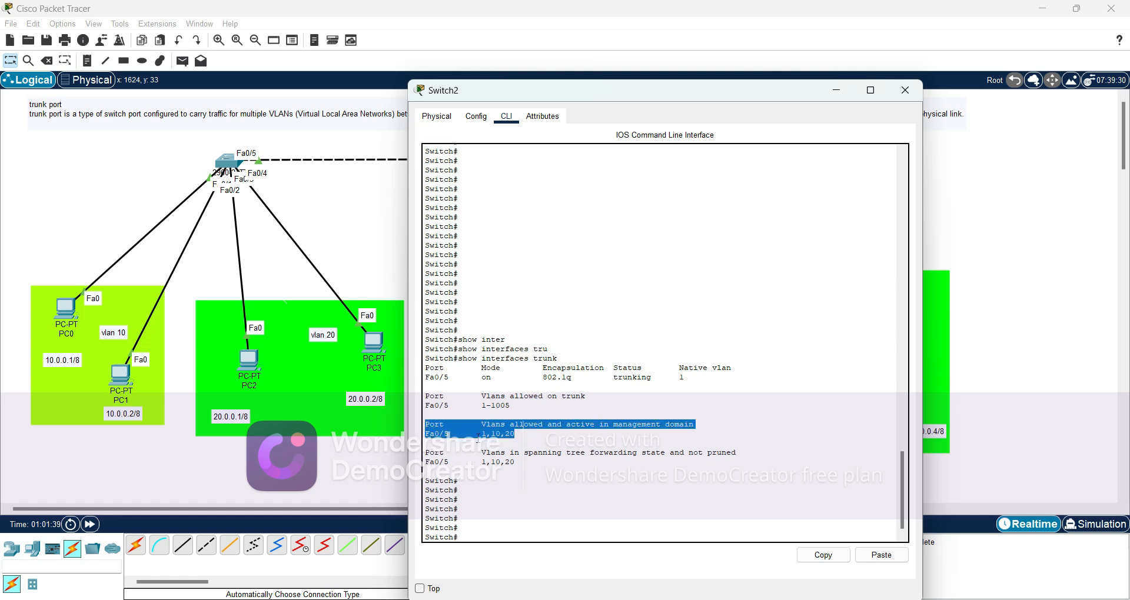
left_click_drag(483, 435, 542, 578)
left_click(609, 495)
left_click_drag(491, 433, 525, 437)
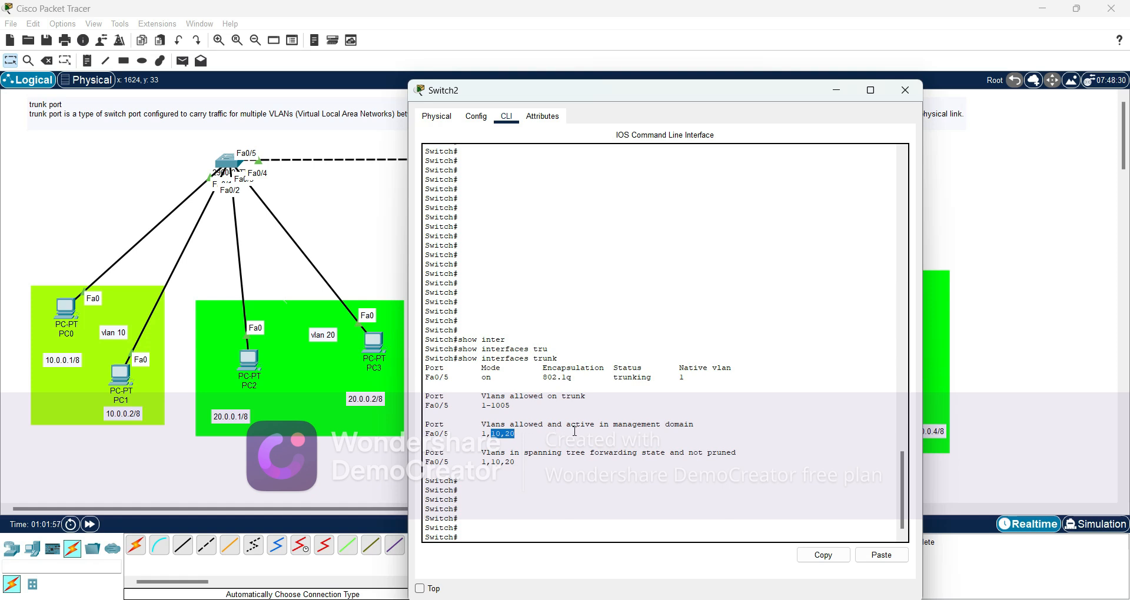
left_click_drag(455, 433, 424, 433)
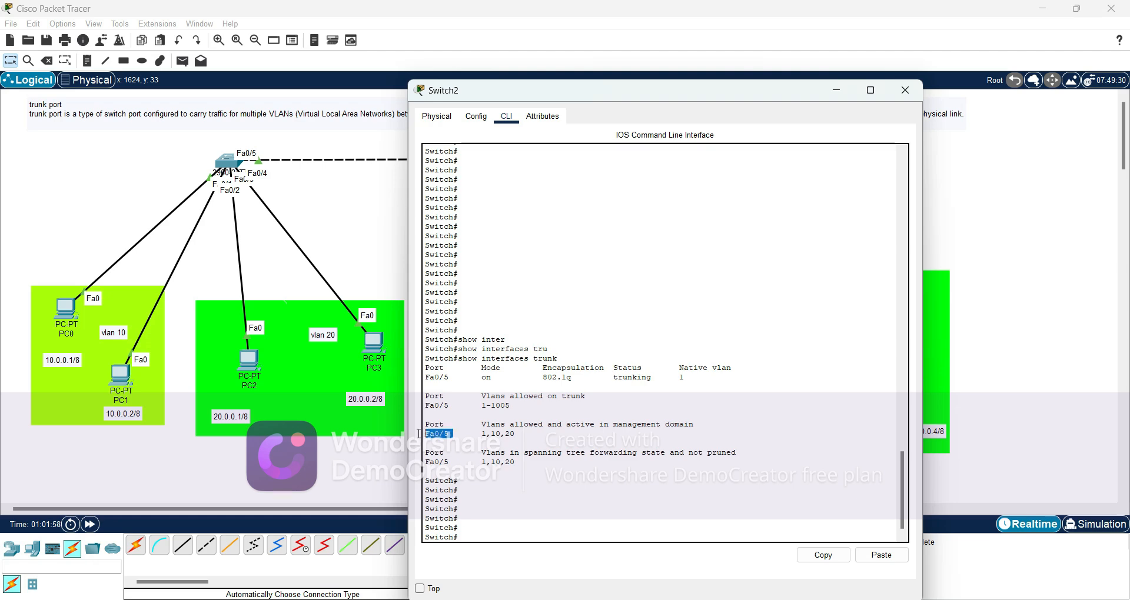
left_click(903, 92)
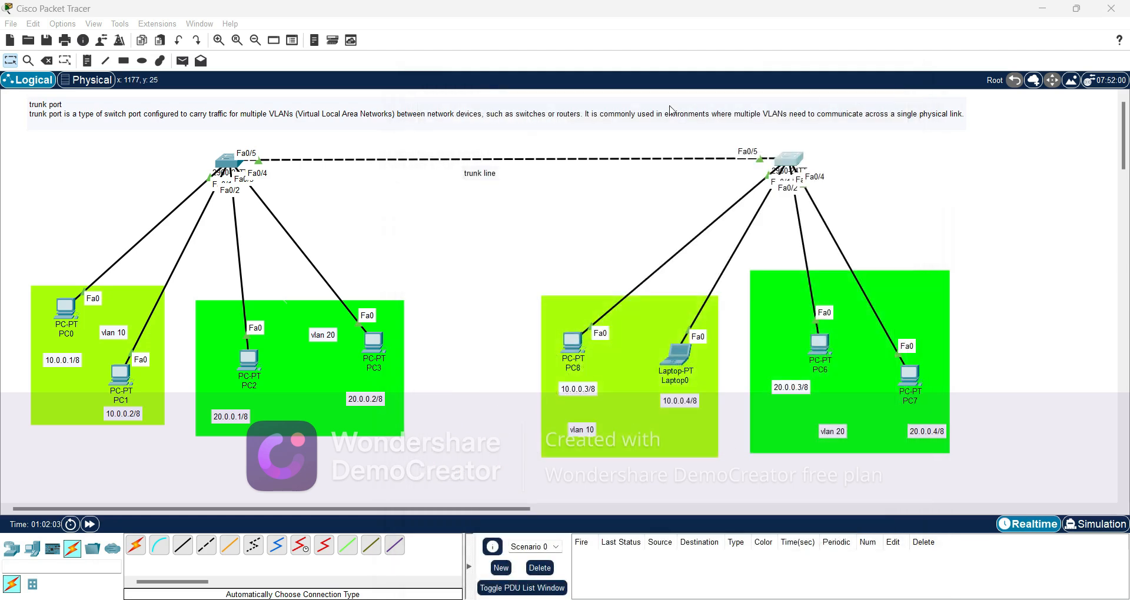
Run show interfaces trunk in Switch0's CLI, check the VLANs active on Fa0/5, and close the Switch0 window
left_click(228, 166)
type("show")
key("Tab")
type("inte")
key("Tab")
type("tru")
key("Tab")
key("Return")
key("Return")
key("Return")
key("Return")
key("Return")
key("Return")
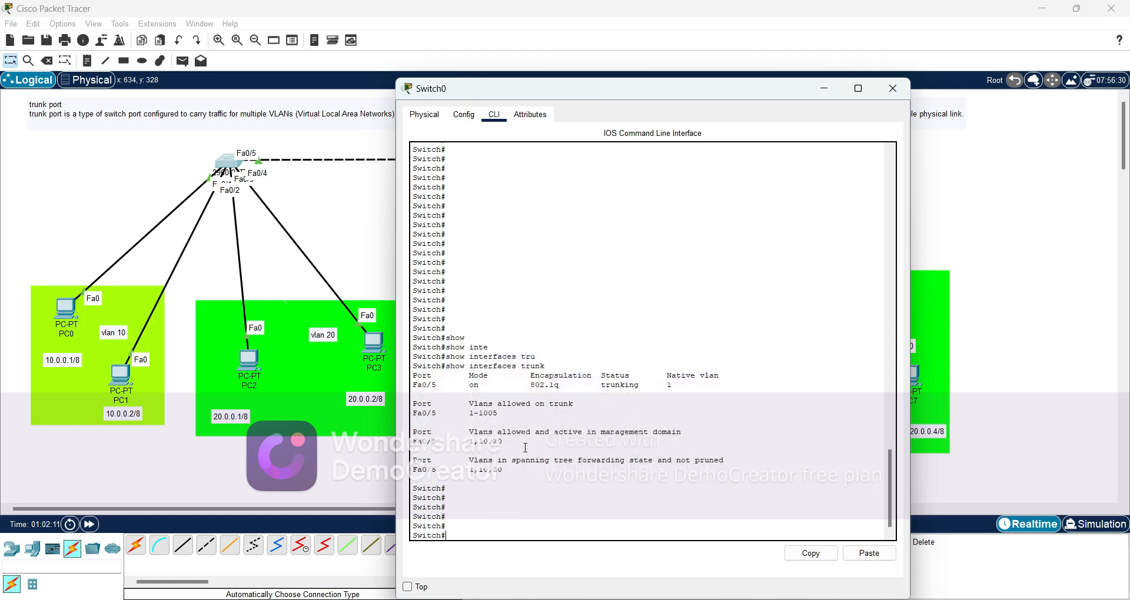
left_click_drag(502, 441, 464, 440)
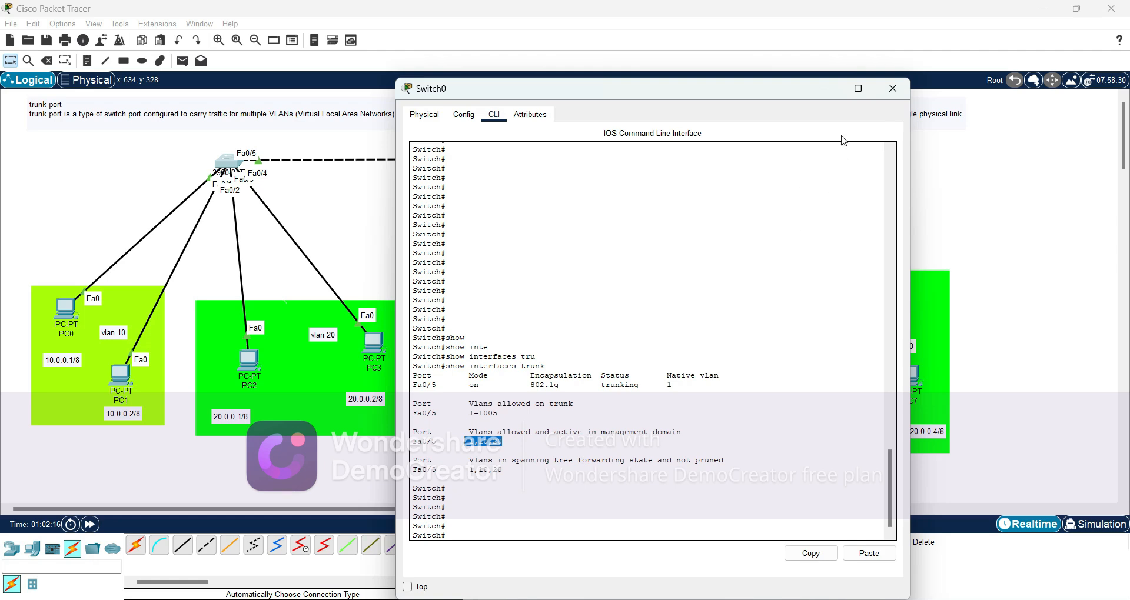
left_click(890, 92)
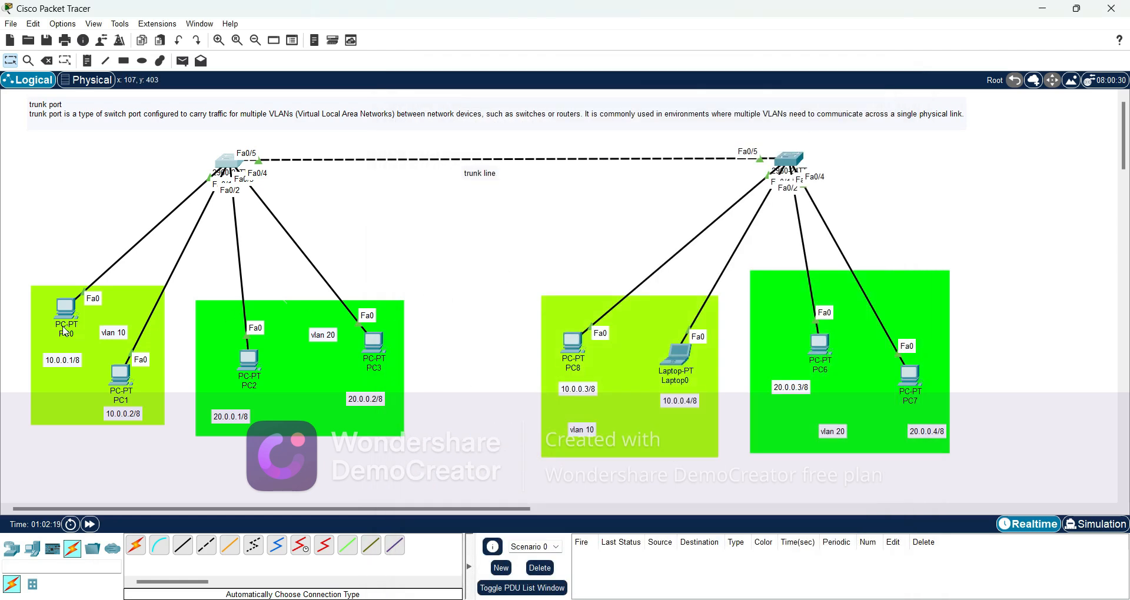
Repeat the ping to 10.0.0.3 from PC0's Command Prompt to test VLAN 10 across the trunk
left_click(65, 323)
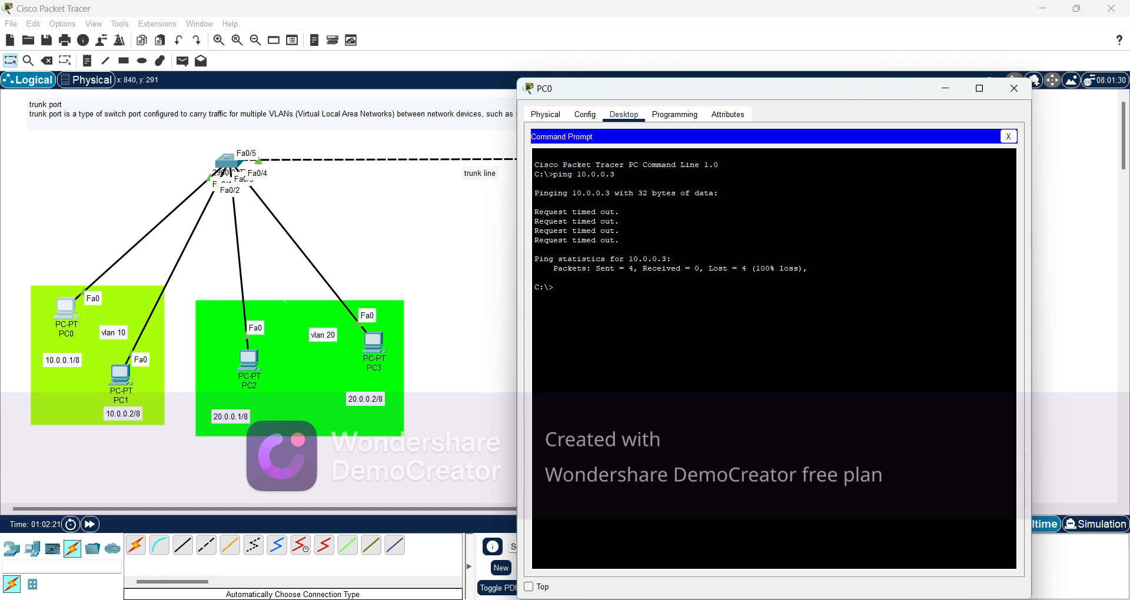
left_click_drag(556, 90, 484, 114)
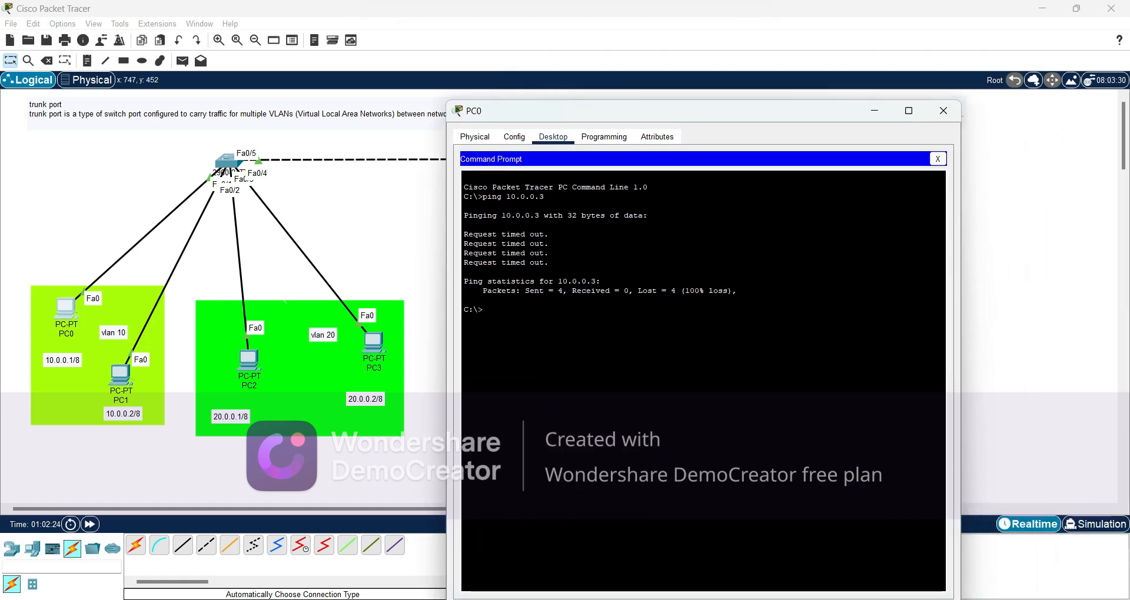
key("Up")
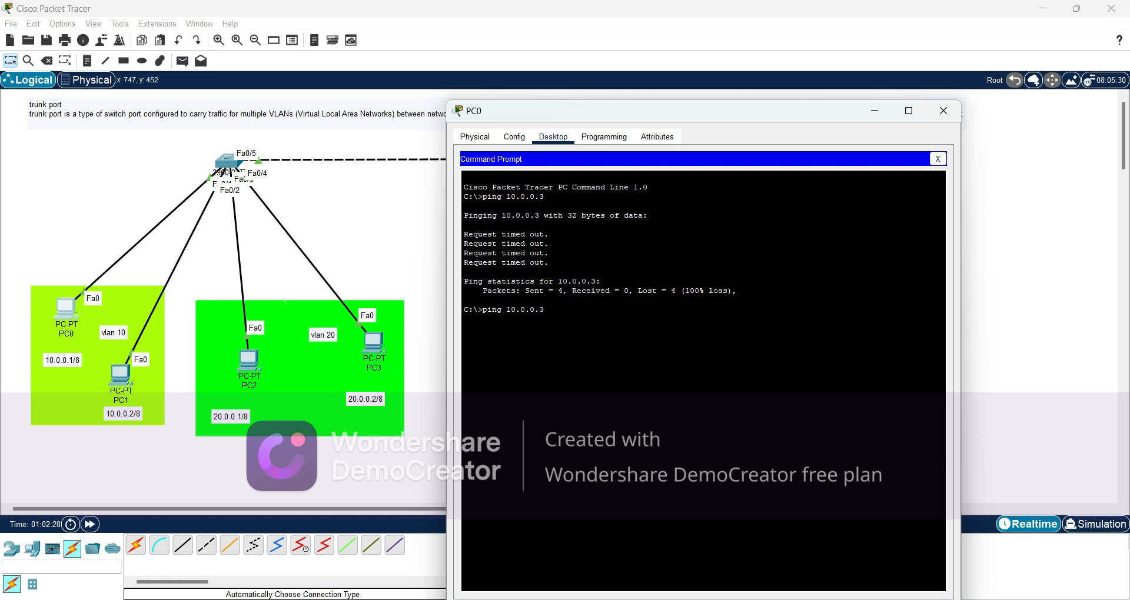
left_click_drag(567, 116, 848, 117)
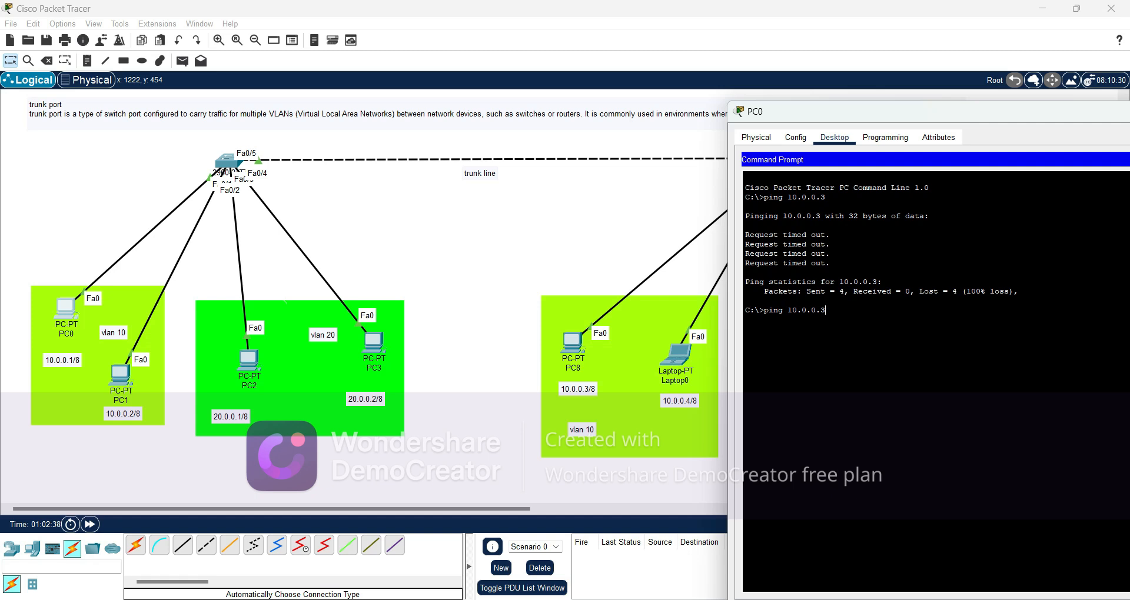
key("Return")
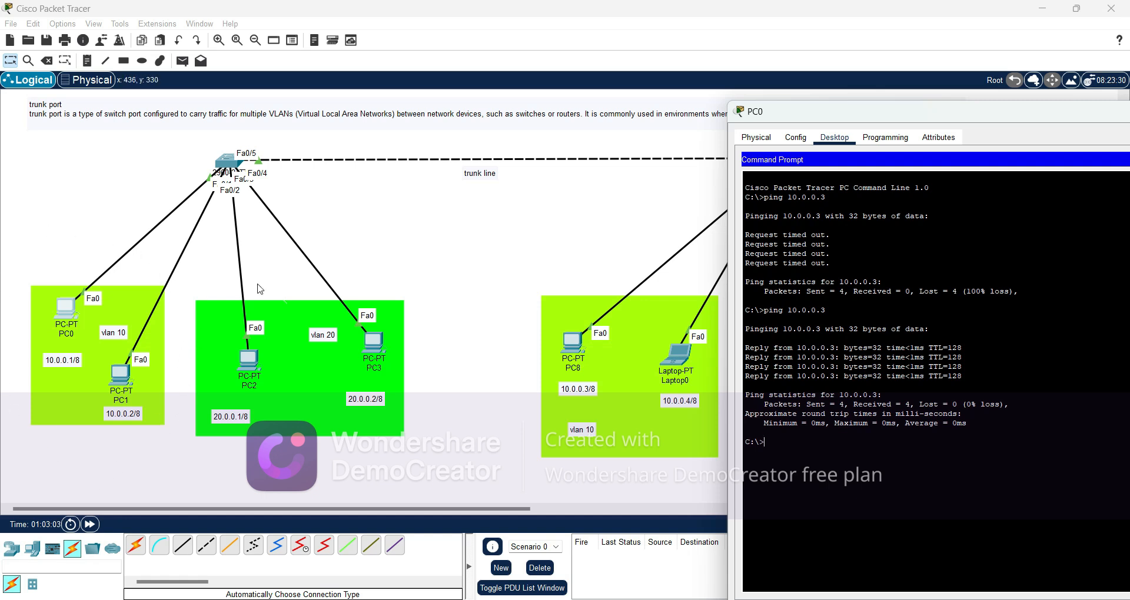
left_click_drag(966, 116, 668, 113)
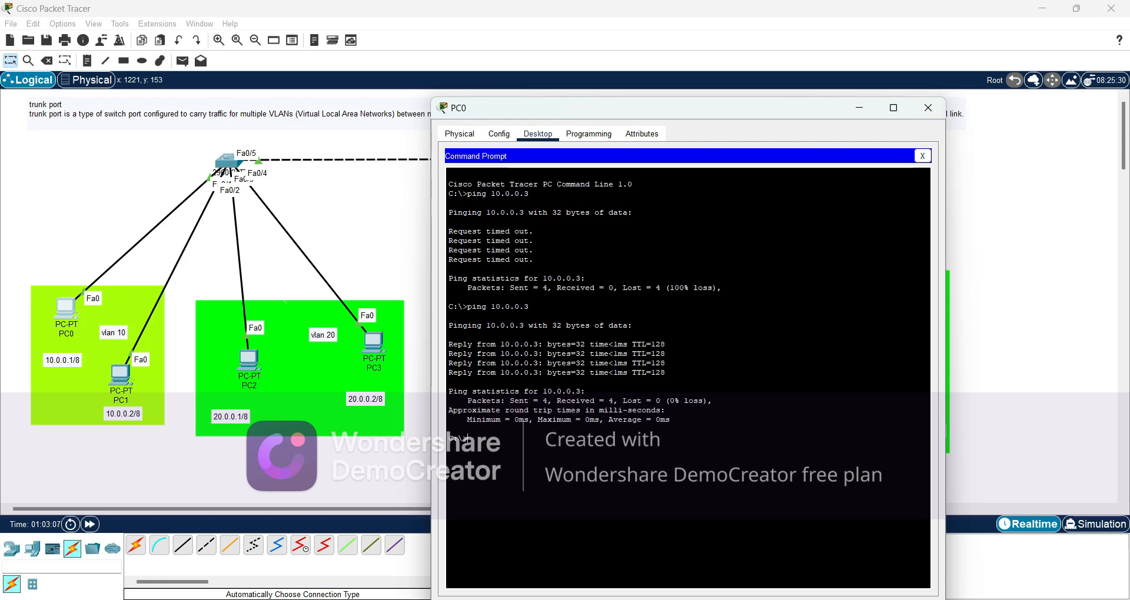
Open PC2's Command Prompt and ping 20.0.0.3 to test VLAN 20 across the trunk
left_click(235, 373)
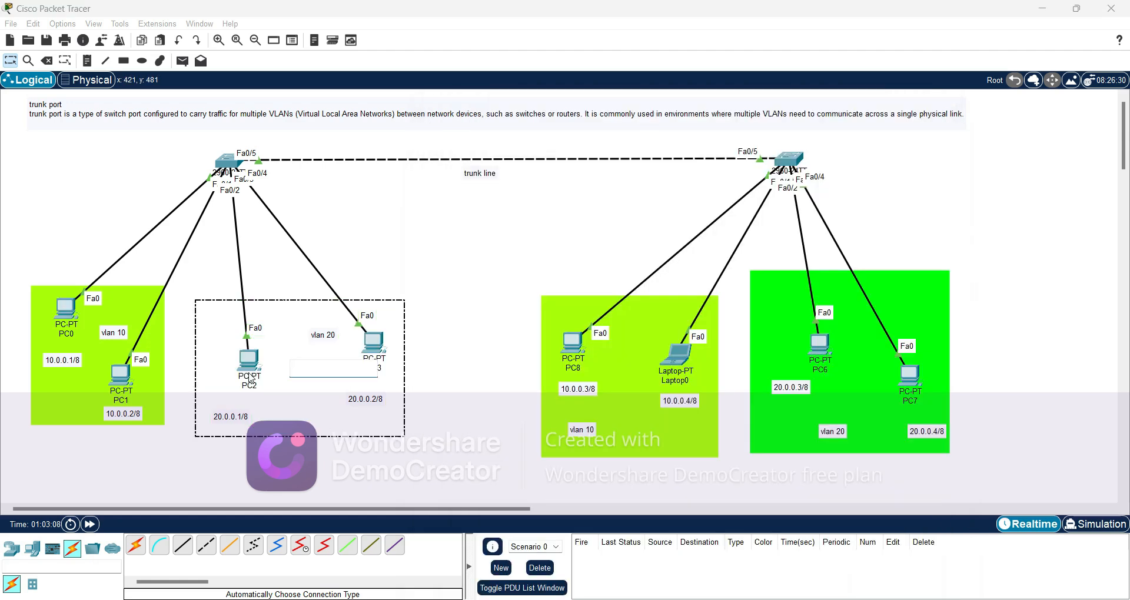
left_click(245, 368)
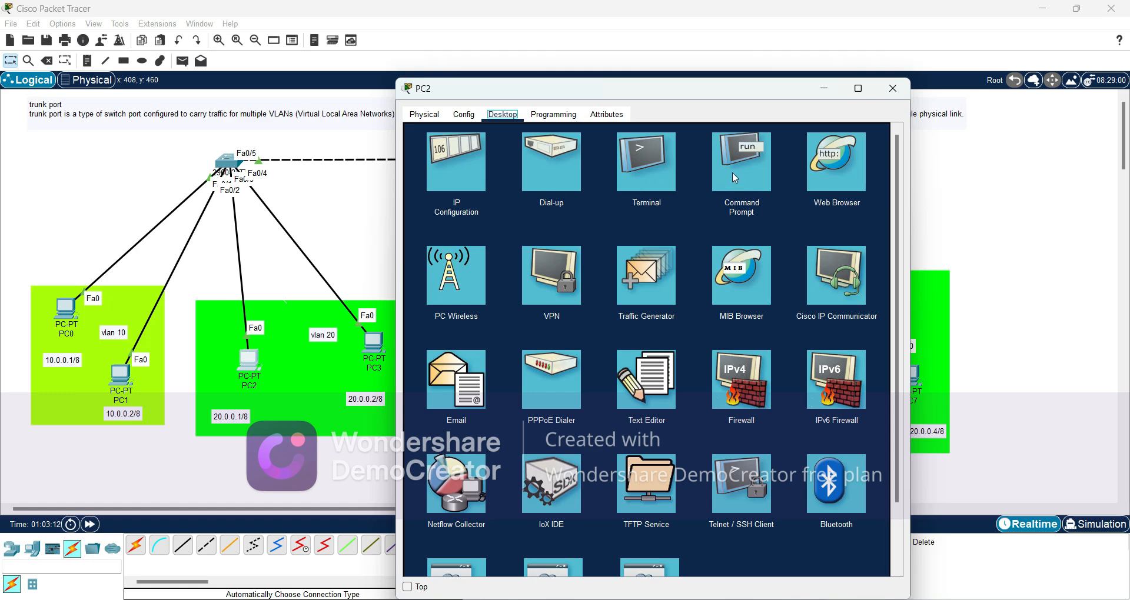
left_click(735, 178)
type("ping")
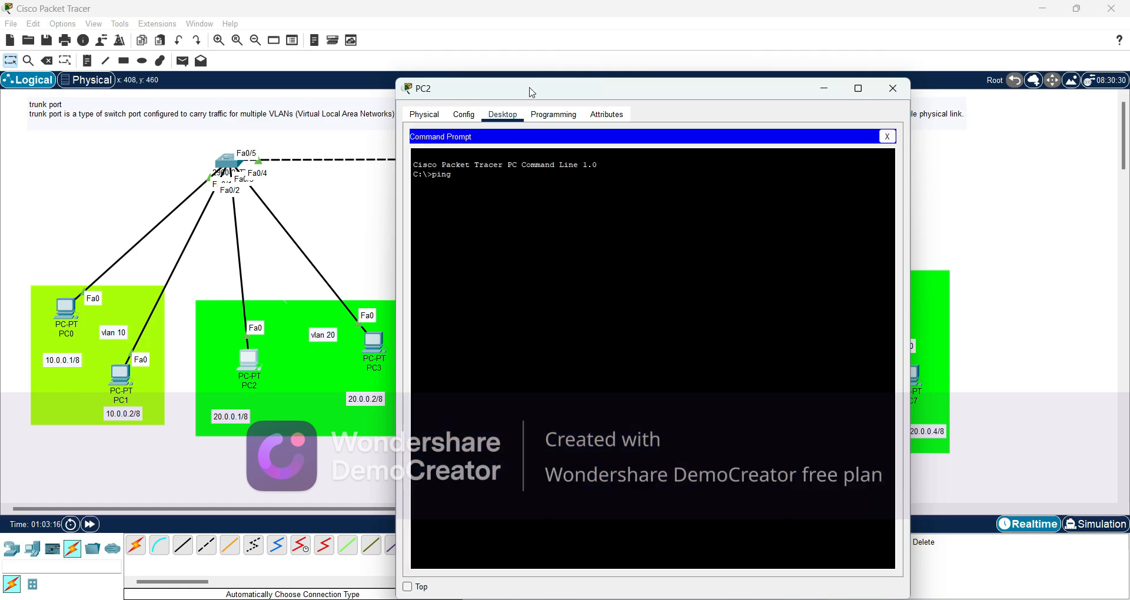
left_click_drag(532, 93, 345, 121)
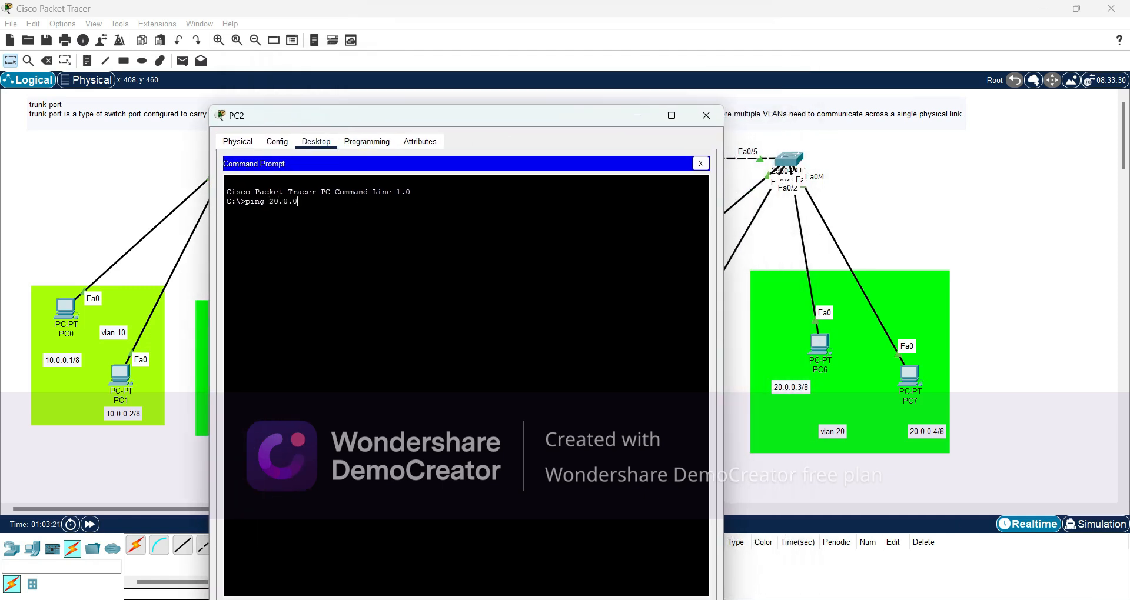
type("3")
key("Return")
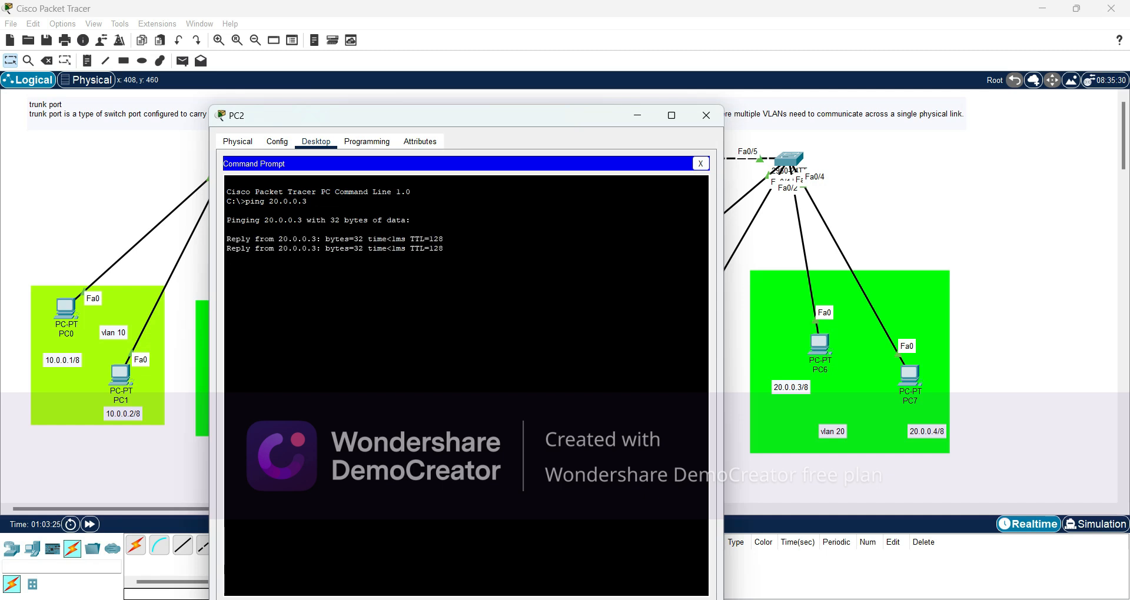
Ping 10.0.0.3 from PC2 to test reachability between VLAN 20 and VLAN 10, and close the PC2 window
left_click_drag(313, 118, 545, 94)
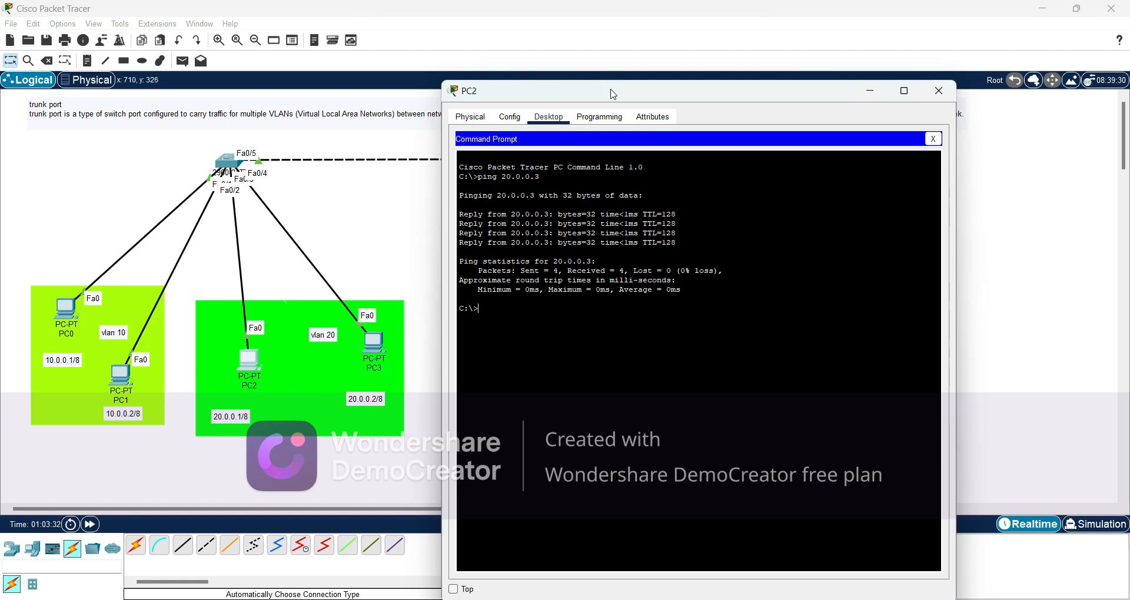
left_click_drag(612, 92, 320, 93)
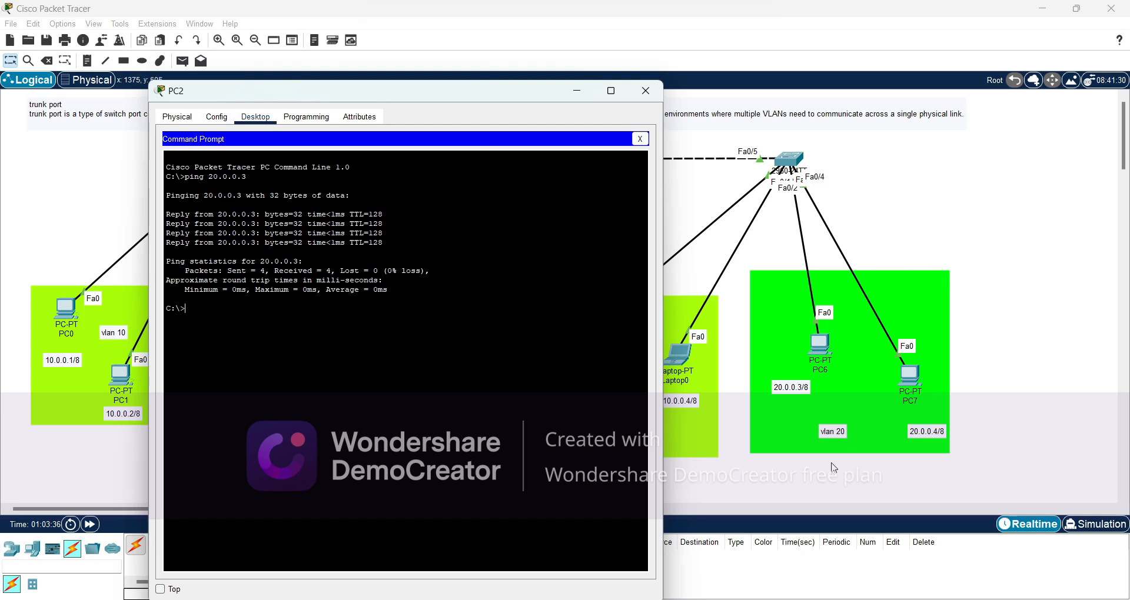
left_click_drag(492, 91, 744, 77)
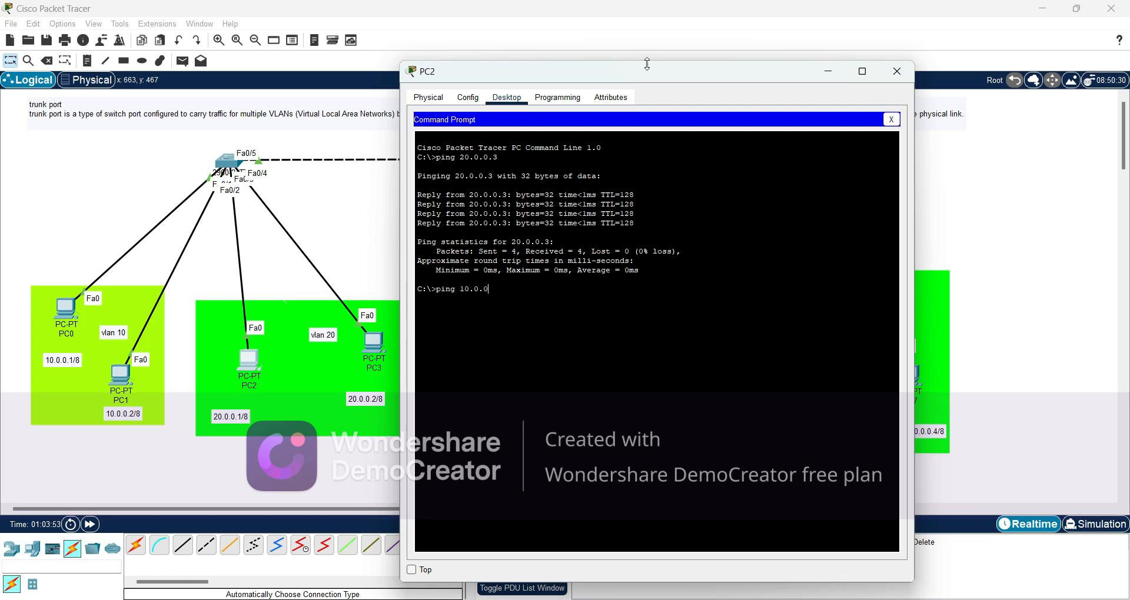
left_click_drag(647, 73, 556, 71)
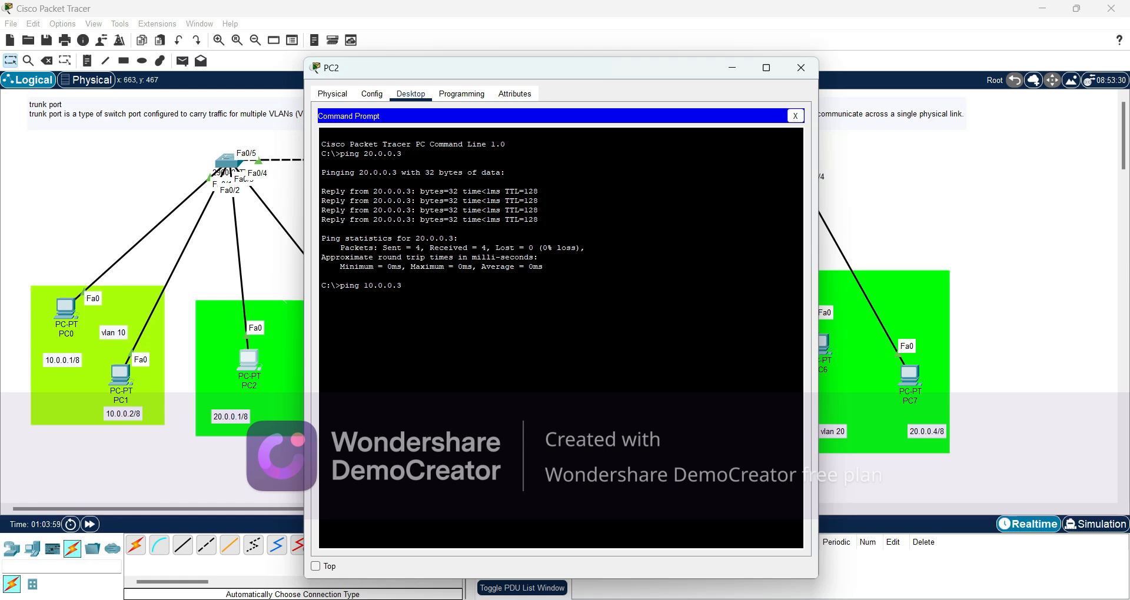
key("Return")
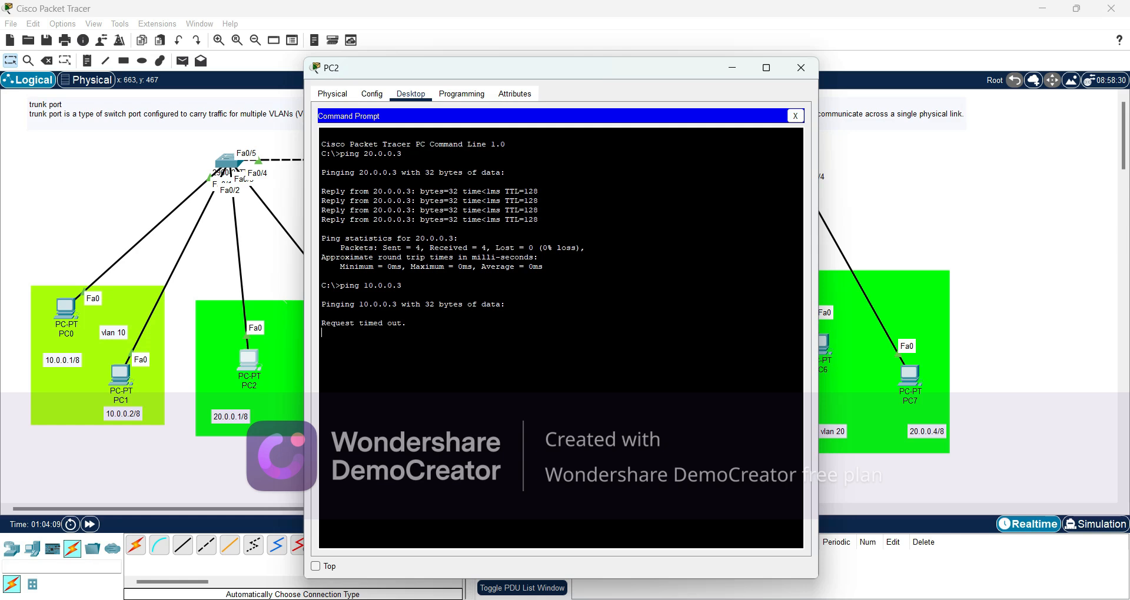
left_click(800, 67)
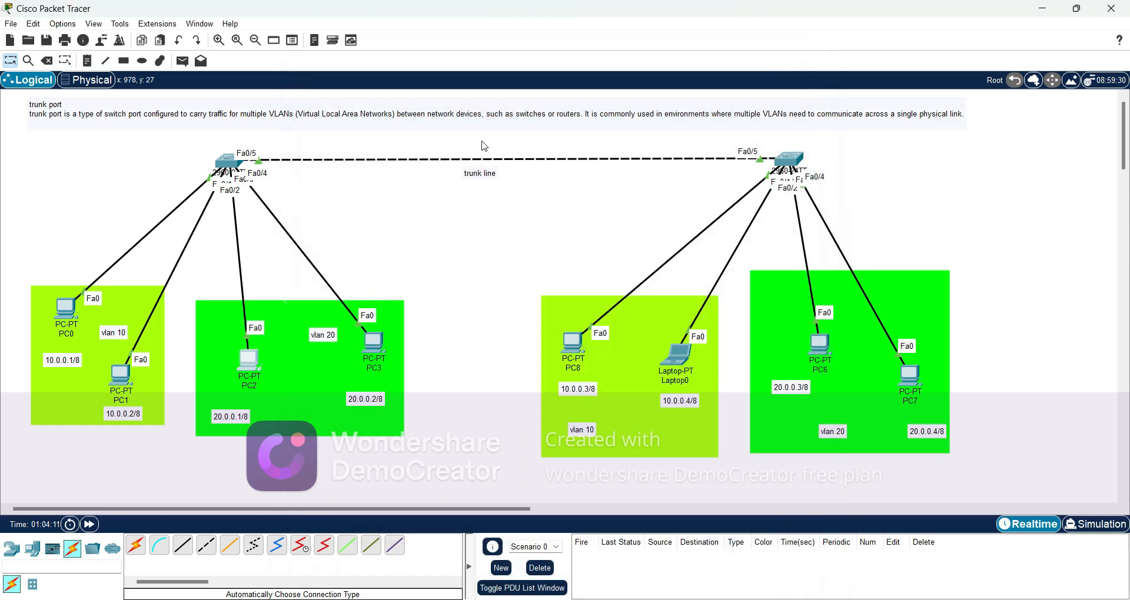